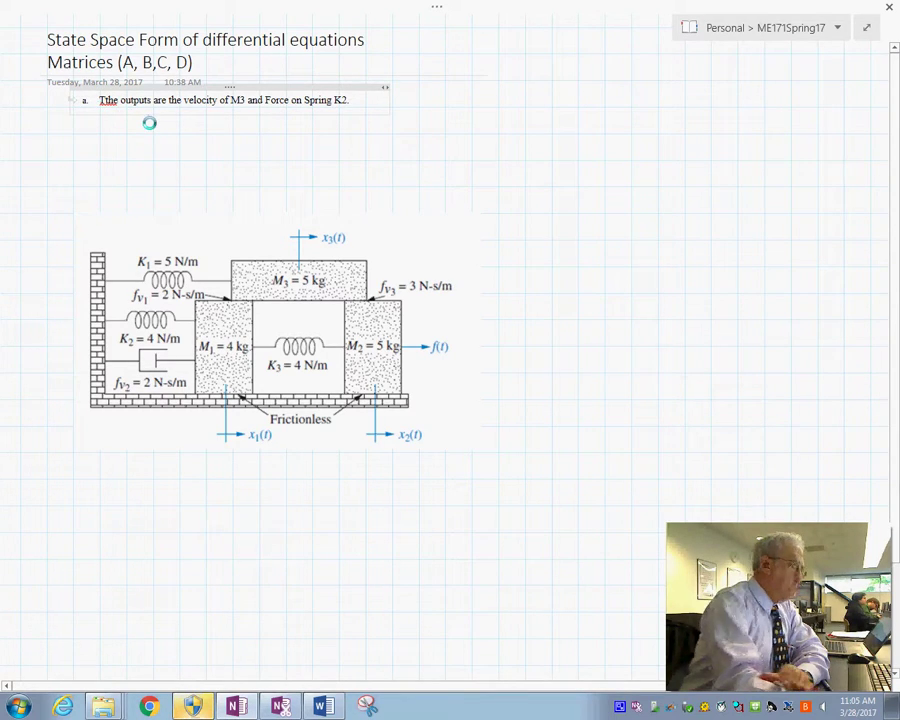
Correct "Tthe" to "The" in the outputs sentence and close the webcam preview window.
key(BackSpace)
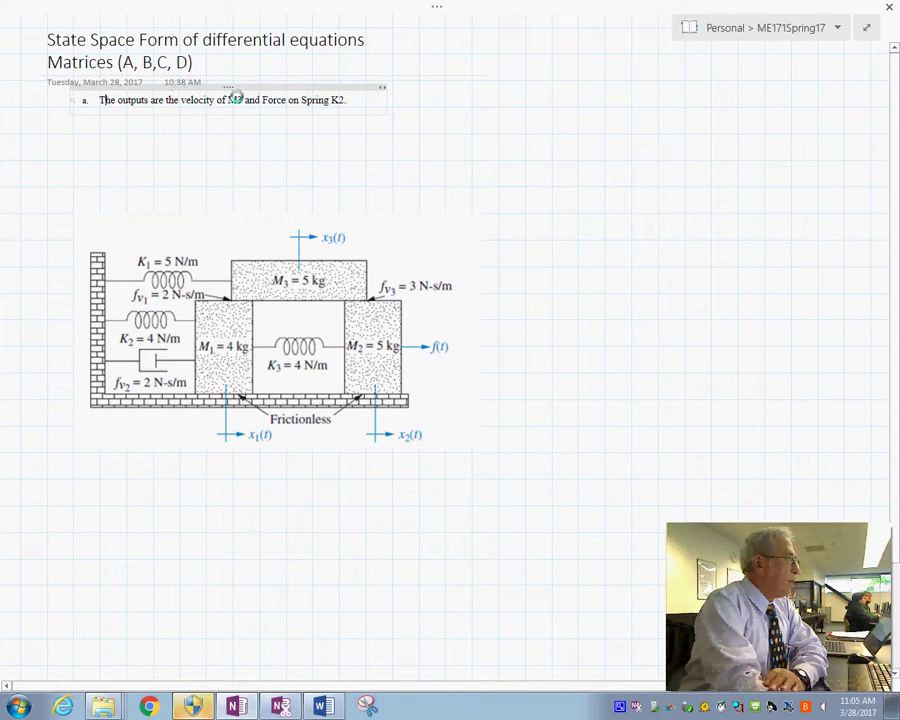
click(459, 140)
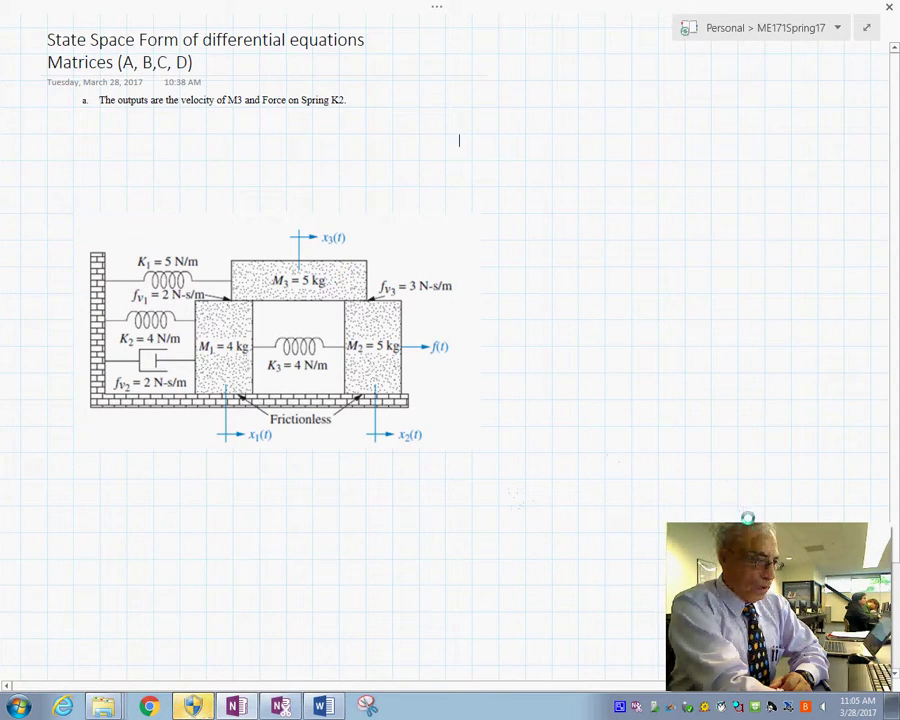
right_click(693, 572)
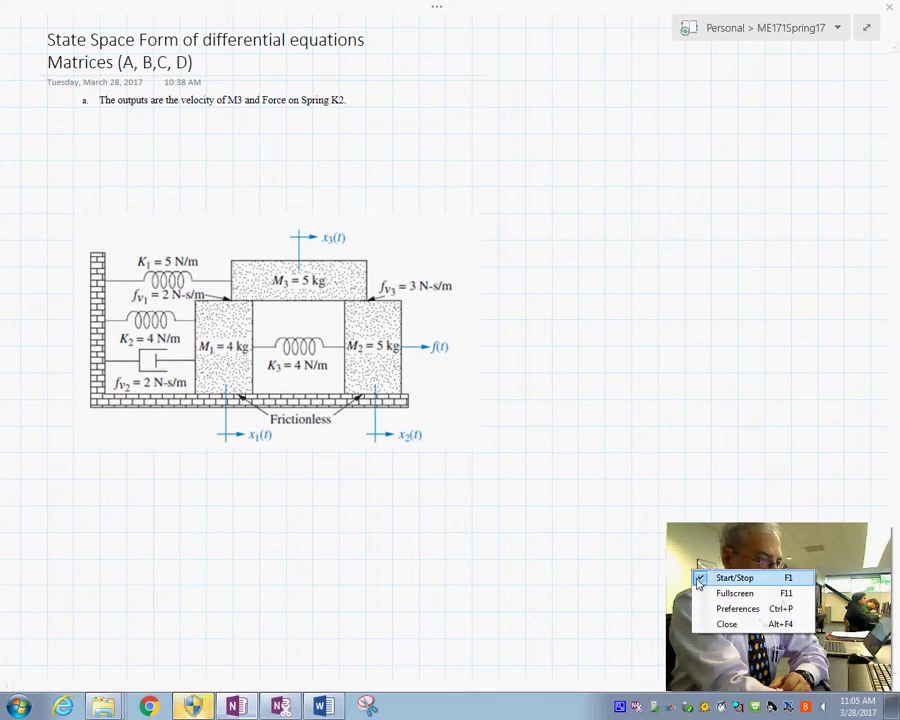
click(727, 624)
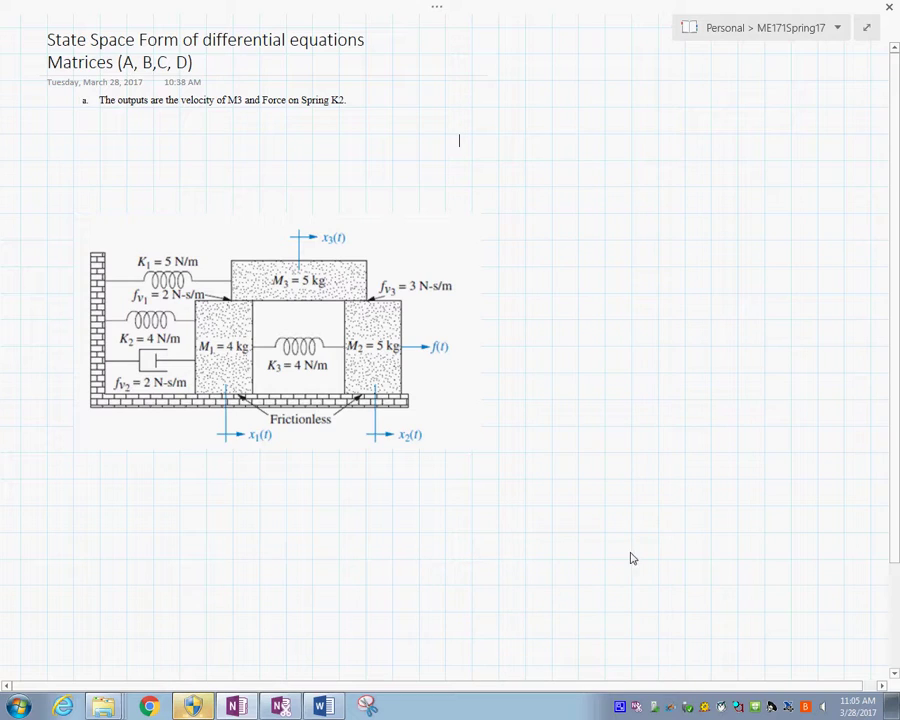
Choose a red ink pen and handwrite a 1 junction labelled ẋ2 on mass M2 in the diagram.
click(606, 500)
key(shift)
click(437, 9)
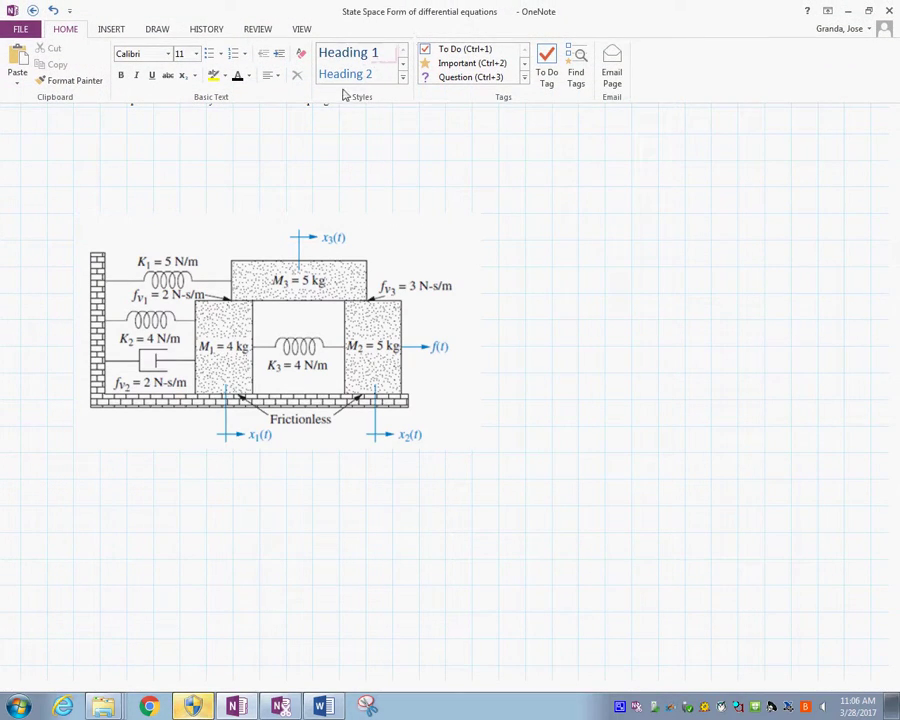
click(158, 31)
click(182, 78)
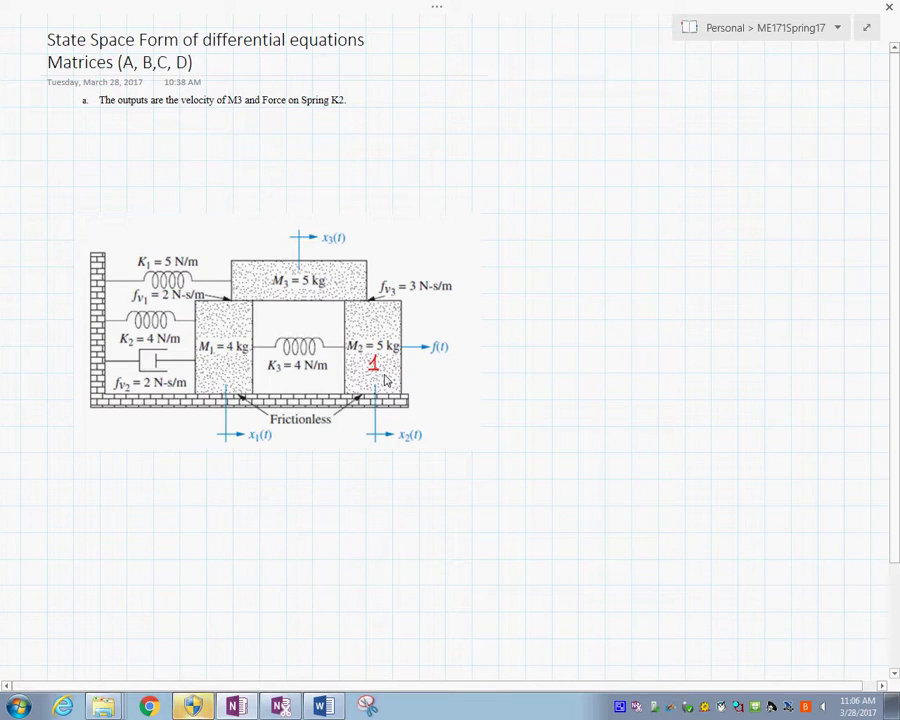
drag(383, 377, 396, 390)
right_click(302, 302)
key(Escape)
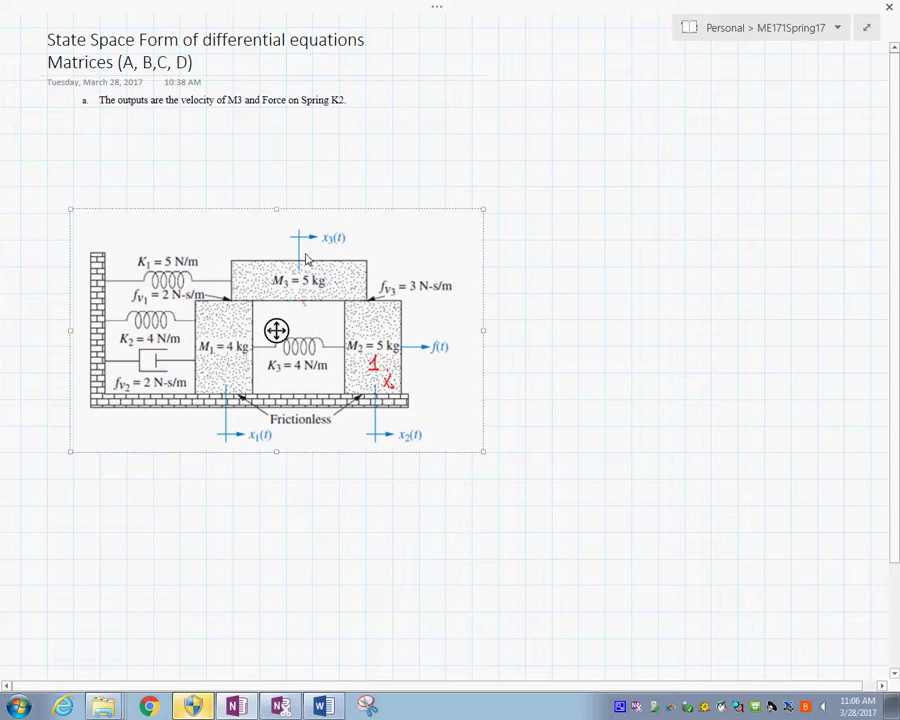
click(307, 260)
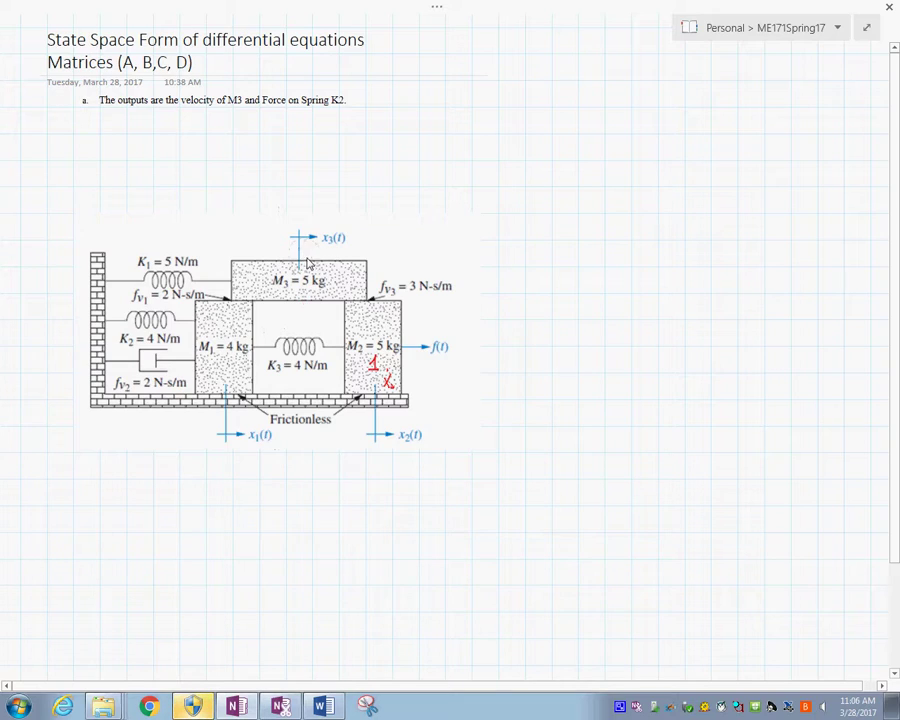
Handwrite 1 junctions labelled ẋ3 on mass M3, ẋ1 on mass M1 and v_w=0 beside the wall.
click(305, 258)
drag(304, 251, 322, 280)
drag(209, 362, 212, 373)
mouse_move(222, 371)
mouse_down()
mouse_move(232, 384)
mouse_move(223, 385)
mouse_move(232, 378)
mouse_up()
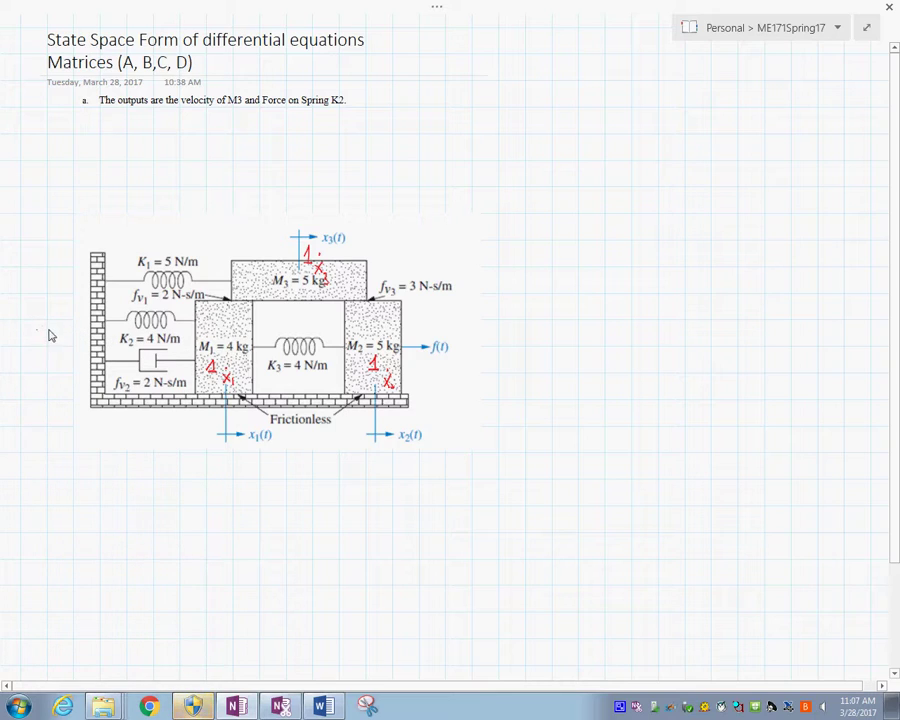
mouse_move(46, 321)
mouse_down()
mouse_move(52, 351)
mouse_move(70, 370)
mouse_move(68, 359)
mouse_up()
Draw the effort source SE: f(t) with a bond arrow pointing into the ẋ2 junction on mass M2.
drag(410, 266, 410, 322)
drag(395, 369, 470, 362)
mouse_move(484, 354)
mouse_down()
mouse_move(478, 366)
mouse_move(514, 380)
mouse_move(513, 391)
mouse_up()
click(500, 357)
click(500, 364)
mouse_move(520, 377)
mouse_down()
mouse_move(520, 390)
mouse_move(524, 382)
mouse_up()
drag(526, 377, 528, 391)
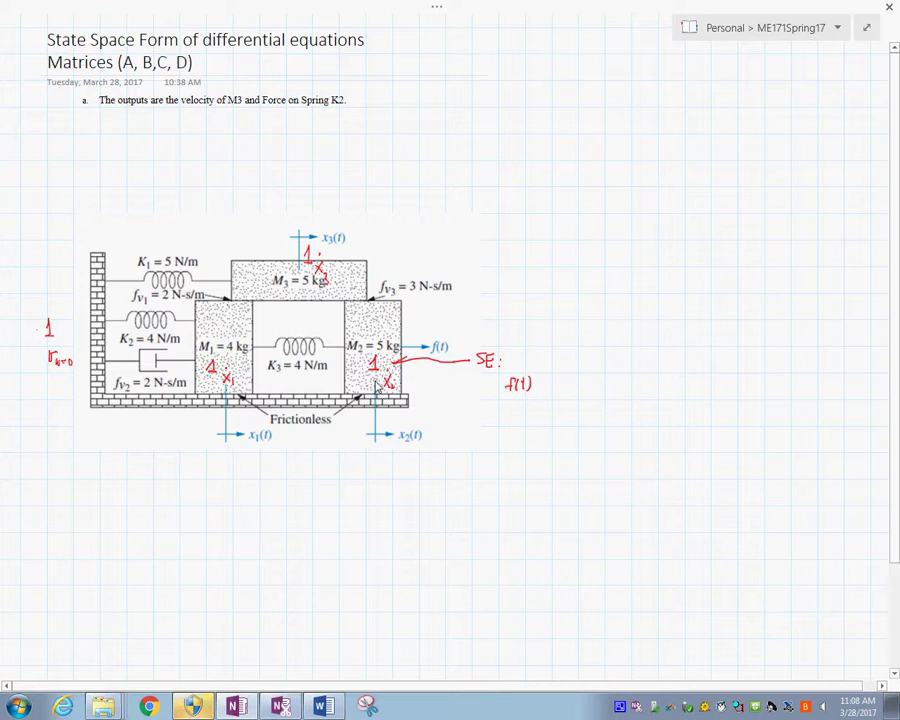
Draw bonds from the three mass junctions to inertia elements labelled I: m2, I: M3 and I: m1.
mouse_move(376, 383)
mouse_down()
mouse_move(371, 467)
mouse_move(380, 483)
mouse_move(372, 497)
mouse_move(381, 497)
mouse_up()
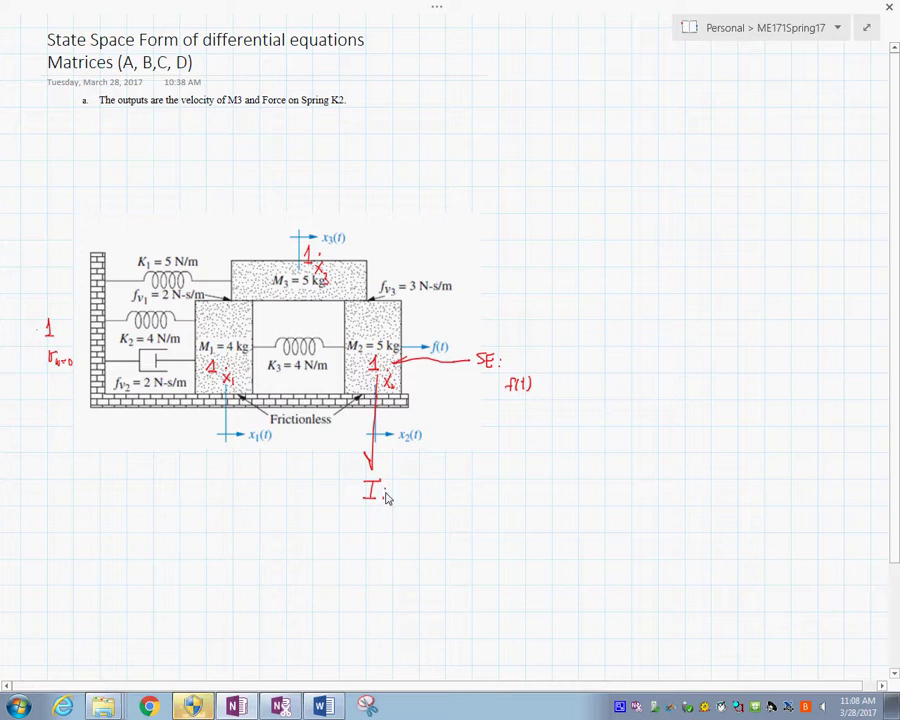
drag(394, 498, 401, 496)
mouse_move(310, 238)
mouse_down()
mouse_move(307, 168)
mouse_move(301, 180)
mouse_up()
mouse_move(300, 135)
mouse_down()
mouse_move(318, 134)
mouse_move(309, 153)
mouse_up()
drag(300, 154, 318, 153)
click(325, 144)
click(325, 151)
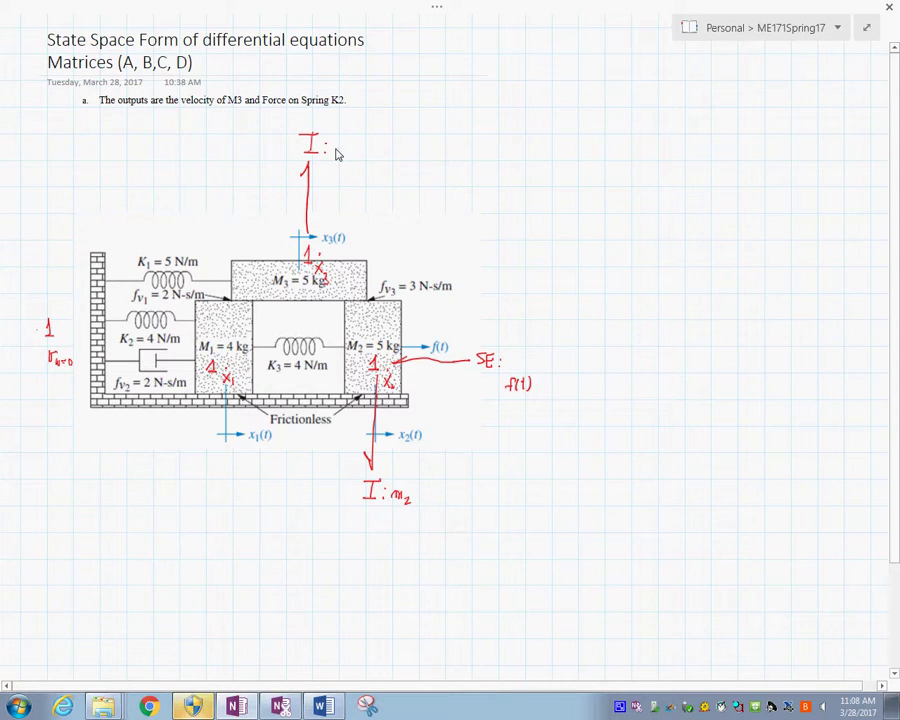
drag(335, 148, 342, 162)
mouse_move(212, 385)
mouse_down()
mouse_move(209, 500)
mouse_move(215, 506)
mouse_move(223, 492)
mouse_move(235, 504)
mouse_up()
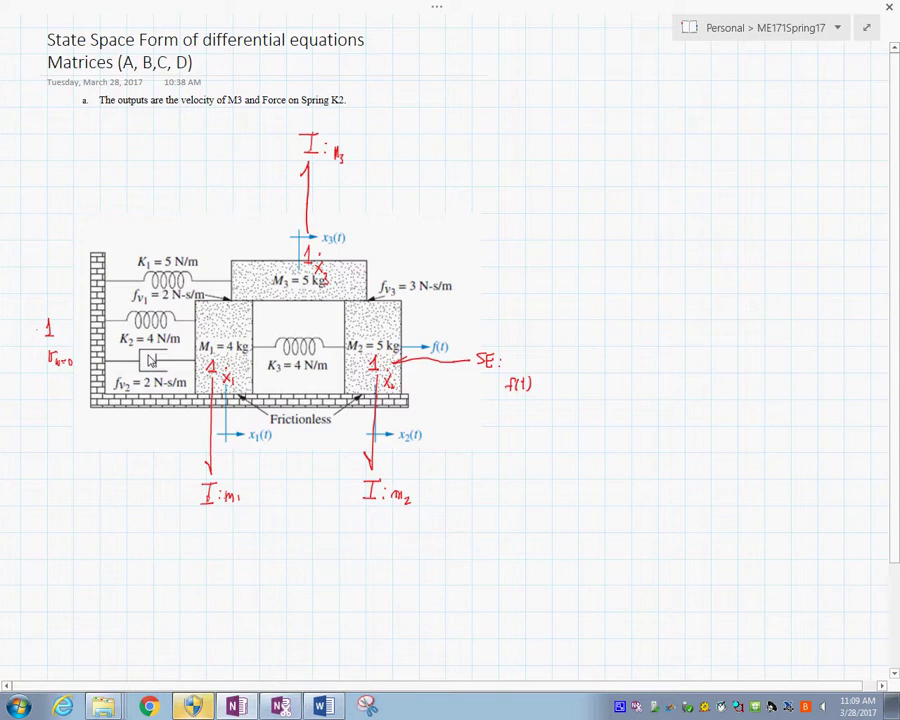
Draw a 0 junction on damper fv2, bonded from M1 to the wall junction, with a branch to a 1 junction labelled ẋ1−v_w.
drag(150, 358, 155, 366)
mouse_move(201, 357)
mouse_down()
mouse_move(157, 358)
mouse_move(166, 363)
mouse_up()
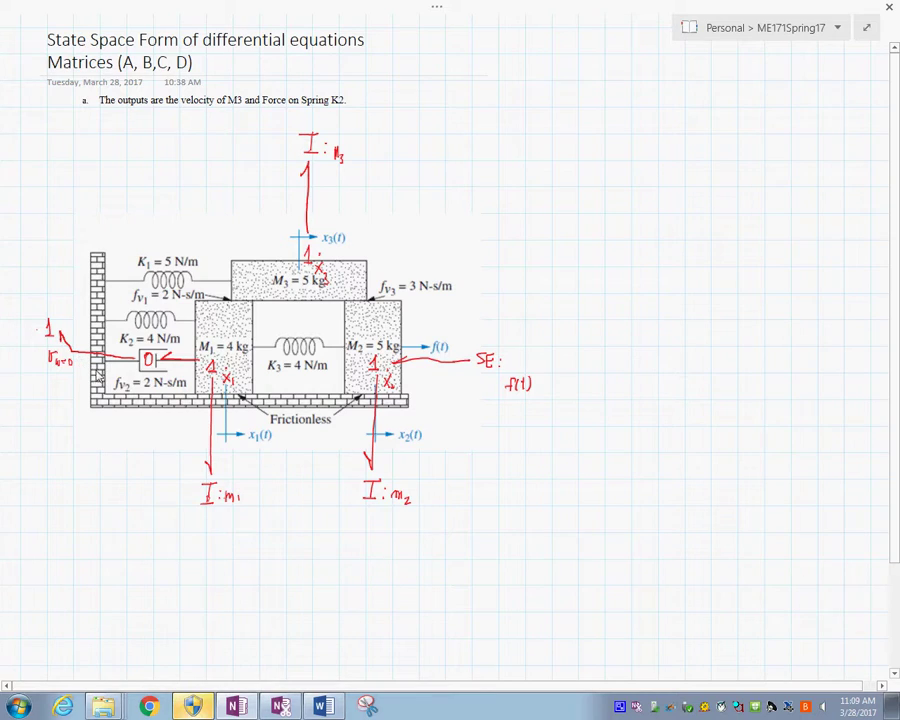
drag(148, 378, 150, 425)
mouse_move(141, 452)
mouse_down()
mouse_move(143, 472)
mouse_move(160, 466)
mouse_up()
mouse_move(159, 457)
mouse_down()
mouse_move(152, 466)
mouse_move(178, 464)
mouse_up()
click(158, 447)
drag(180, 461, 190, 470)
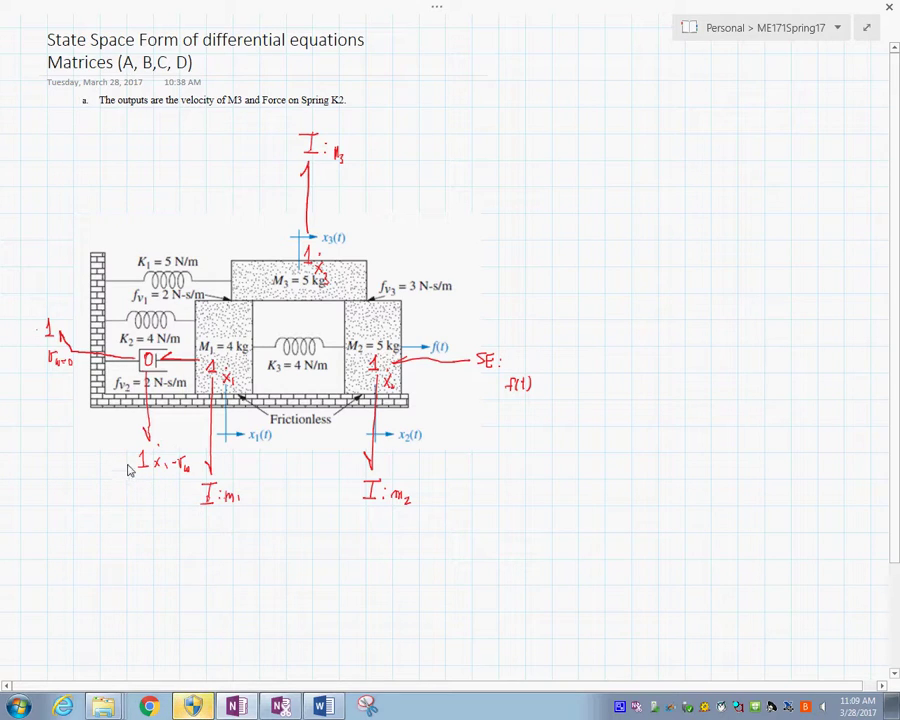
Branch the ẋ1−v_w junction to a C element labelled k2 and an R element labelled fv2.
drag(131, 463, 94, 497)
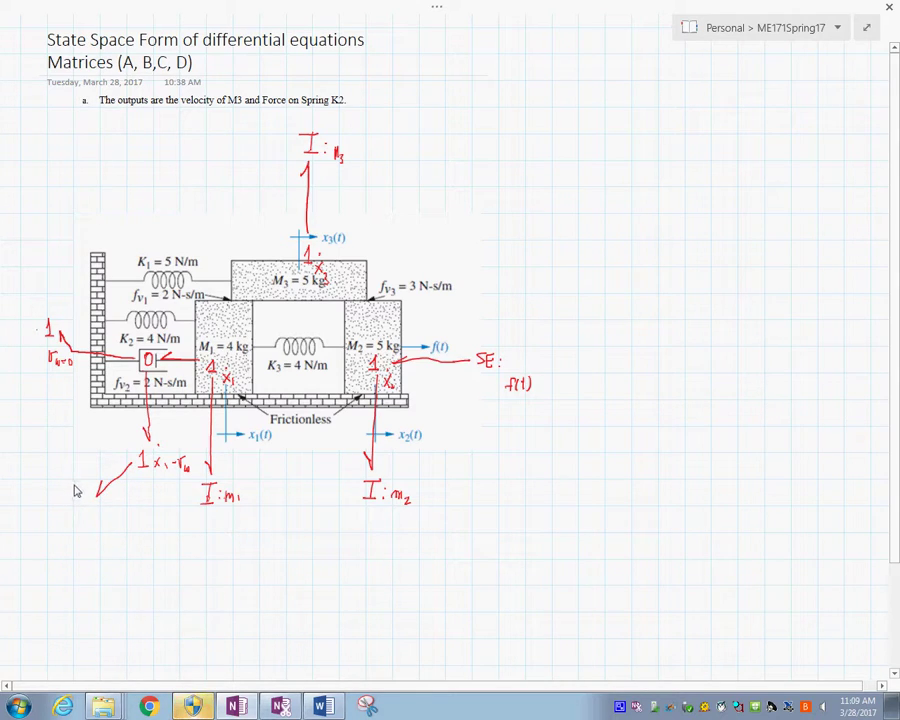
mouse_move(82, 497)
mouse_down()
mouse_move(72, 506)
mouse_move(87, 516)
mouse_up()
drag(168, 503, 185, 543)
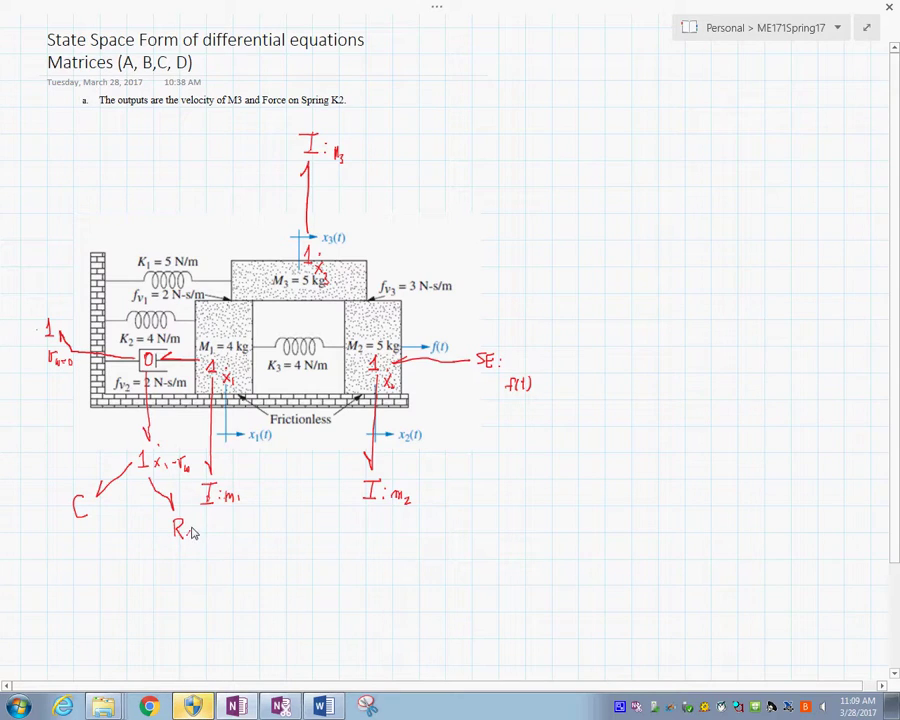
mouse_move(188, 526)
mouse_down()
mouse_move(187, 541)
mouse_move(196, 532)
mouse_up()
drag(199, 536, 205, 543)
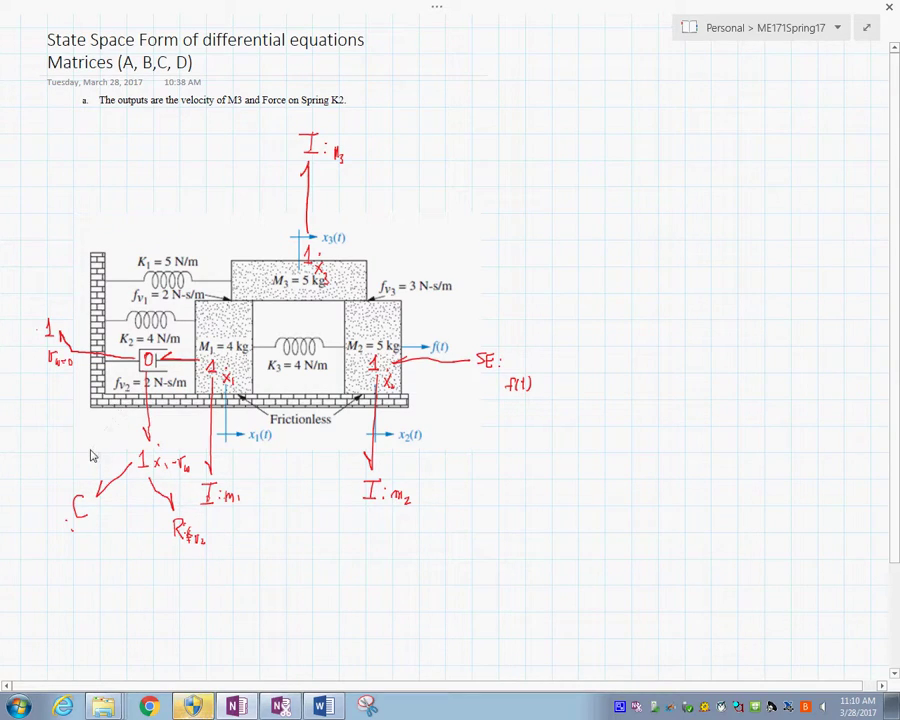
mouse_move(50, 524)
mouse_down()
mouse_move(52, 540)
mouse_move(71, 534)
mouse_up()
Draw a 0 junction at spring K3, bonded from M2 to M1, with a branch to a 1 junction labelled ẋ2−ẋ1.
drag(216, 352, 220, 359)
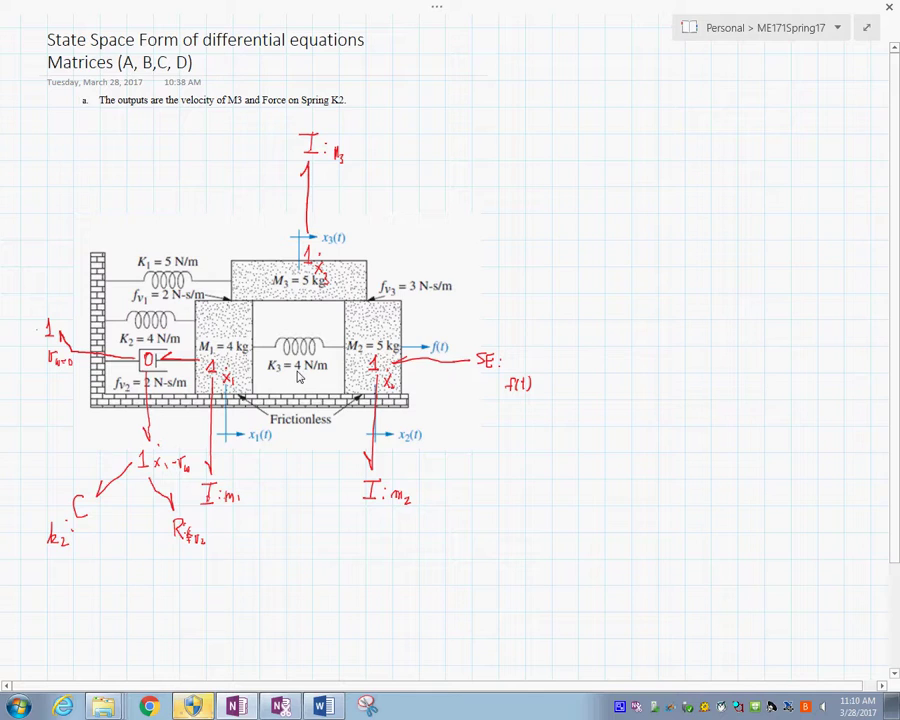
drag(297, 370, 298, 371)
mouse_move(368, 363)
mouse_down()
mouse_move(318, 367)
mouse_move(283, 380)
mouse_move(291, 380)
mouse_move(226, 372)
mouse_up()
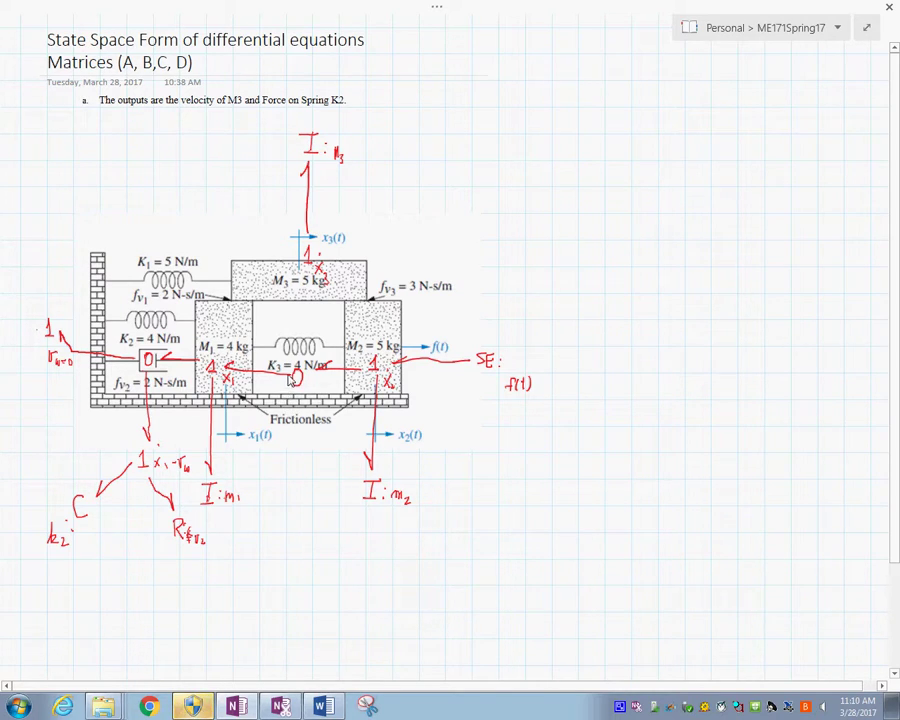
mouse_move(297, 392)
mouse_down()
mouse_move(292, 480)
mouse_move(311, 484)
mouse_move(302, 463)
mouse_move(337, 484)
mouse_up()
click(329, 467)
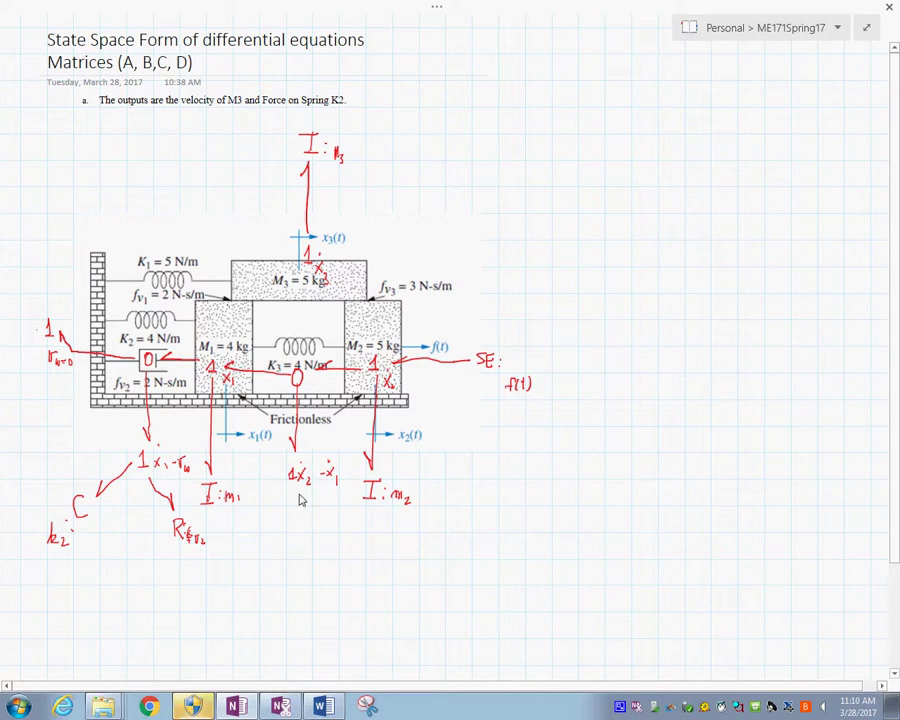
Draw a bond from the ẋ2−ẋ1 junction to a C element labelled k3.
drag(291, 490, 293, 540)
mouse_move(296, 564)
mouse_down()
mouse_move(285, 567)
mouse_move(297, 577)
mouse_up()
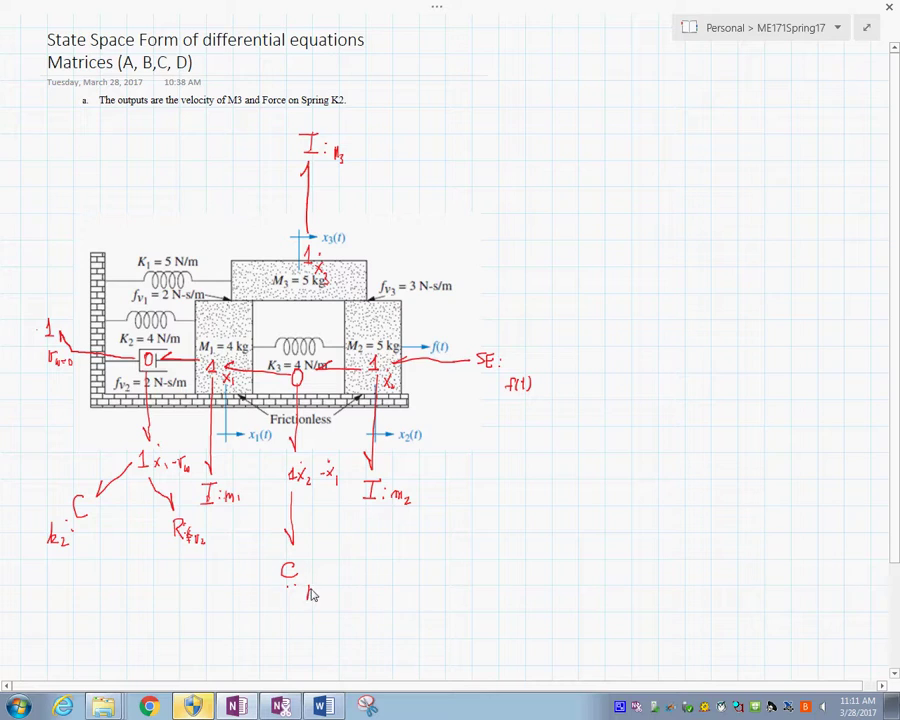
drag(311, 594, 318, 600)
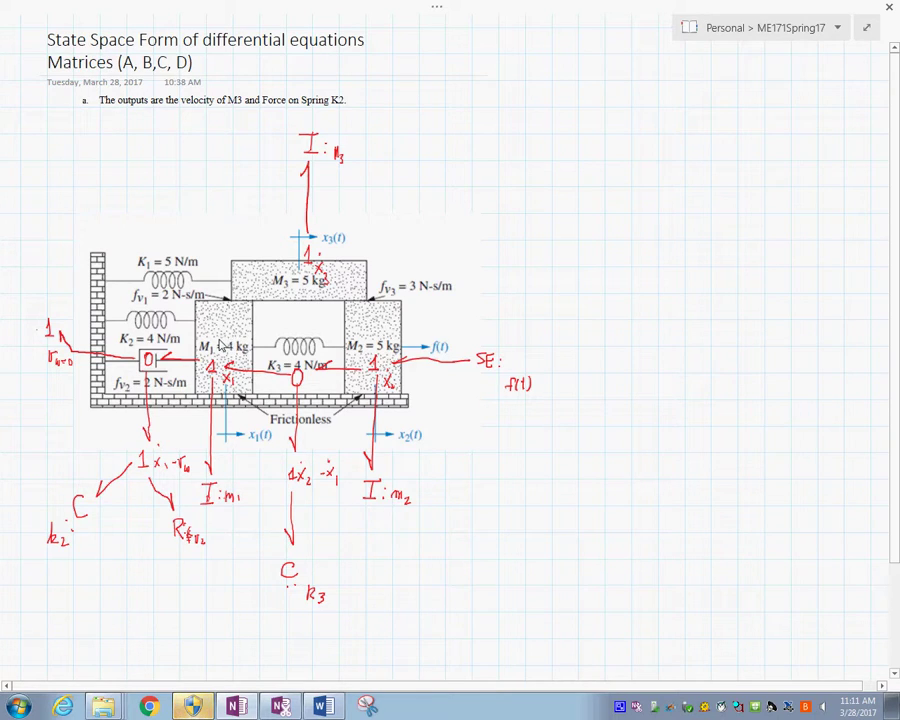
Draw a 0 junction at spring K1, bonded from M3 to the wall junction, with a branch to a 1 junction labelled ẋ3−v_w.
key(ctrl)
drag(160, 248, 159, 249)
mouse_move(292, 252)
mouse_down()
mouse_move(185, 251)
mouse_move(192, 256)
mouse_up()
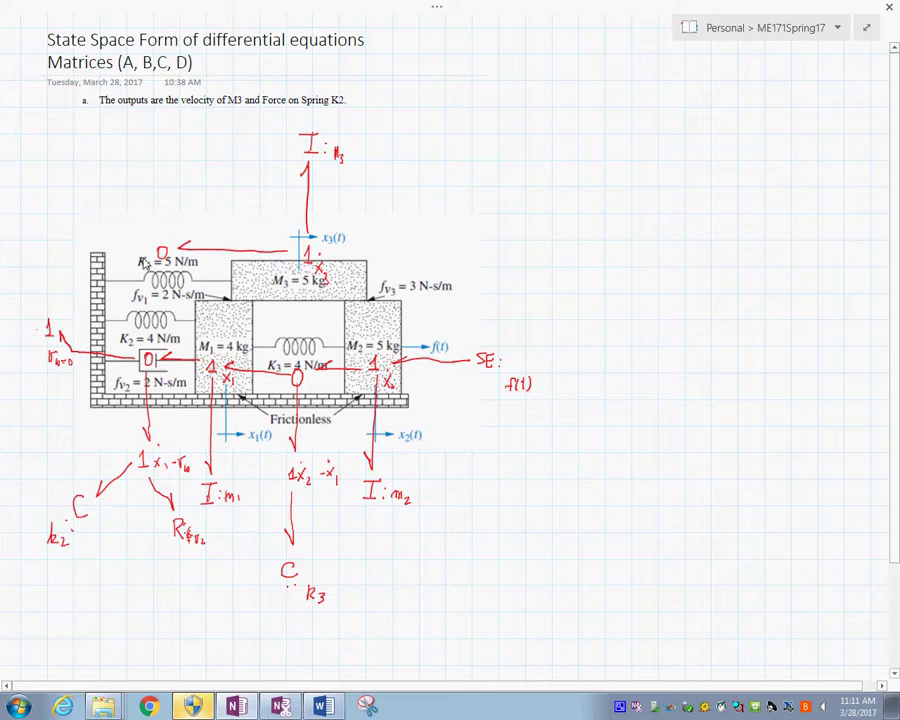
mouse_move(155, 259)
mouse_down()
mouse_move(79, 272)
mouse_move(64, 326)
mouse_up()
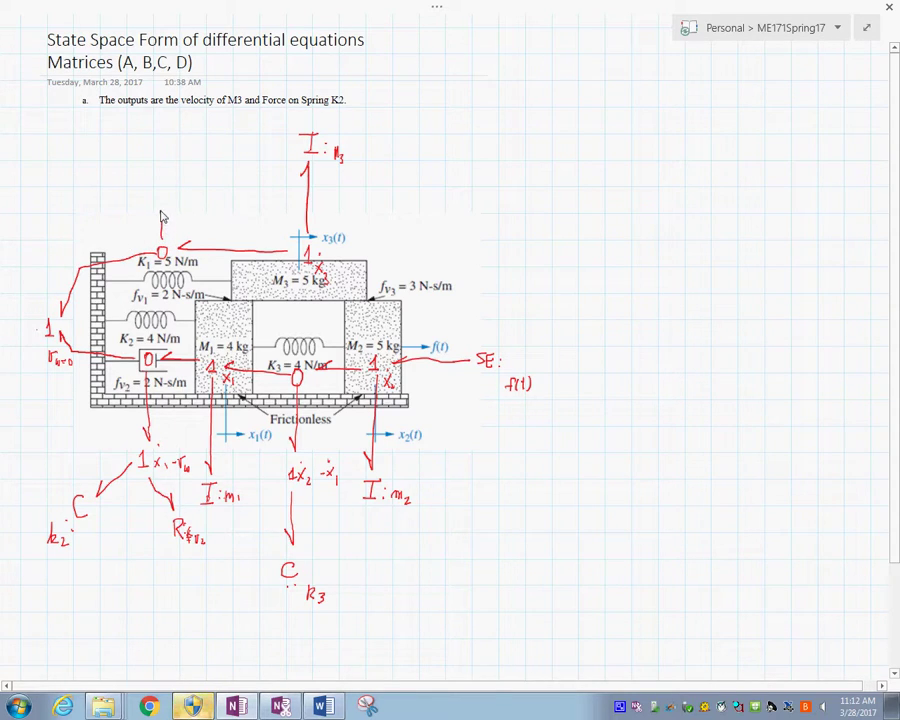
mouse_move(154, 194)
mouse_down()
mouse_move(157, 214)
mouse_move(204, 214)
mouse_up()
drag(201, 225, 211, 226)
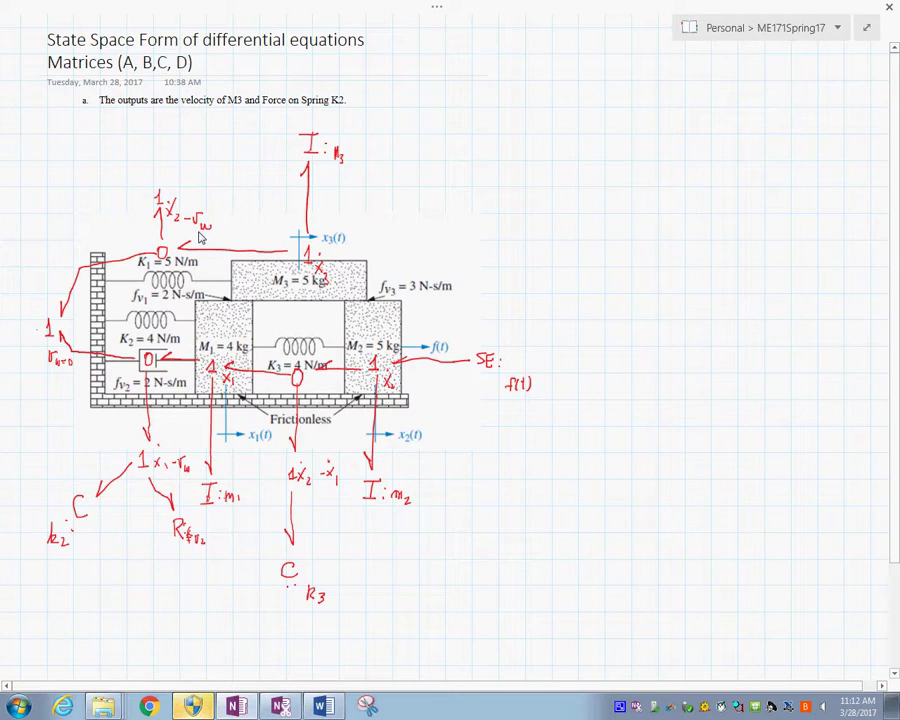
drag(172, 213, 176, 226)
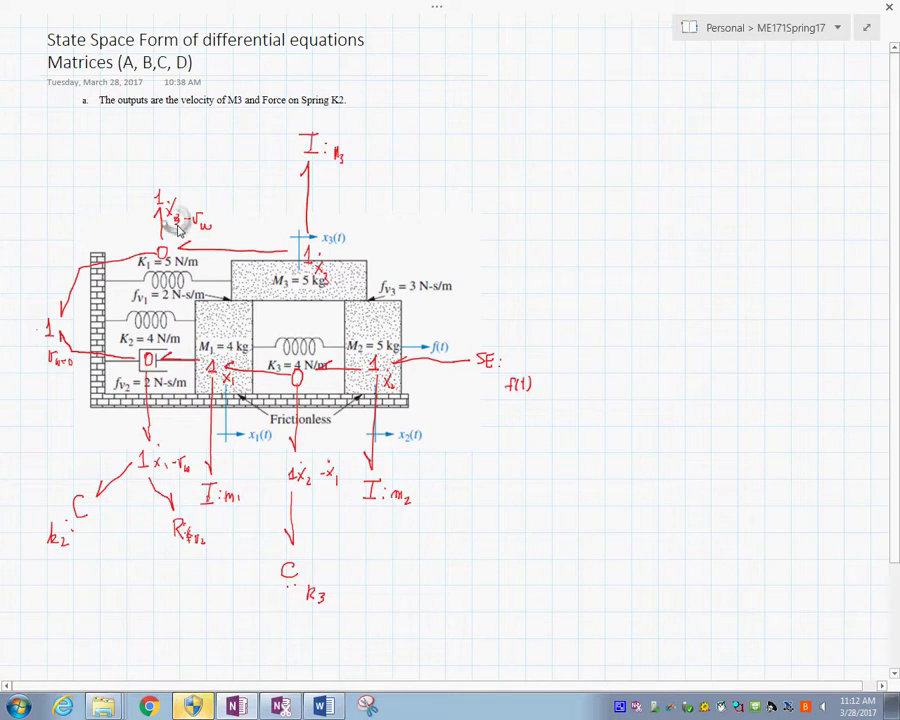
Draw a bond from the ẋ3−v_w junction to a C element labelled k1.
mouse_move(155, 177)
mouse_down()
mouse_move(155, 140)
mouse_move(153, 152)
mouse_up()
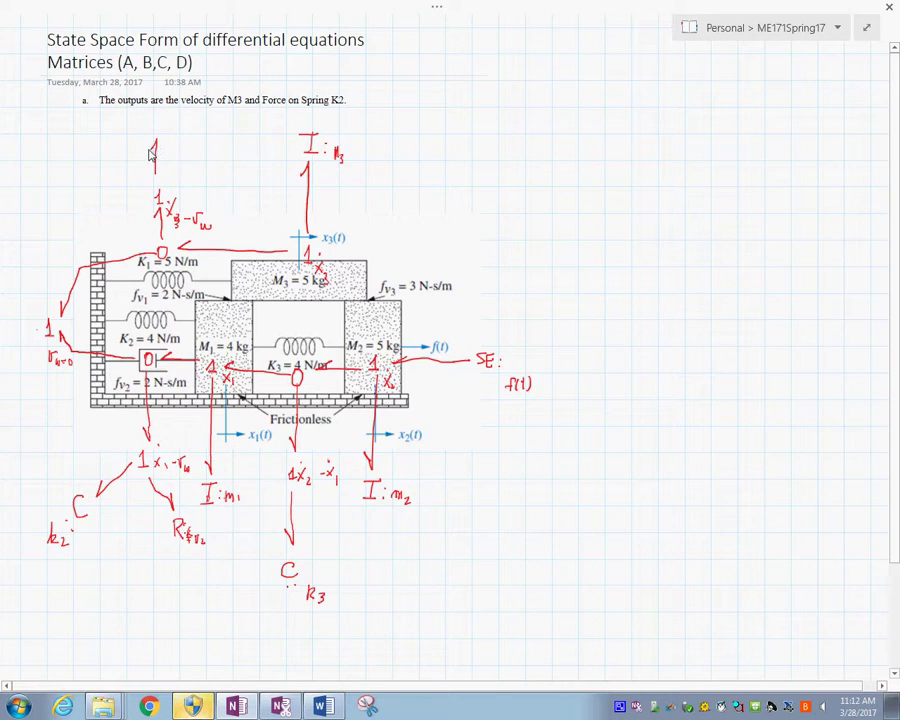
drag(165, 123, 163, 137)
click(171, 128)
click(171, 136)
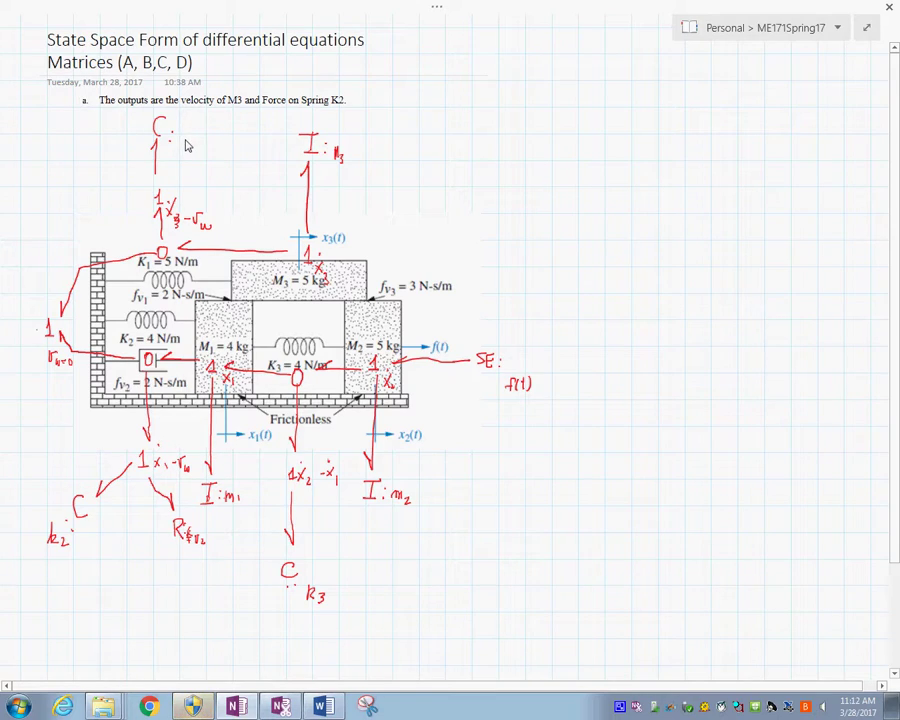
mouse_move(185, 133)
mouse_down()
mouse_move(185, 148)
mouse_move(196, 151)
mouse_up()
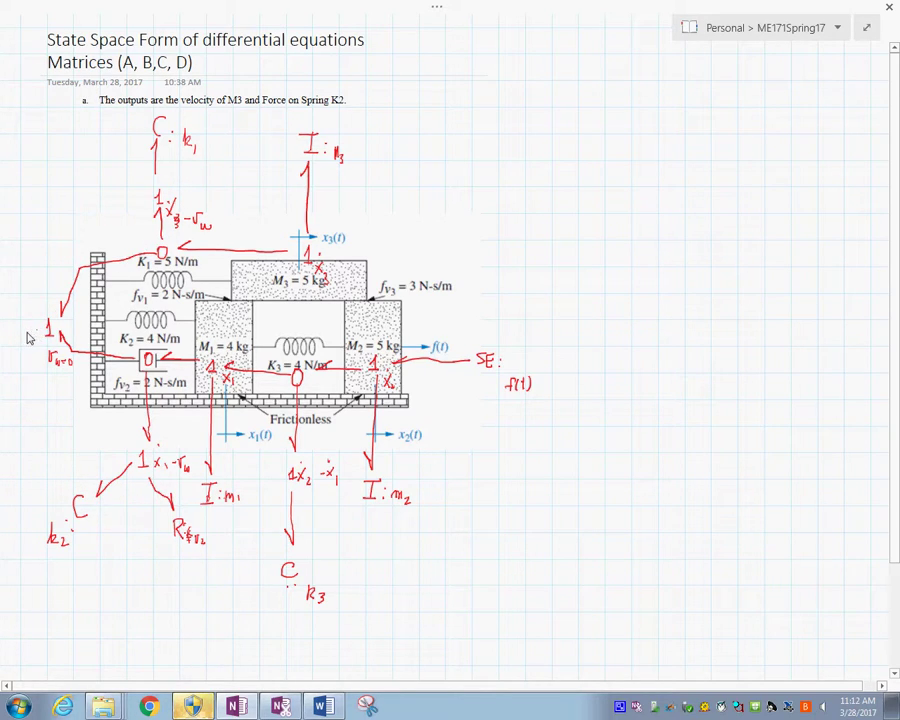
Draw a bond from the wall's 1 junction to a flow source SF labelled v=0.
mouse_move(14, 334)
mouse_down()
mouse_move(30, 333)
mouse_move(10, 341)
mouse_move(5, 330)
mouse_move(14, 327)
mouse_up()
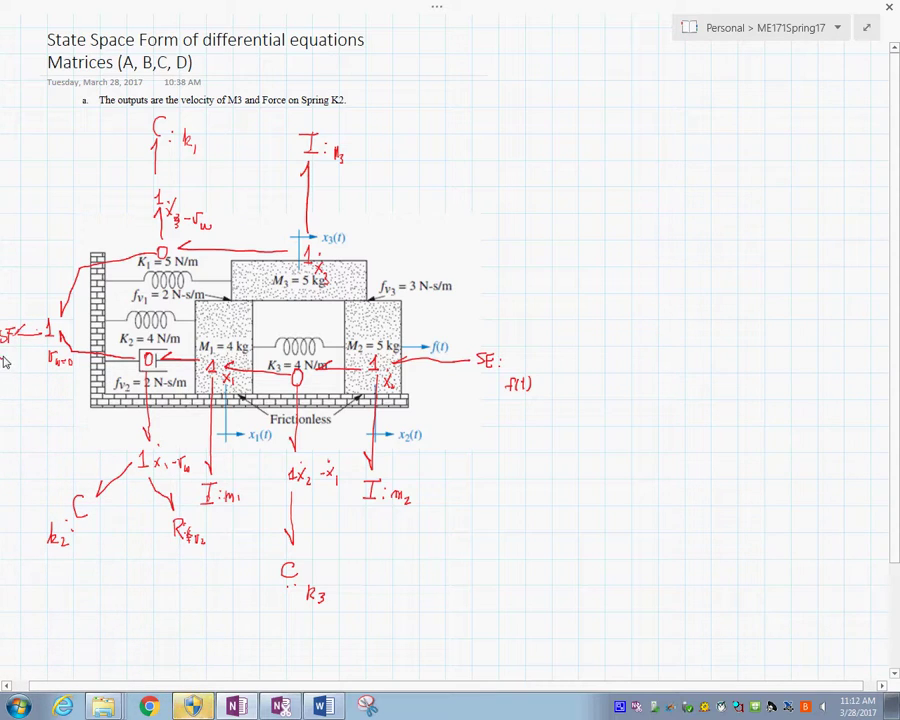
click(4, 362)
click(5, 372)
drag(10, 371, 24, 372)
Draw 0 junctions at the fv1 and fv3 friction contacts beneath mass M3.
click(247, 293)
drag(240, 308, 245, 318)
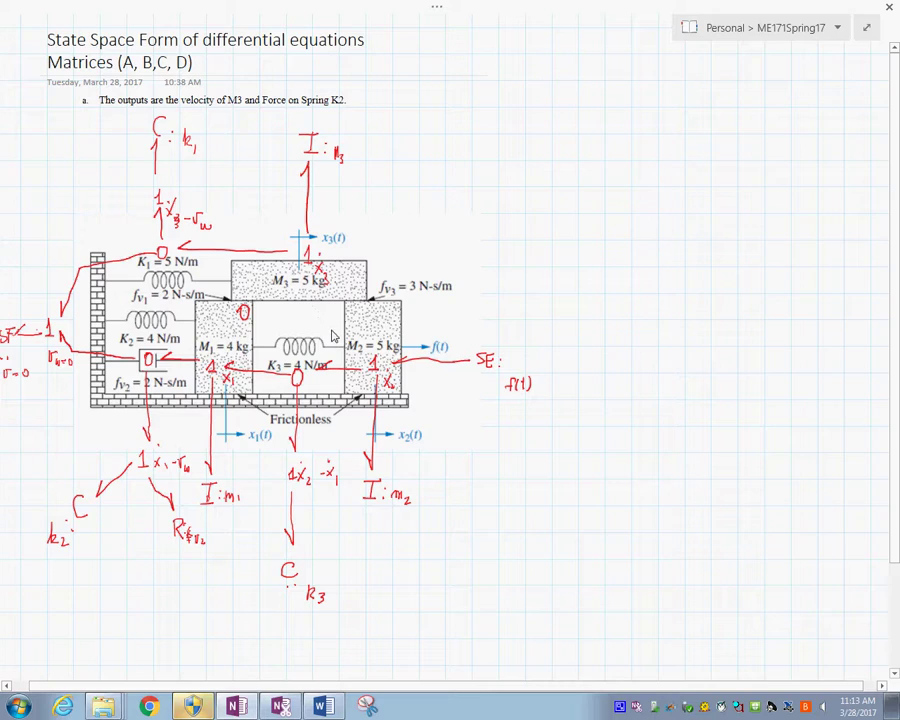
drag(345, 305, 346, 306)
Bond M2 to M3 through the 0 junction at the fv3 contact and branch it through a 1 junction to an R element.
drag(370, 360, 320, 274)
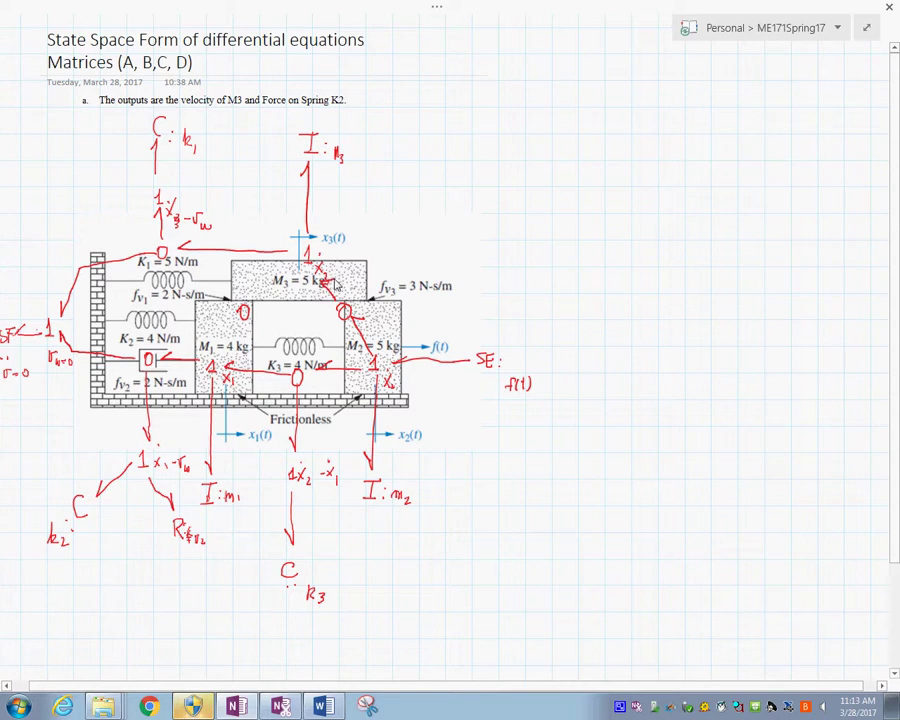
mouse_move(350, 300)
mouse_down()
mouse_move(382, 268)
mouse_move(397, 274)
mouse_up()
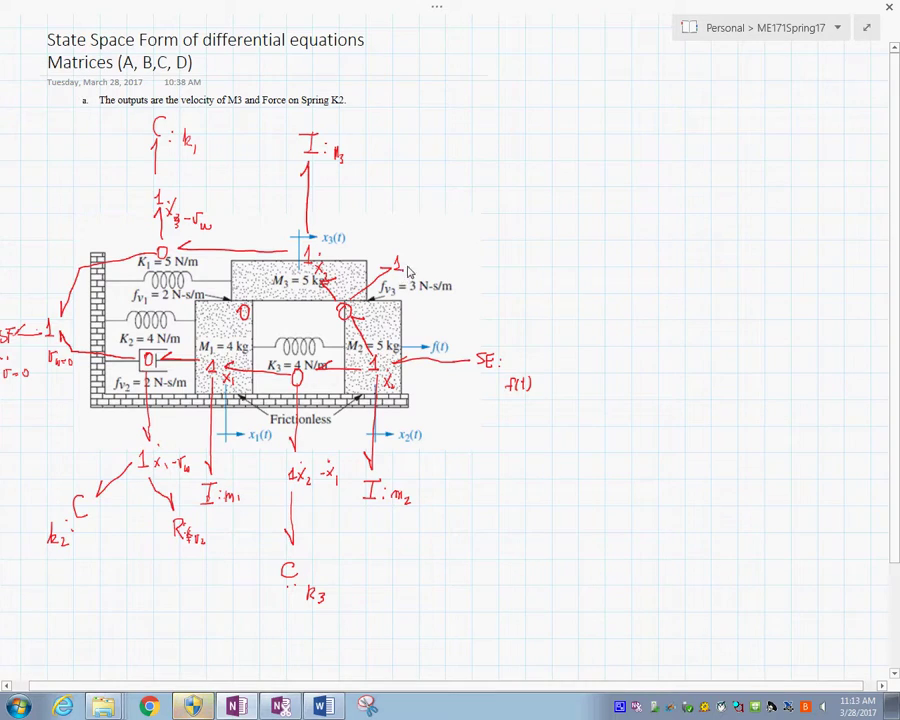
mouse_move(405, 262)
mouse_down()
mouse_move(436, 240)
mouse_move(428, 238)
mouse_move(460, 240)
mouse_up()
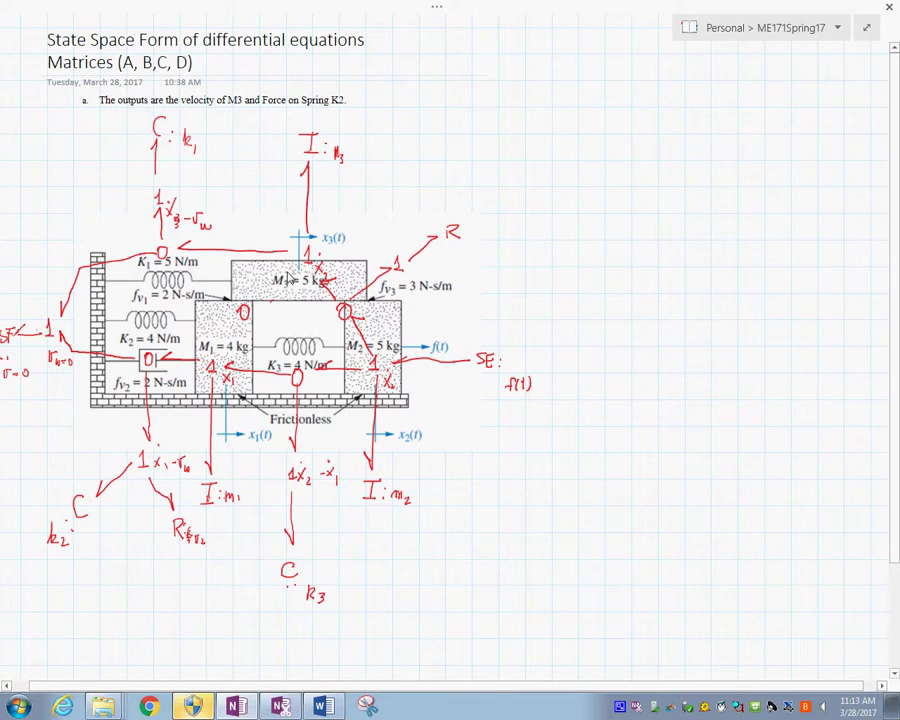
Bond M3 to M1 through the 0 junction at the fv1 contact and branch it through a 1 junction labelled ẋ3−ẋ1 to an R element.
mouse_move(263, 293)
mouse_down()
mouse_move(235, 330)
mouse_move(240, 323)
mouse_move(218, 356)
mouse_up()
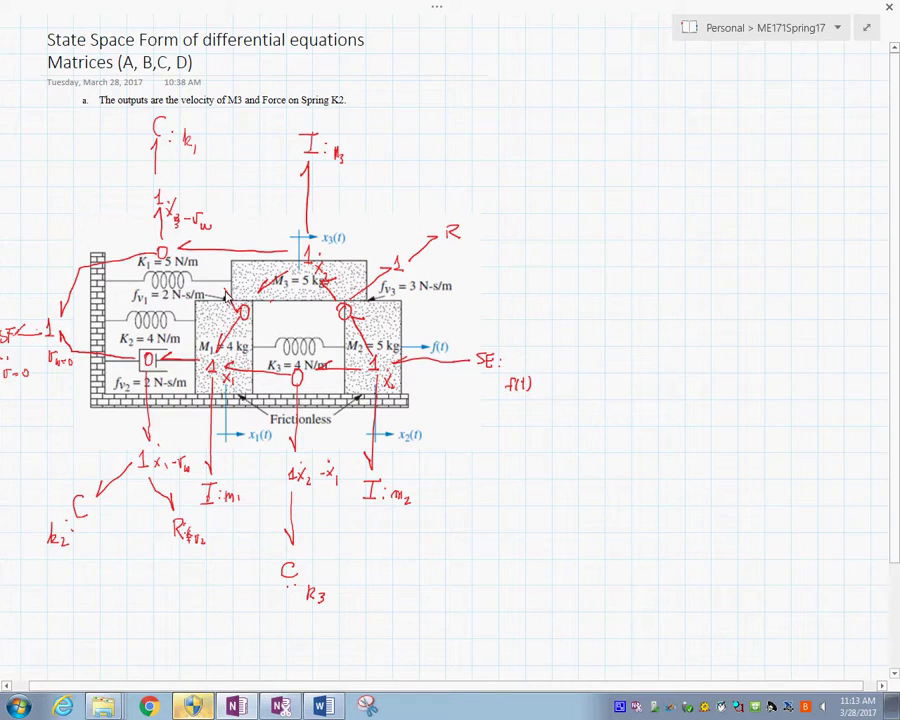
drag(210, 271, 212, 282)
mouse_move(222, 279)
mouse_down()
mouse_move(232, 290)
mouse_move(222, 291)
mouse_move(237, 293)
mouse_move(251, 281)
mouse_up()
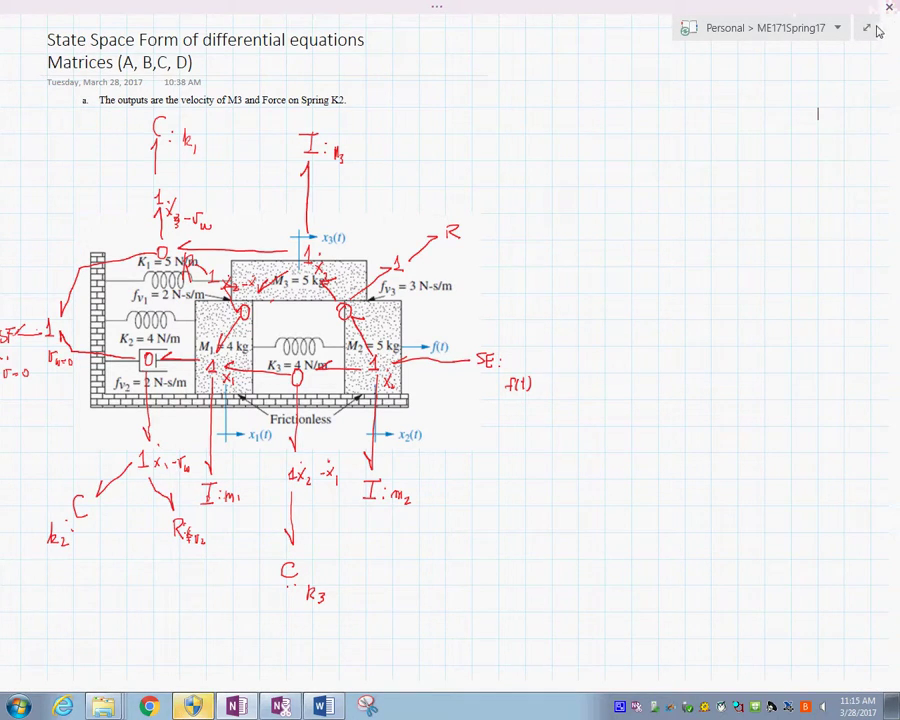
Clear the desktop by minimising the full-page notes and the quiz document, cancelling the File In Use dialog and closing the folder windows.
key(F11)
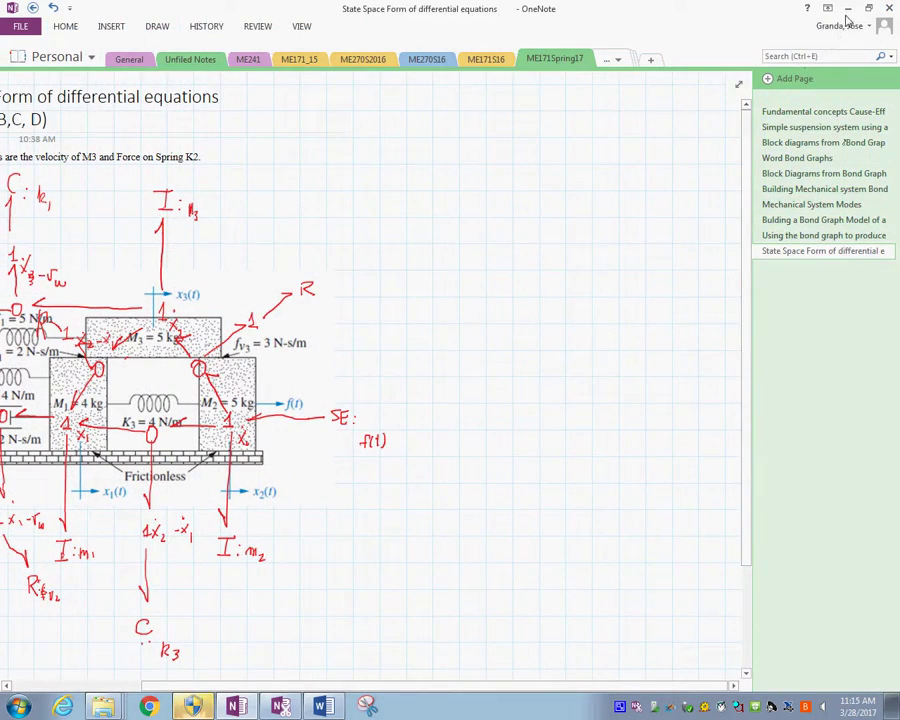
click(848, 8)
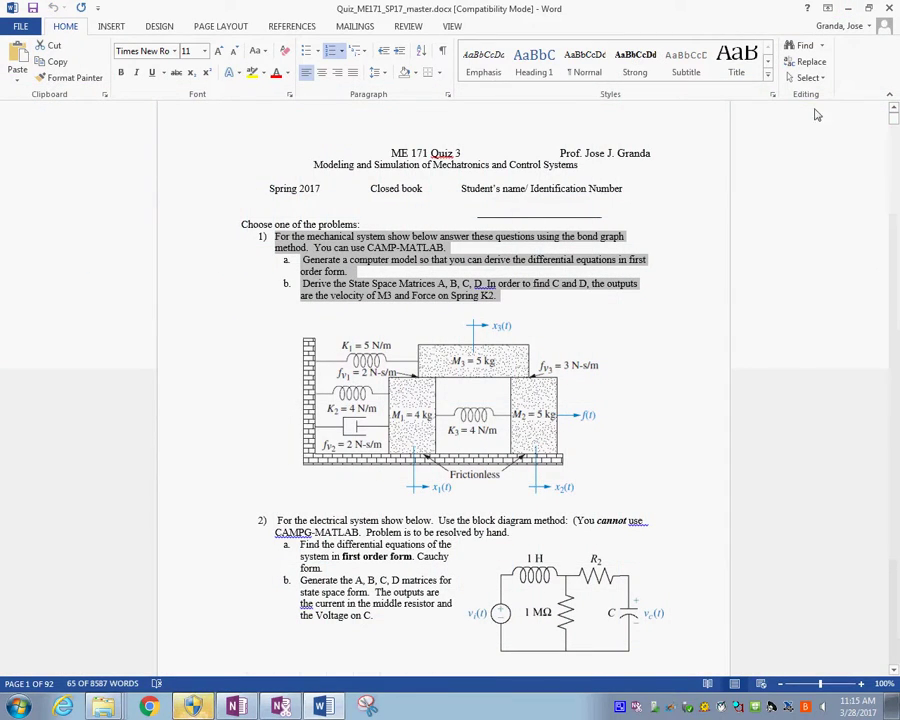
click(848, 9)
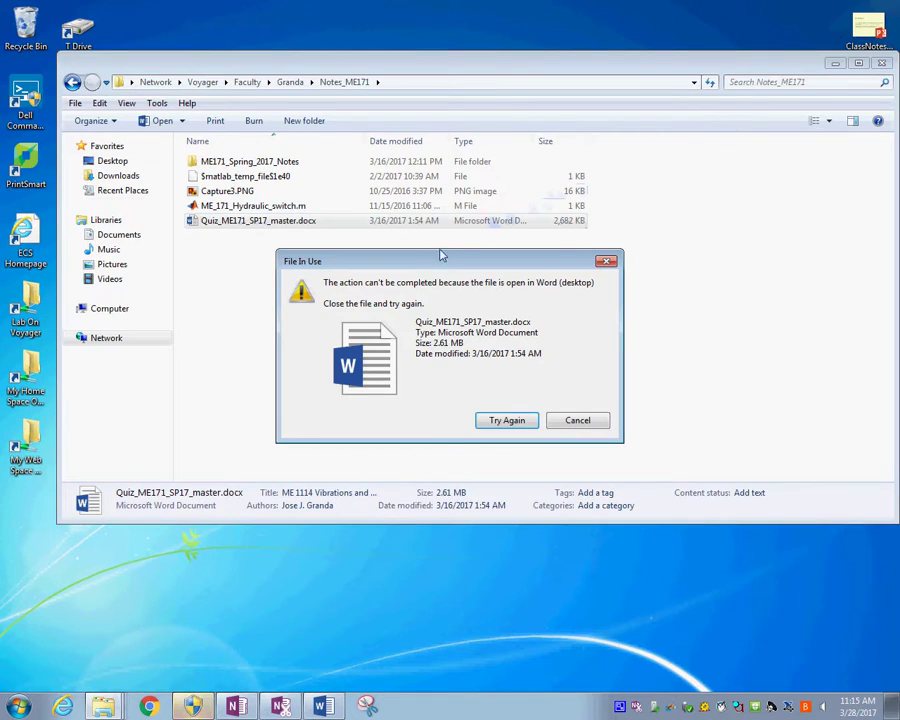
click(594, 422)
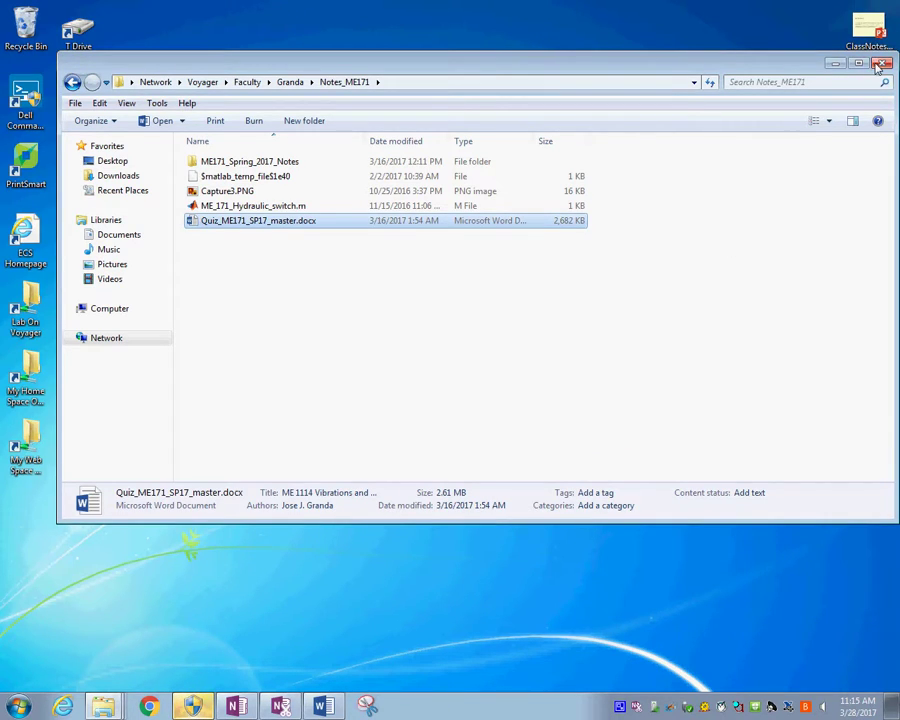
key(alt+Left)
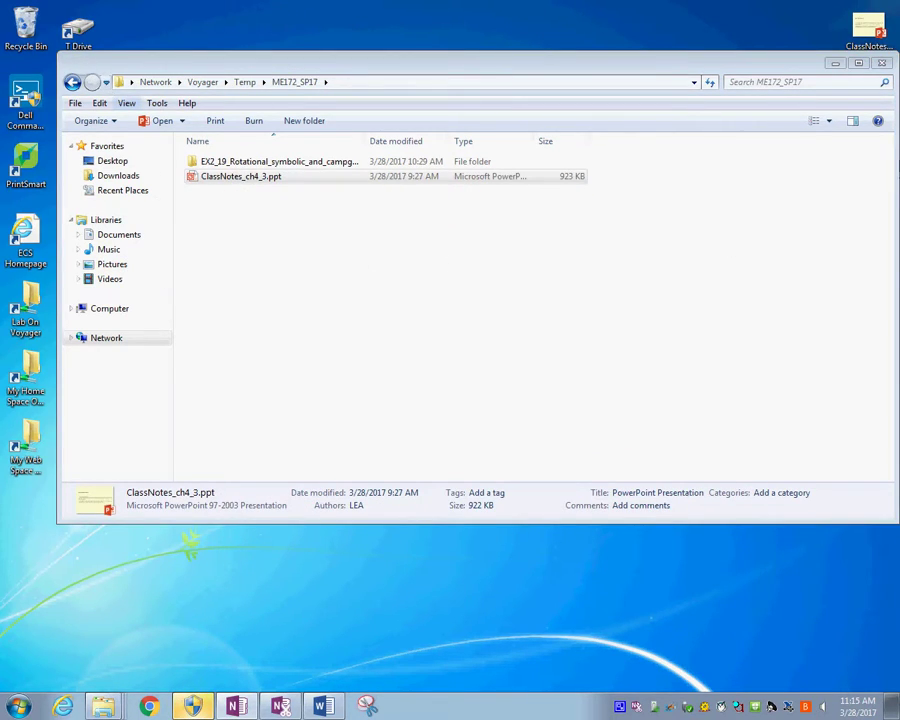
click(881, 64)
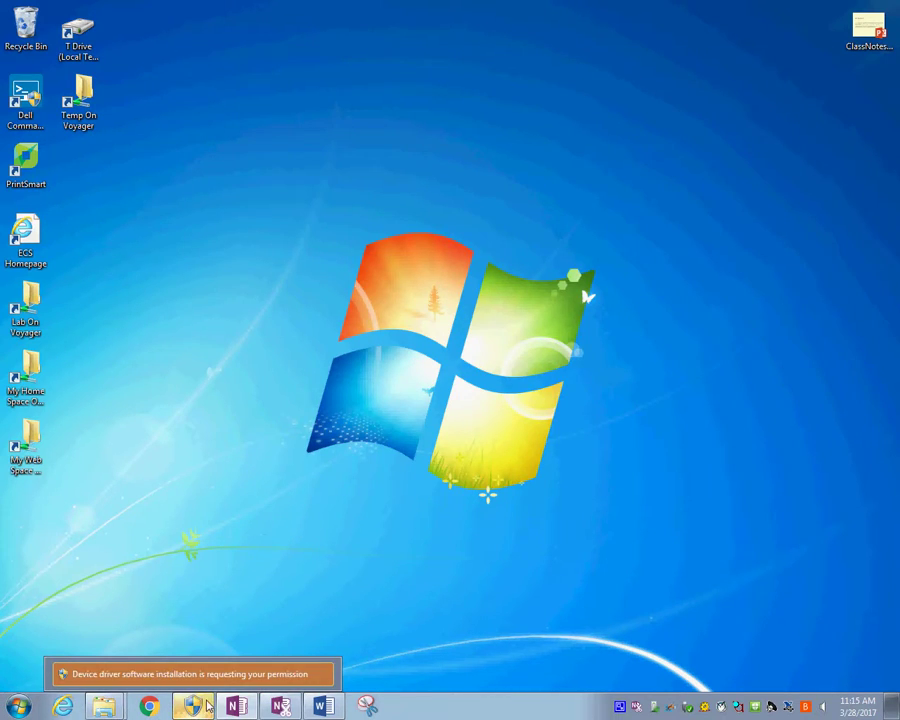
Launch CAMPG WINDOW from the Campg program group and dismiss its start-up splash.
click(20, 710)
click(46, 646)
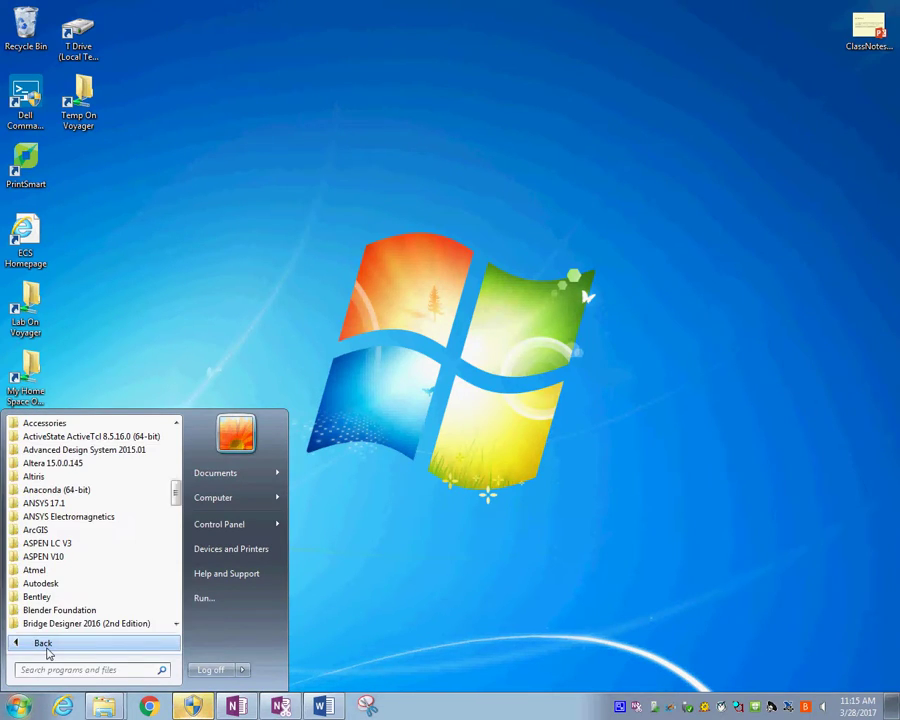
scroll(54, 612, down, 2)
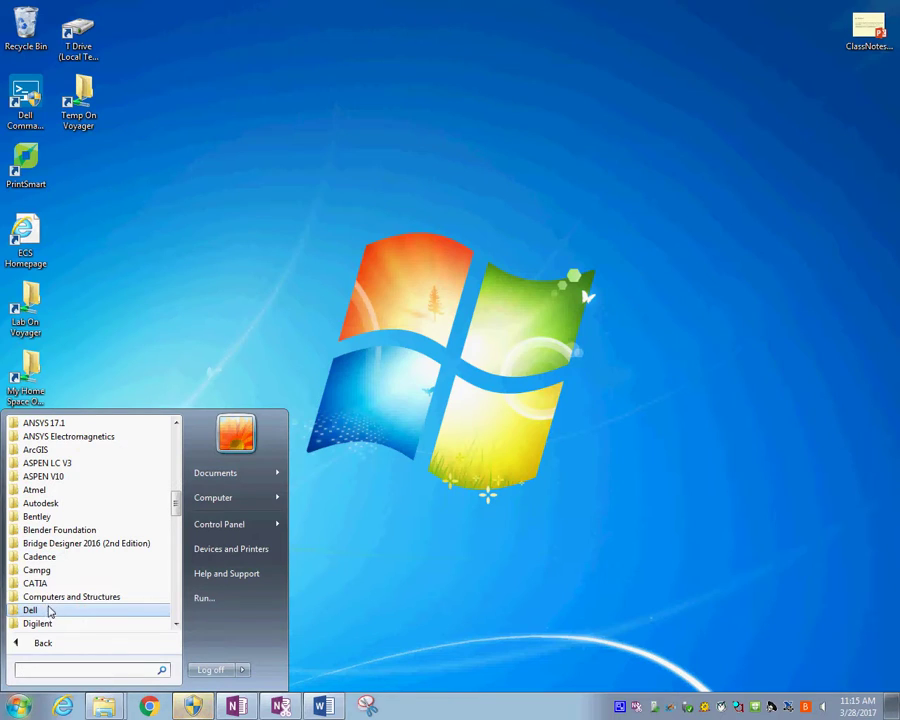
click(42, 570)
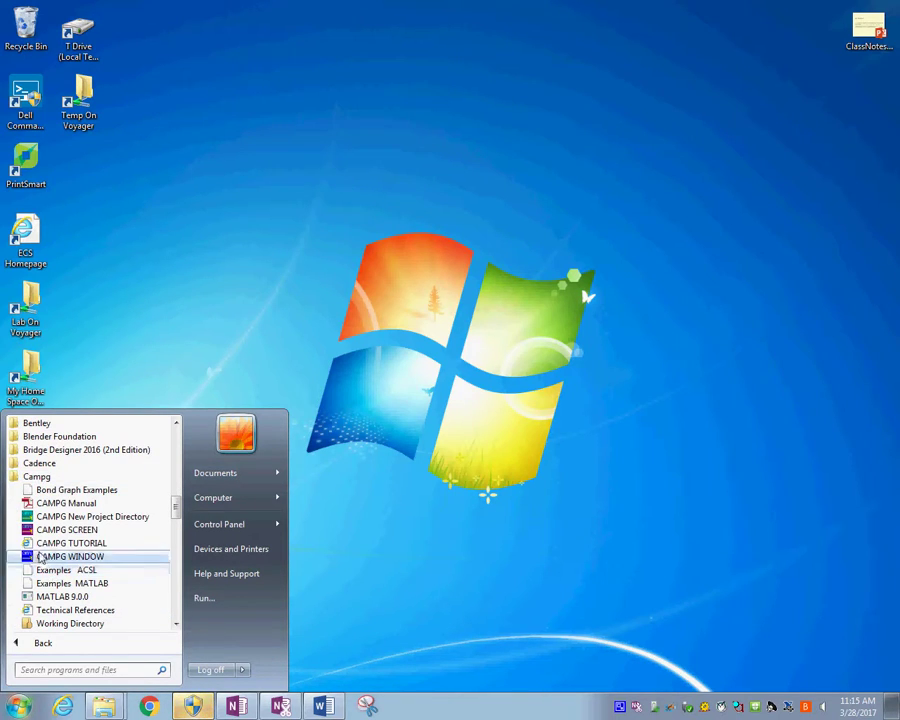
click(42, 557)
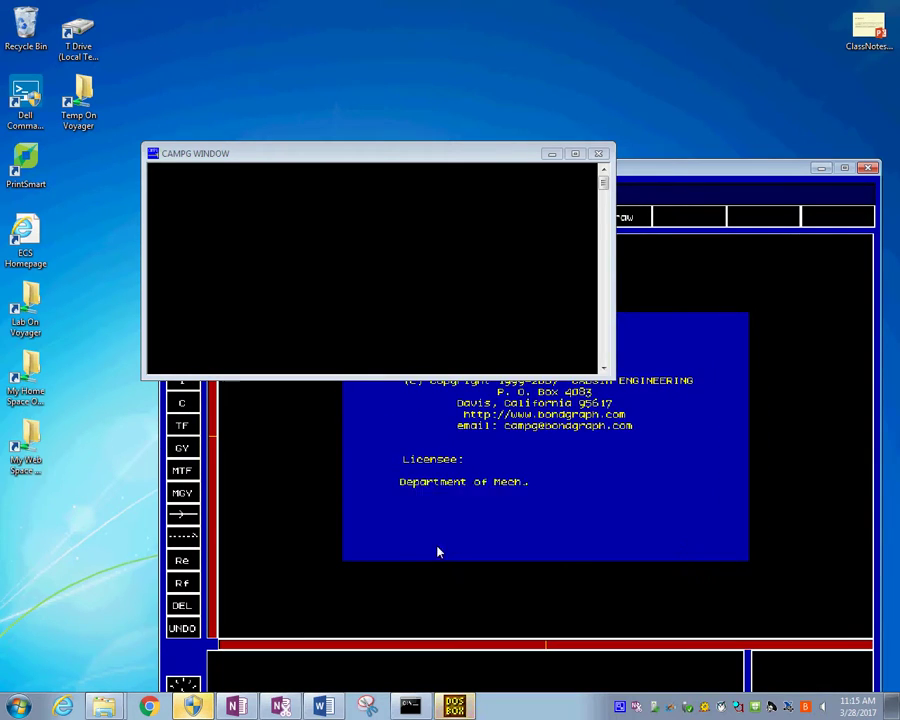
click(273, 524)
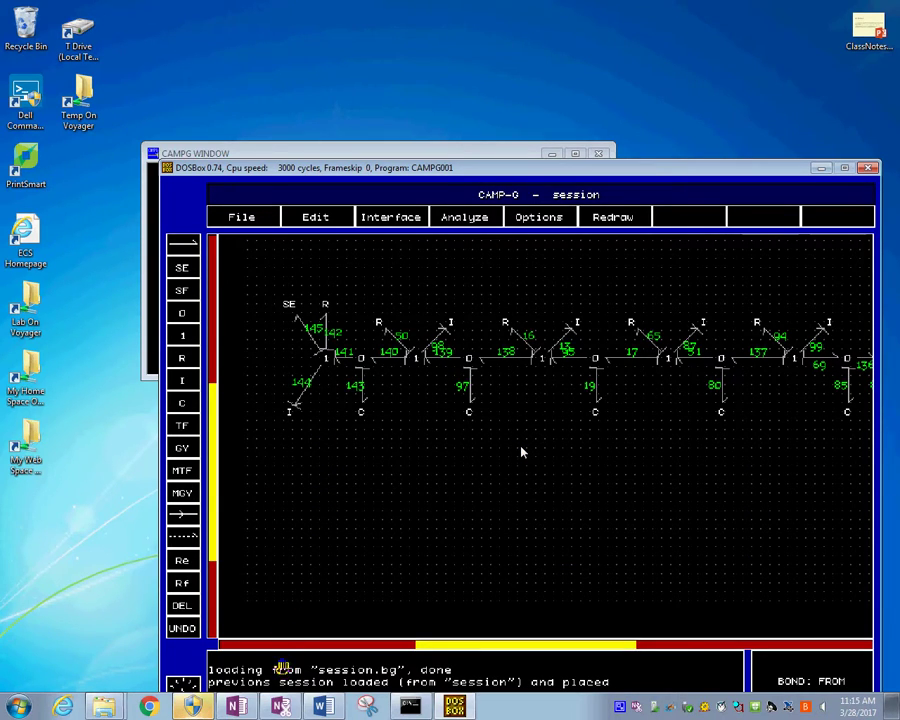
Restore the OneNote page in a smaller window showing the hand-drawn bond graph and arrange it side by side with the CAMP-G window.
key(alt+Tab)
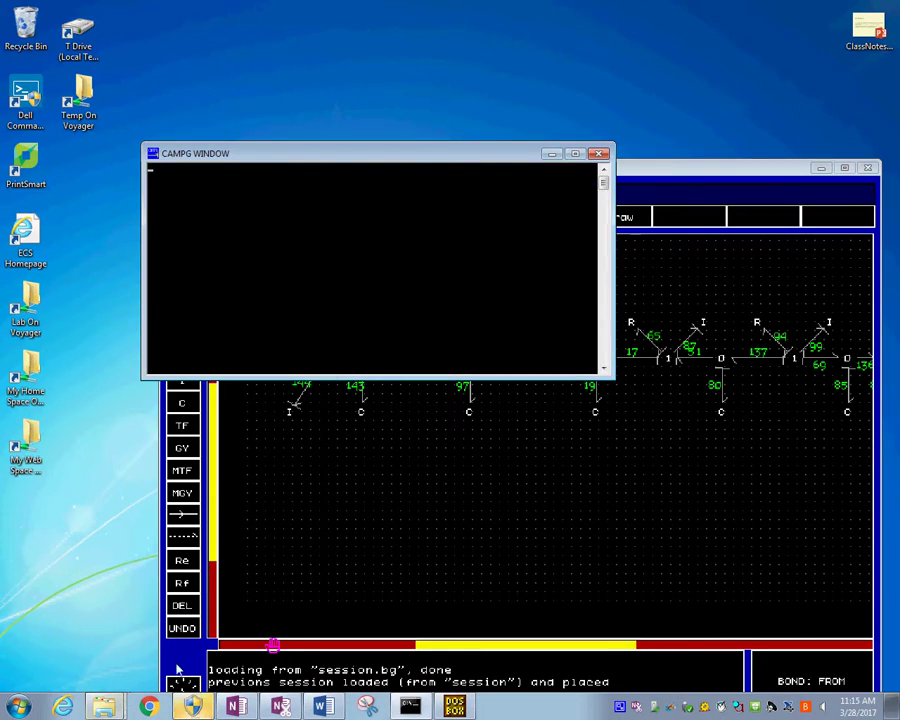
click(236, 706)
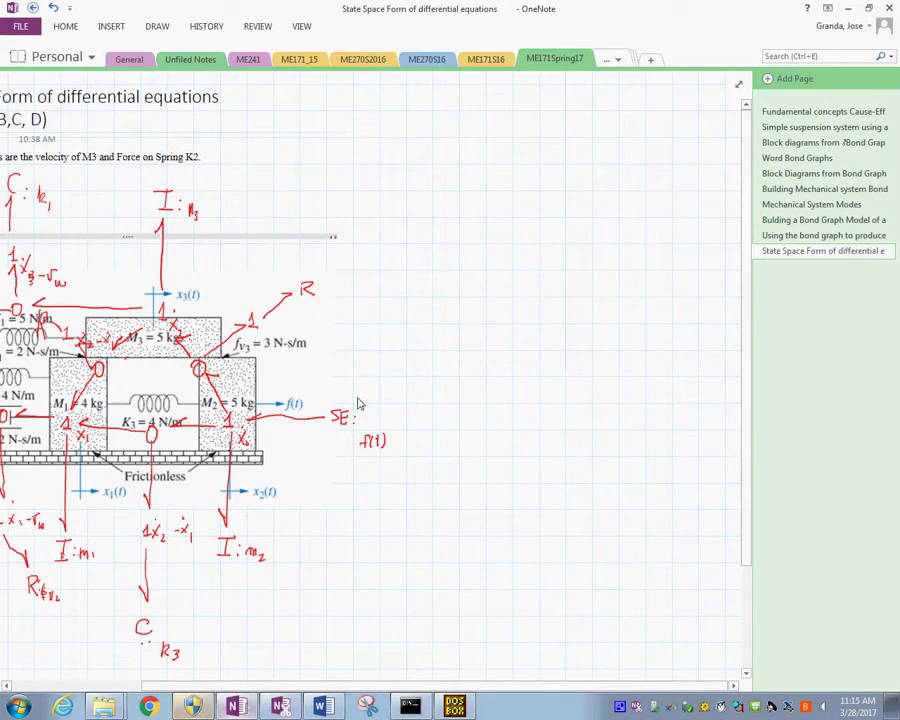
double_click(612, 9)
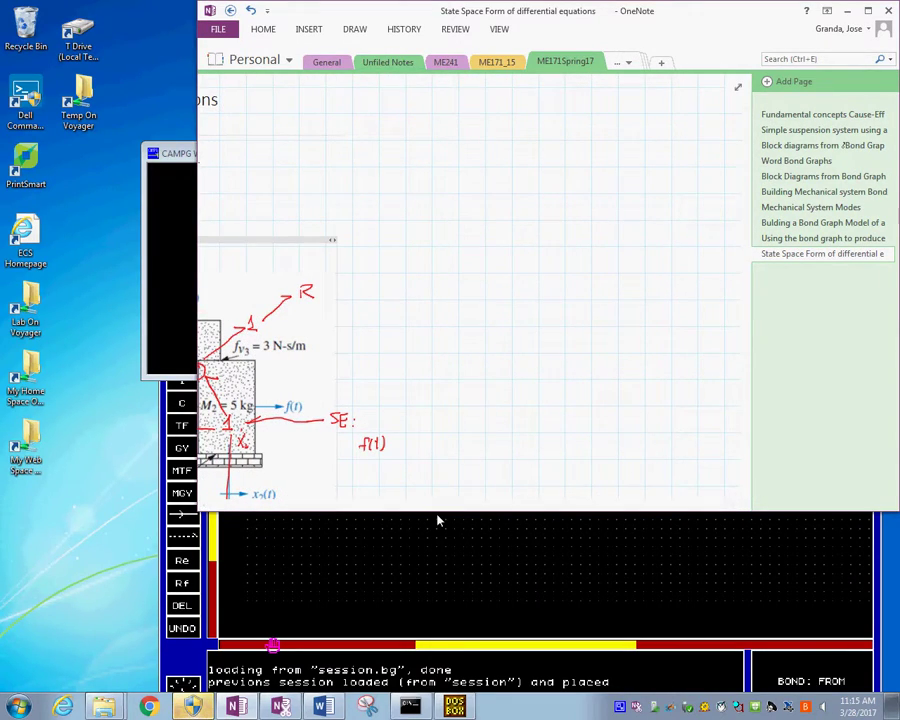
drag(450, 488, 258, 497)
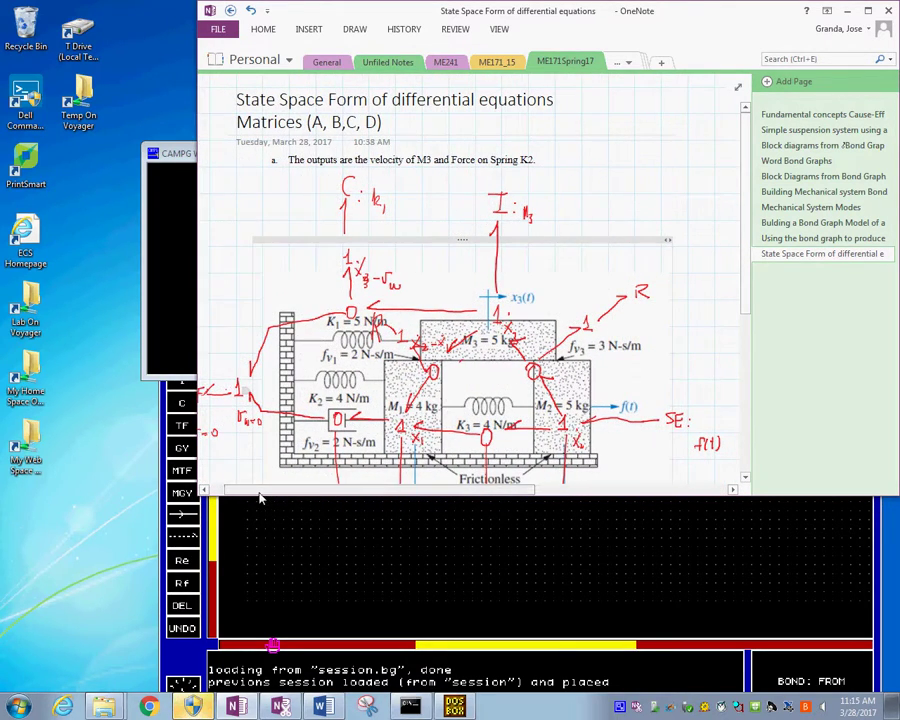
drag(328, 500, 296, 617)
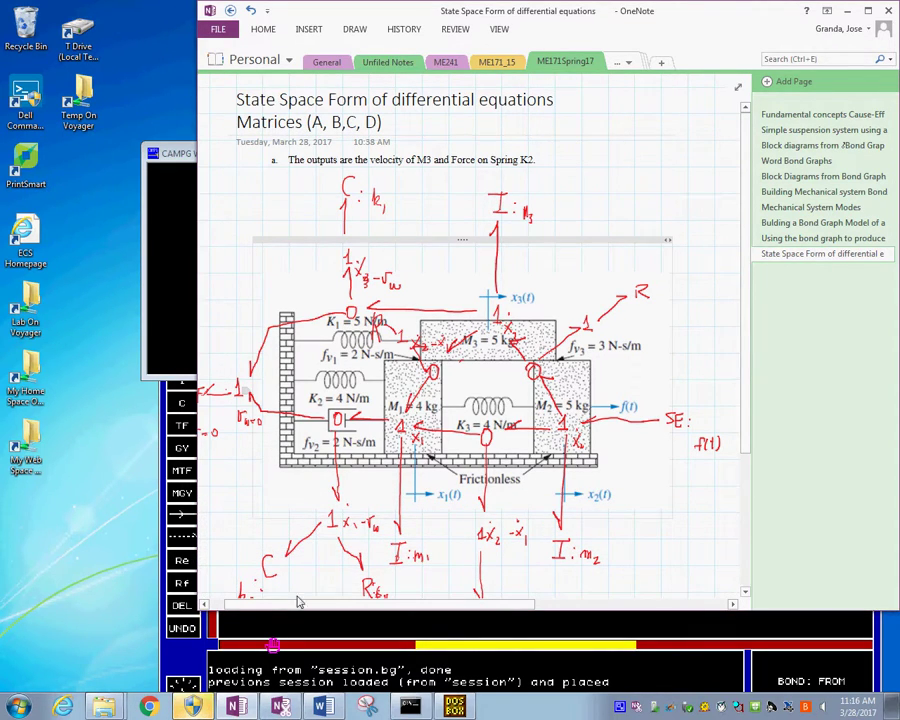
drag(744, 20, 509, 11)
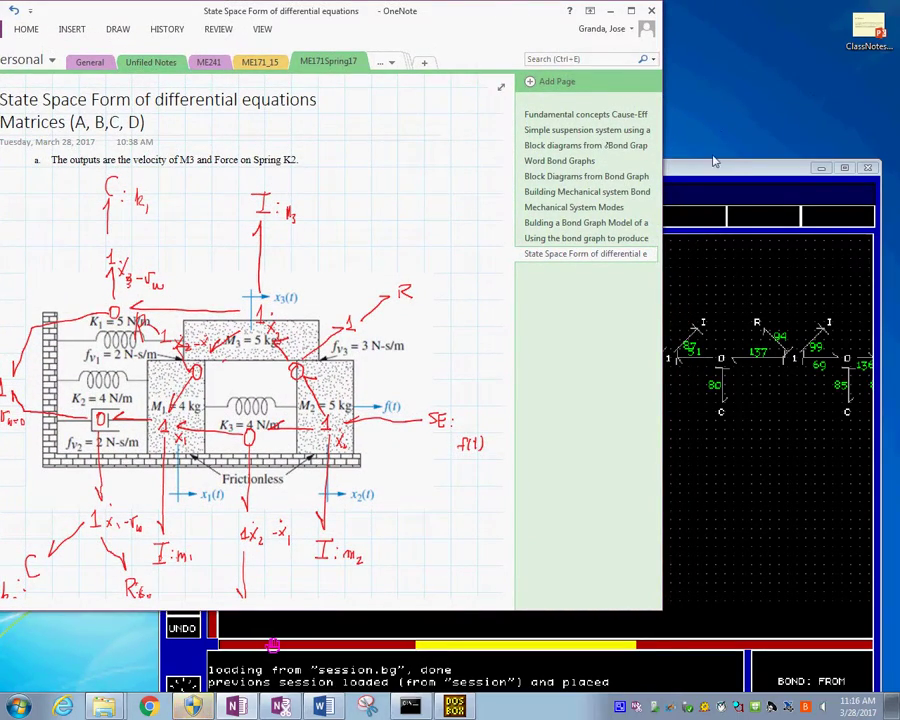
drag(690, 167, 889, 100)
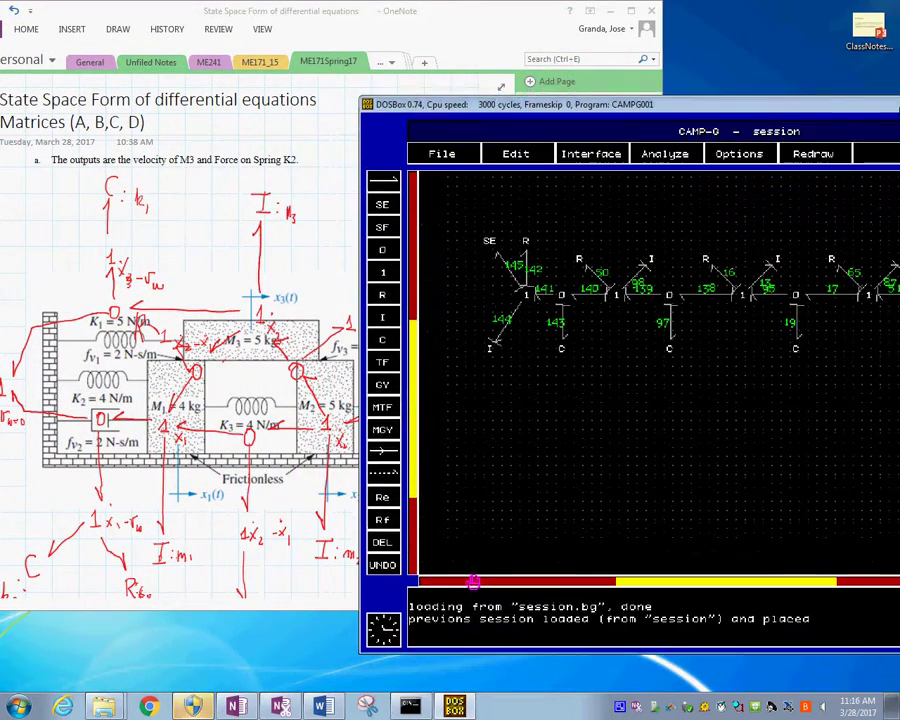
mouse_move(624, 110)
mouse_down()
mouse_move(680, 102)
mouse_move(690, 112)
mouse_move(720, 97)
mouse_up()
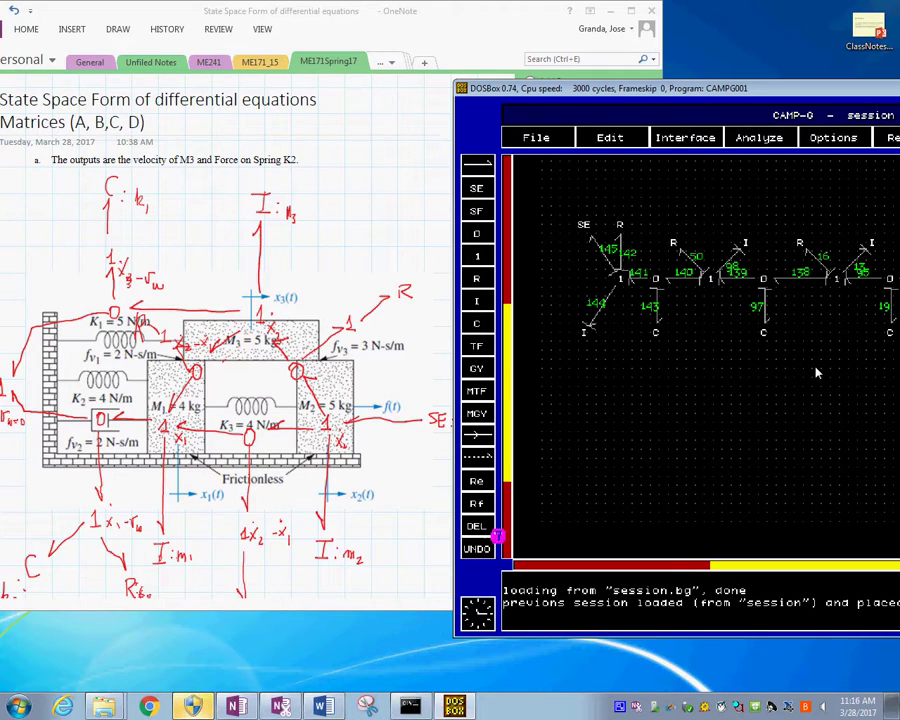
Start a new empty bond graph model in CAMP-G and shift its window slightly beside the notes.
key(alt+f)
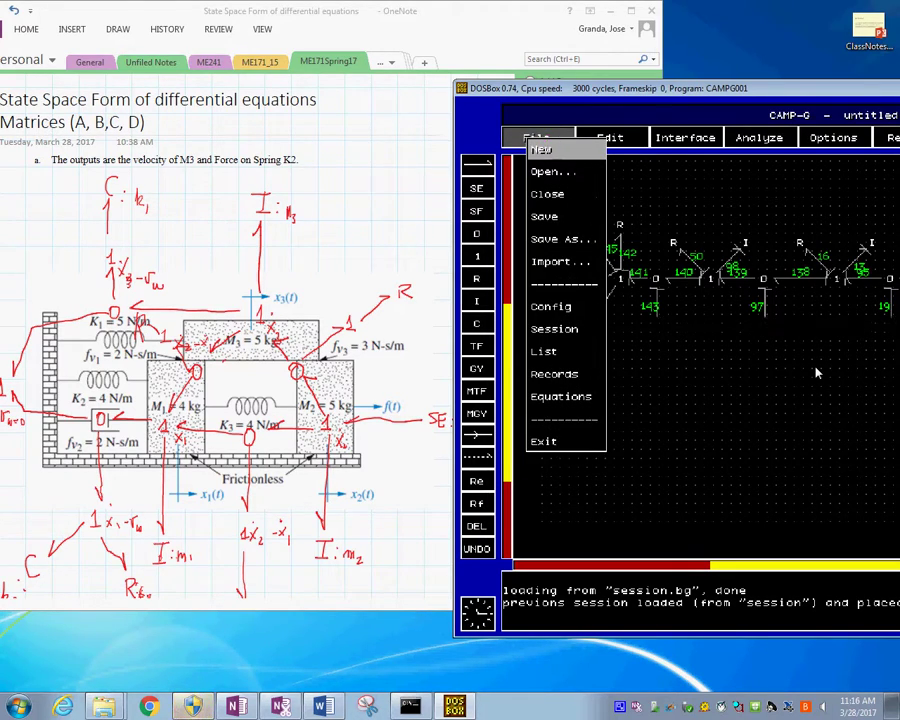
key(Return)
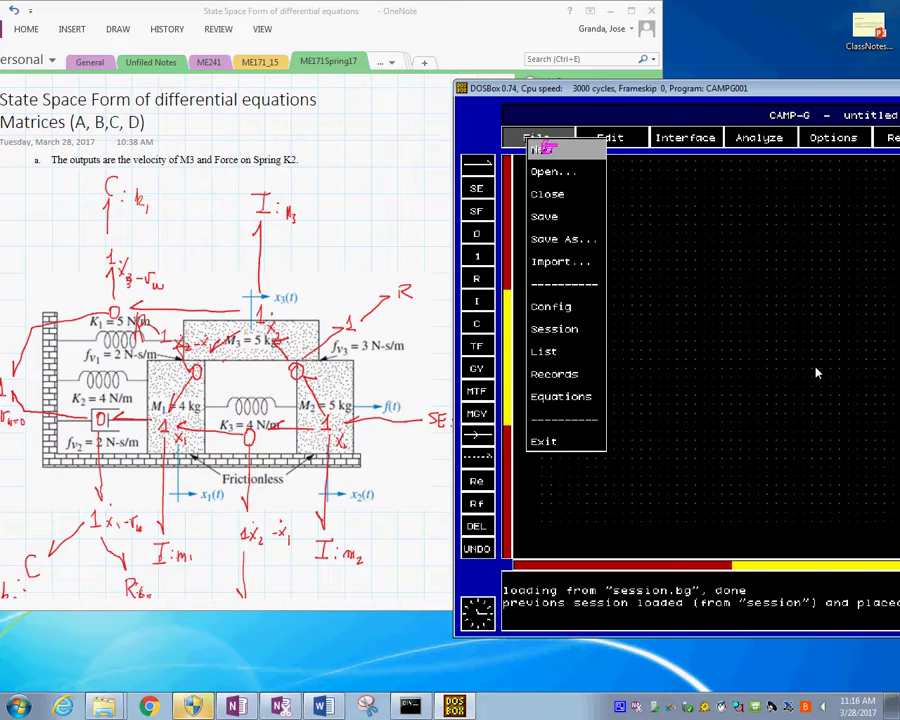
click(540, 148)
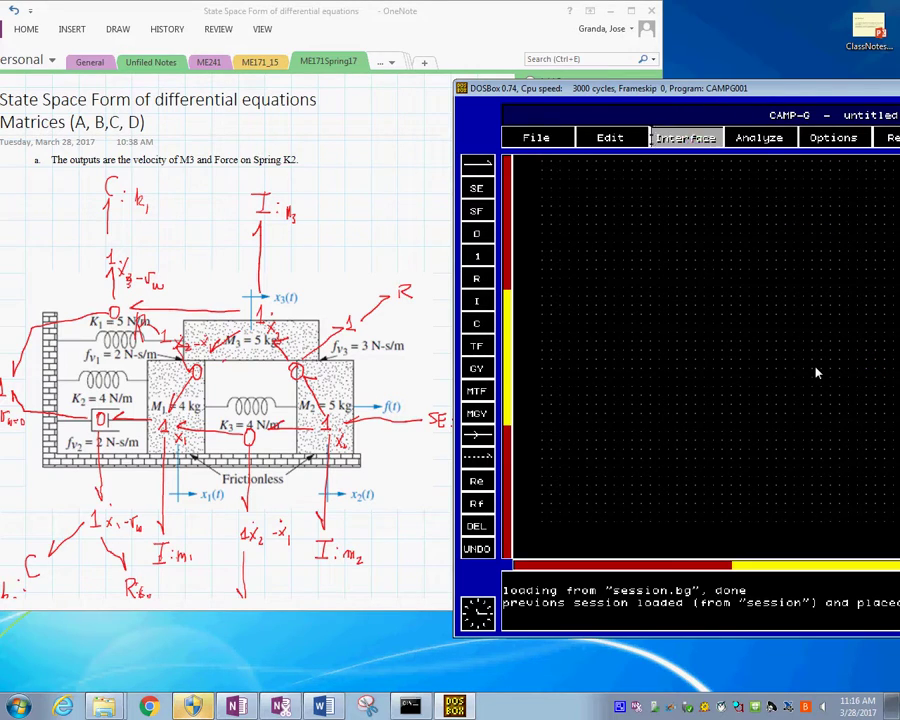
key(alt+Tab)
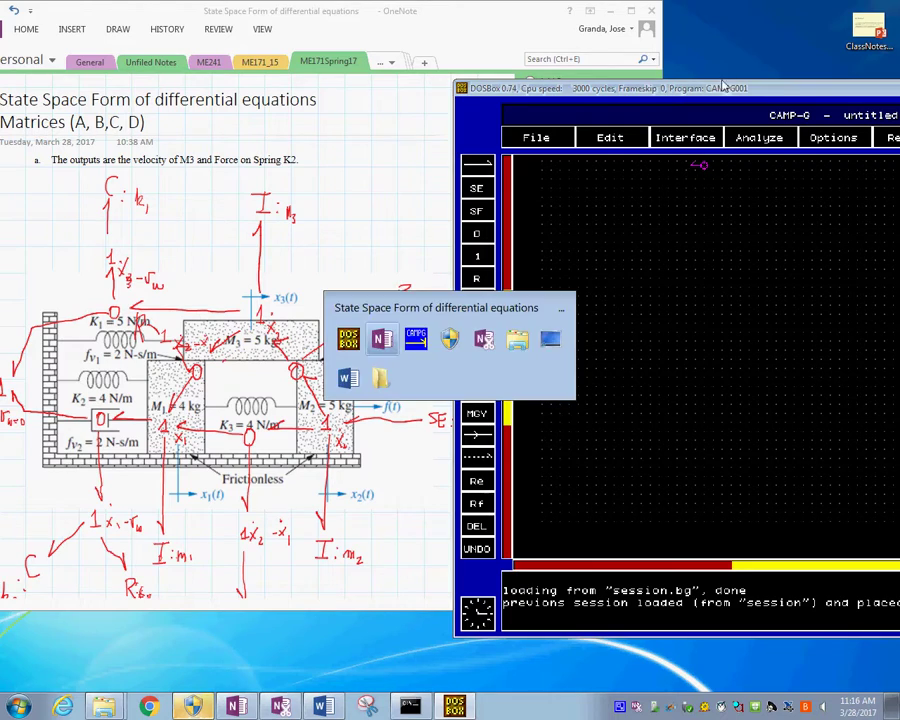
mouse_move(729, 88)
mouse_down()
mouse_move(690, 74)
mouse_move(734, 84)
mouse_move(724, 84)
mouse_up()
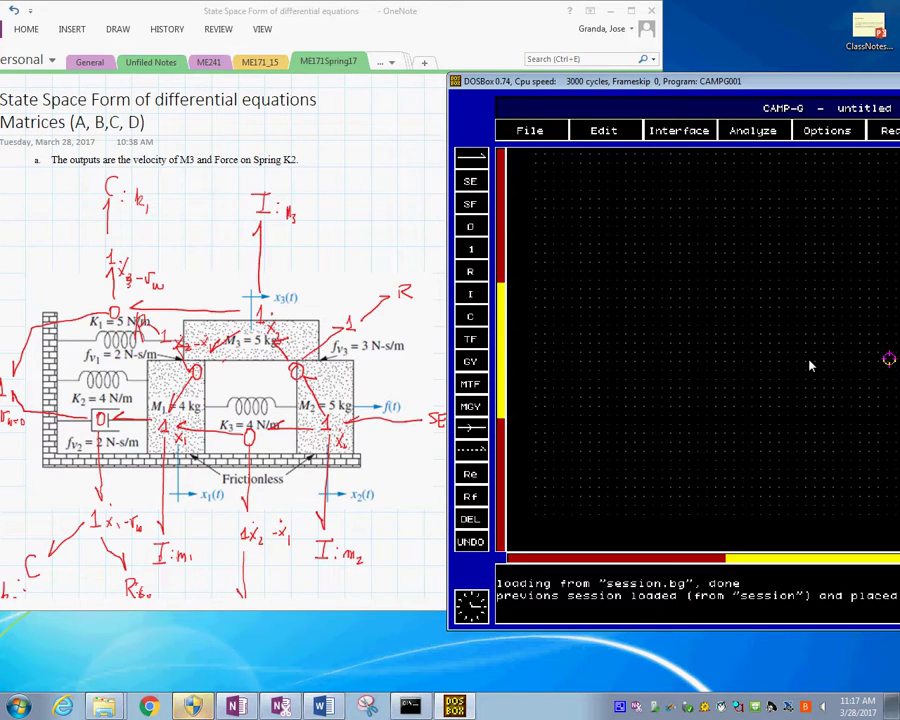
Place an SE source near the grid's right edge with a 1 junction beside it, and bond SE to the 1 junction.
click(885, 357)
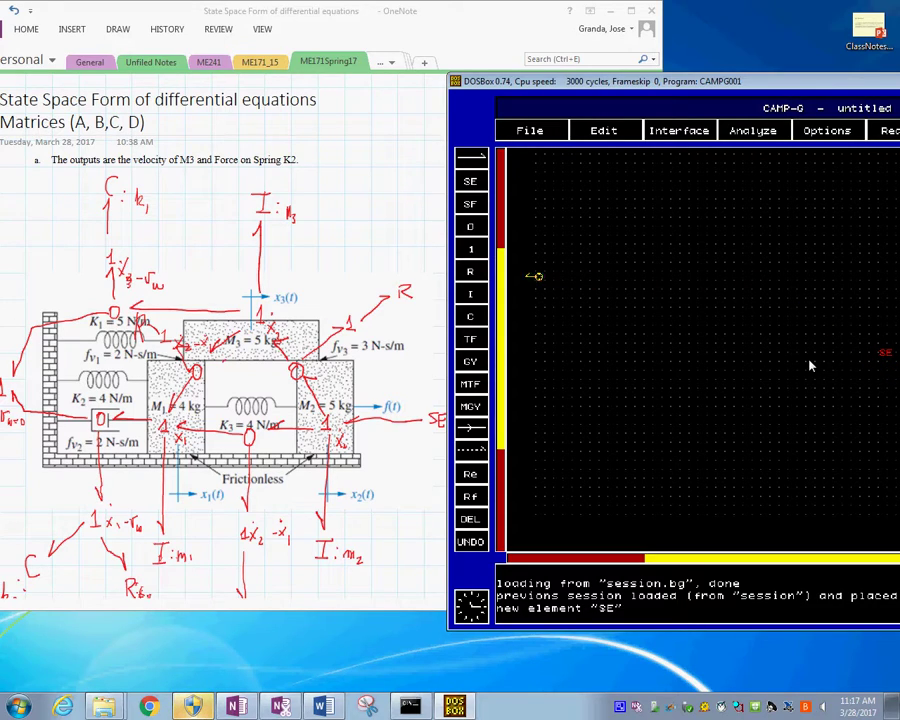
click(470, 250)
click(840, 348)
click(878, 352)
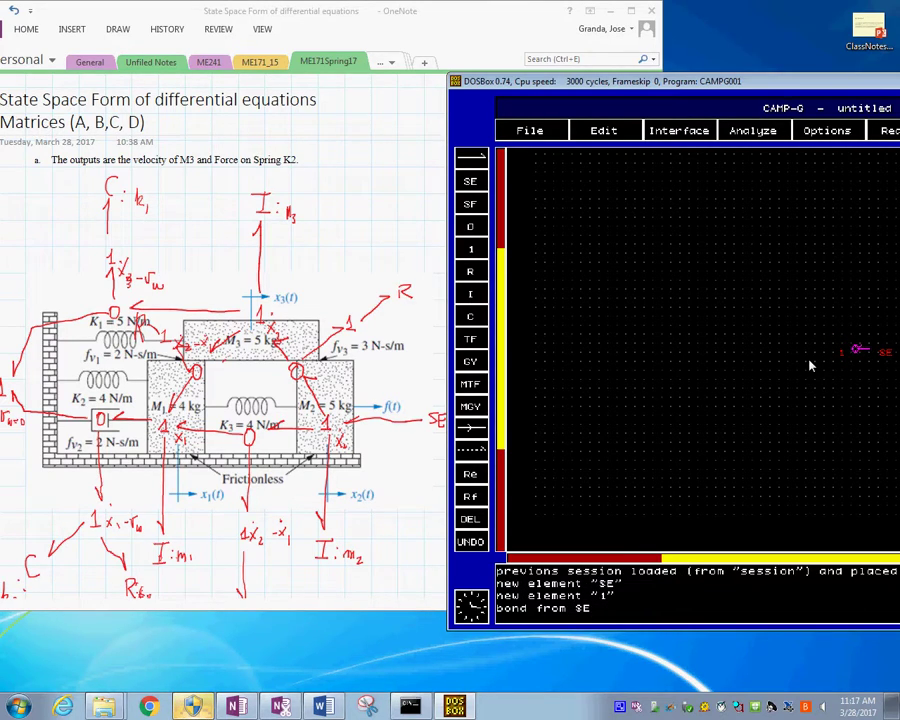
click(845, 354)
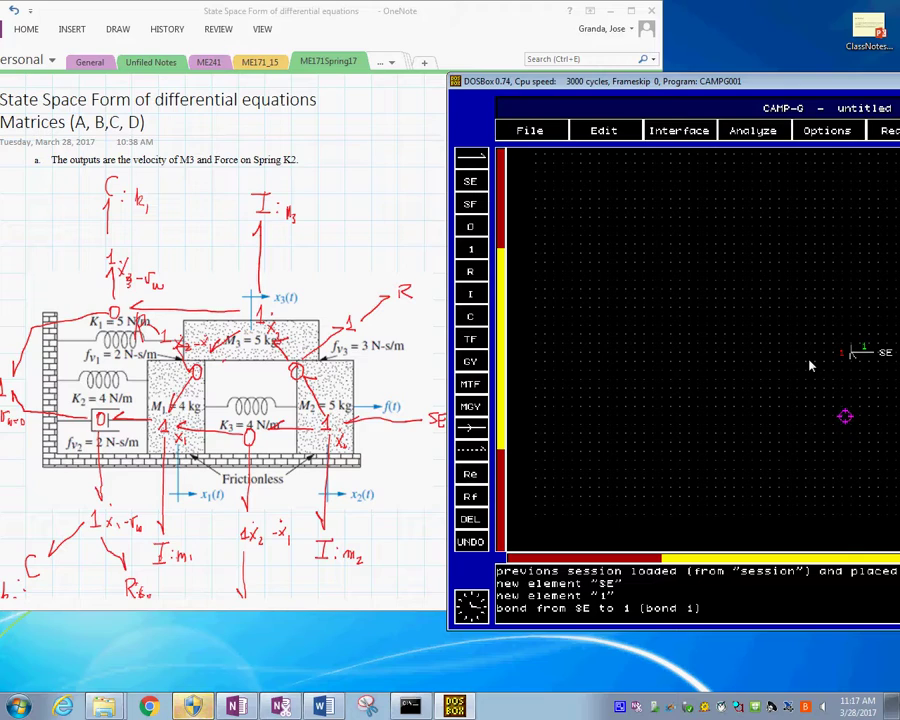
Place an I element below the 1 junction and bond the junction to it.
click(845, 415)
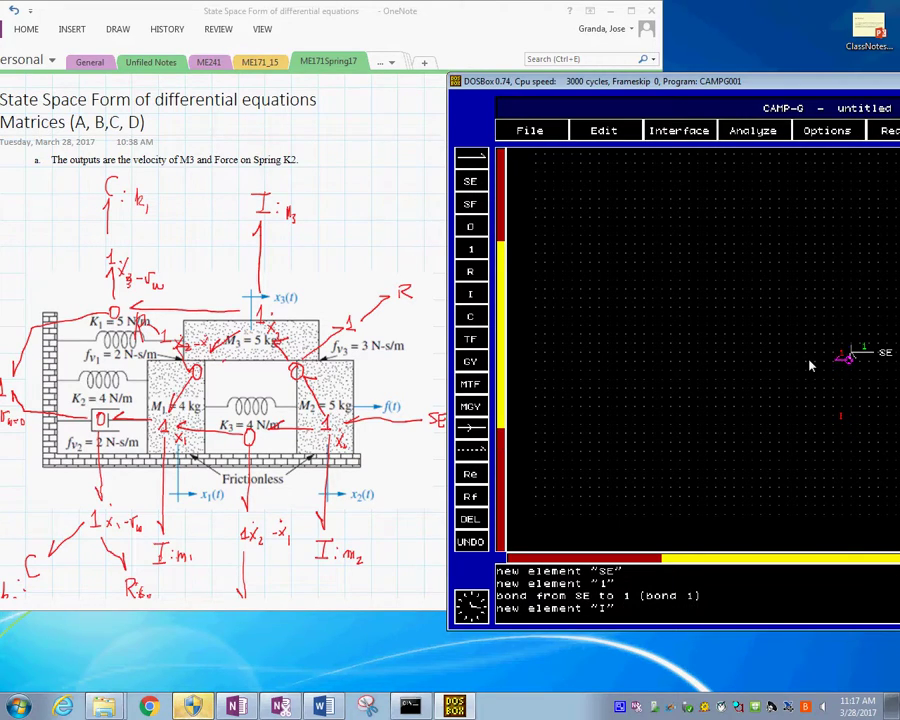
click(845, 355)
click(843, 417)
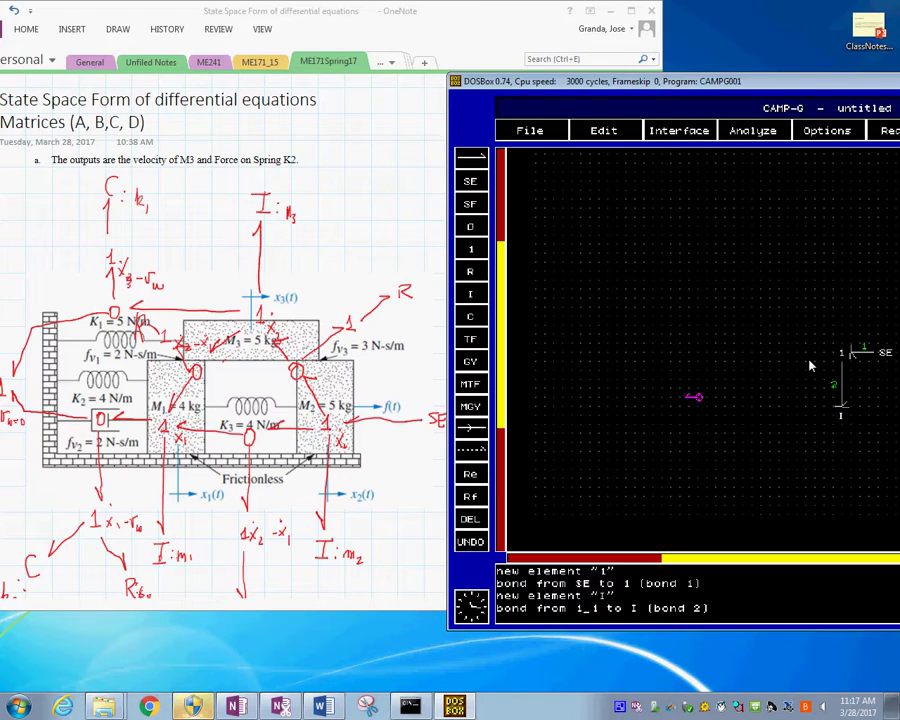
Place a 0 junction diagonally up and left of the 1 junction and bond the 1 junction to it.
click(465, 315)
click(819, 313)
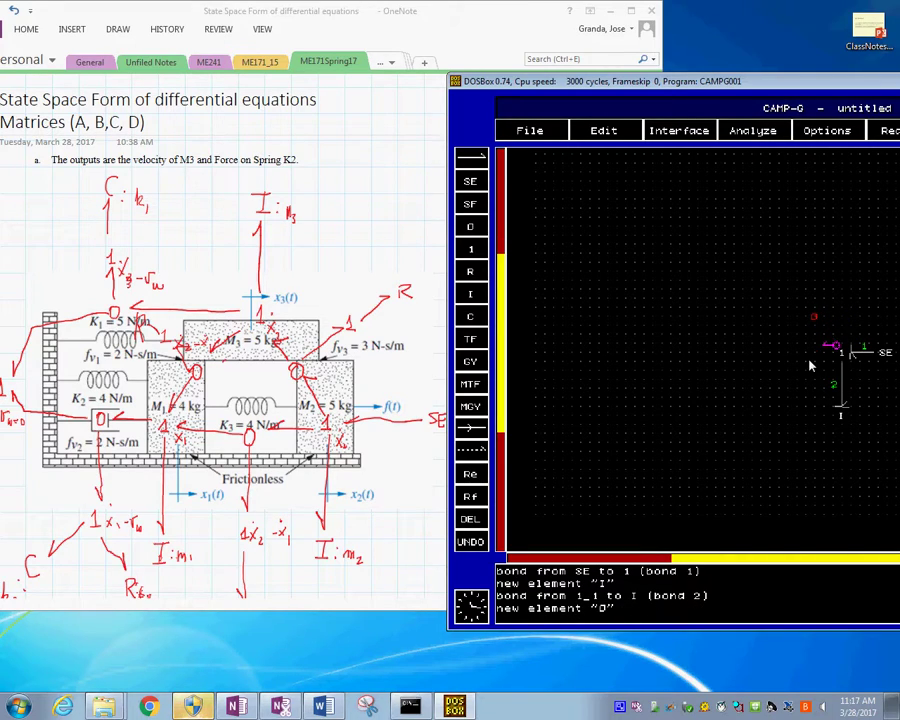
click(842, 351)
click(815, 319)
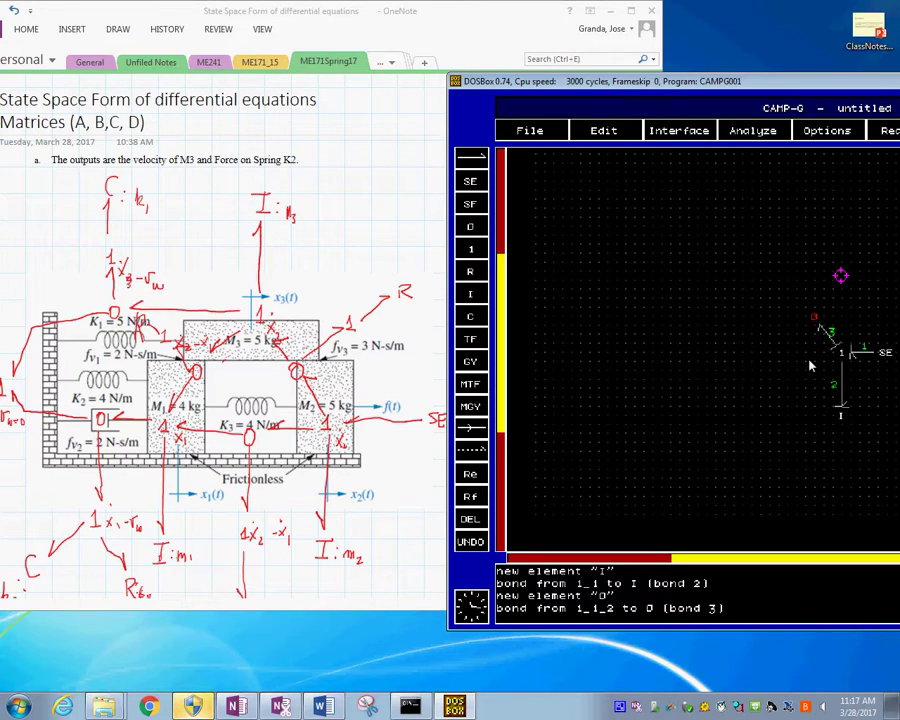
Place an R element diagonally up and right of the 0 junction and bond the 0 junction to it.
click(840, 280)
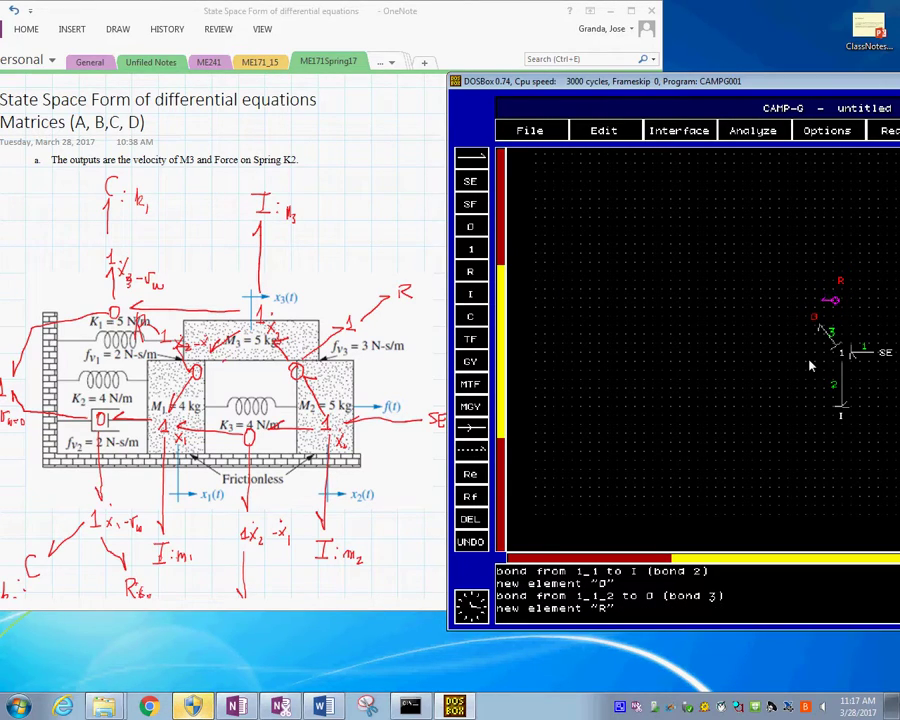
click(818, 316)
click(840, 280)
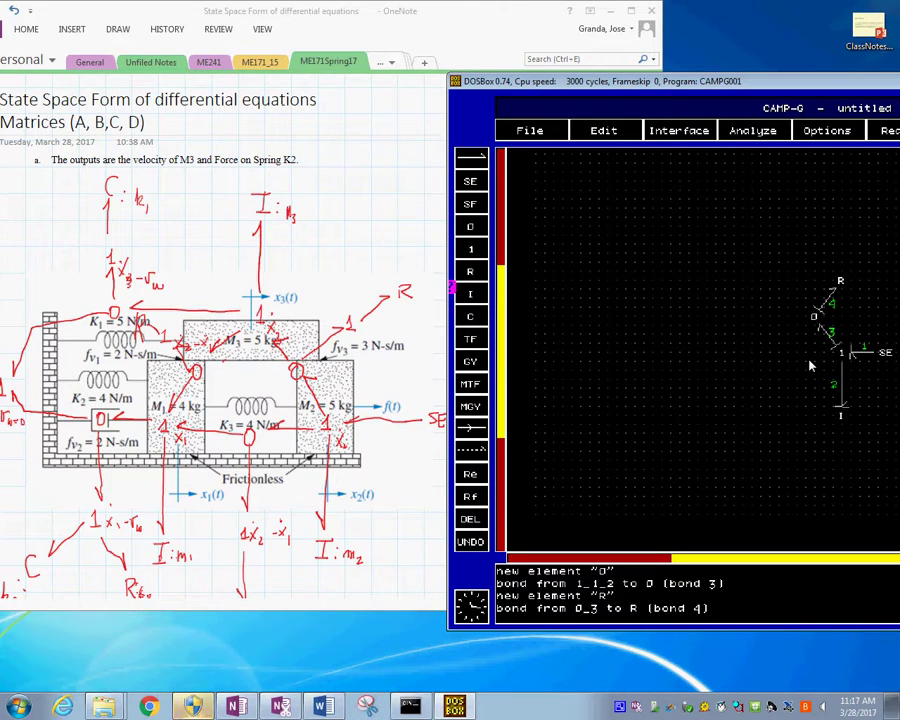
Place a 1 junction up-left of the 0 junction and an I element above it, bonding 0 to 1 and 1 to I.
click(402, 322)
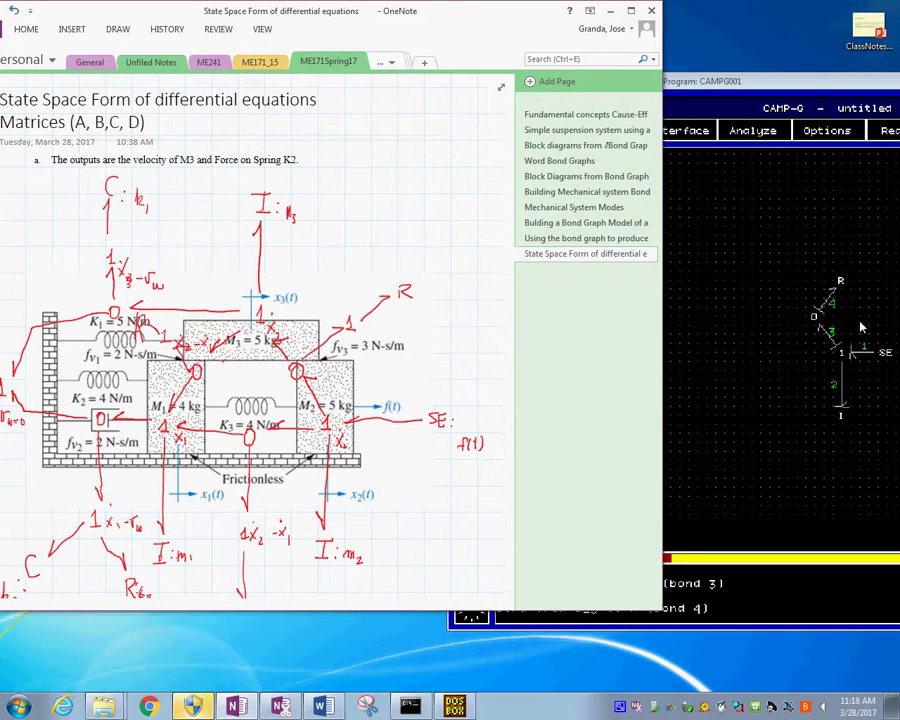
click(698, 291)
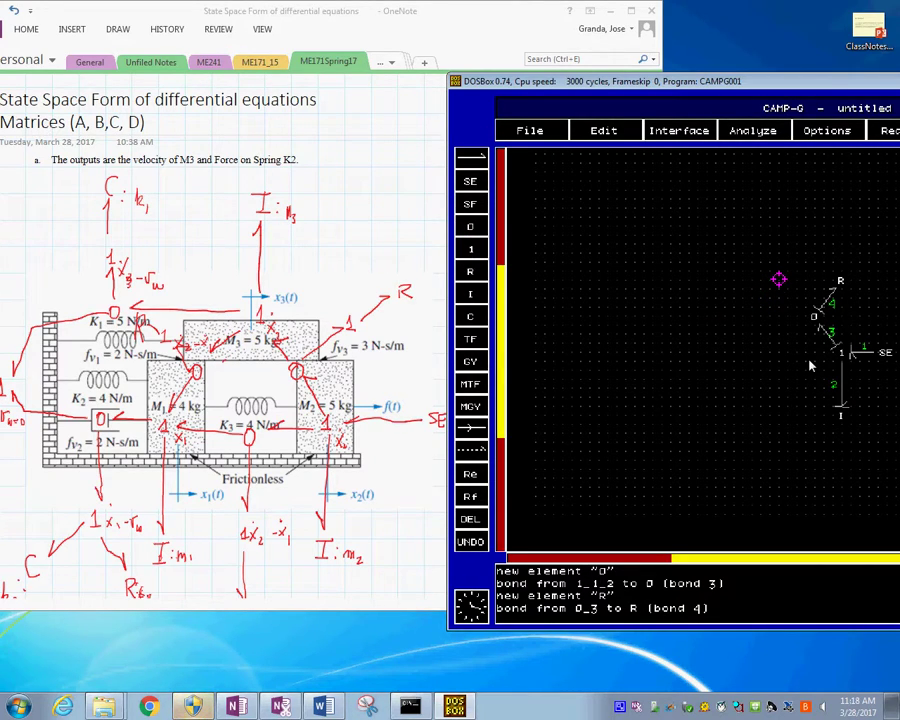
click(779, 279)
click(814, 316)
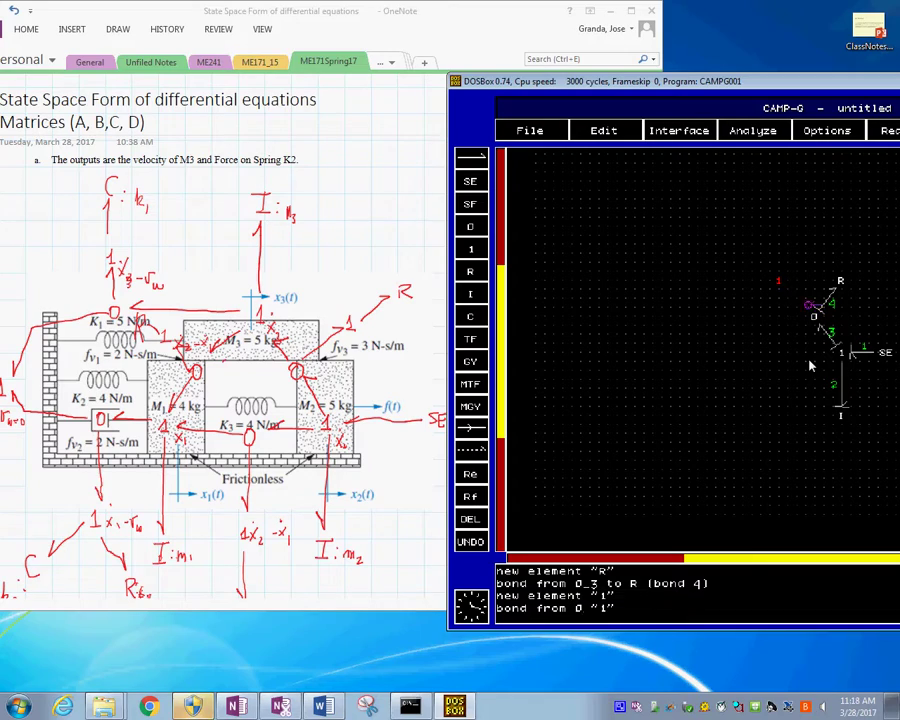
click(779, 285)
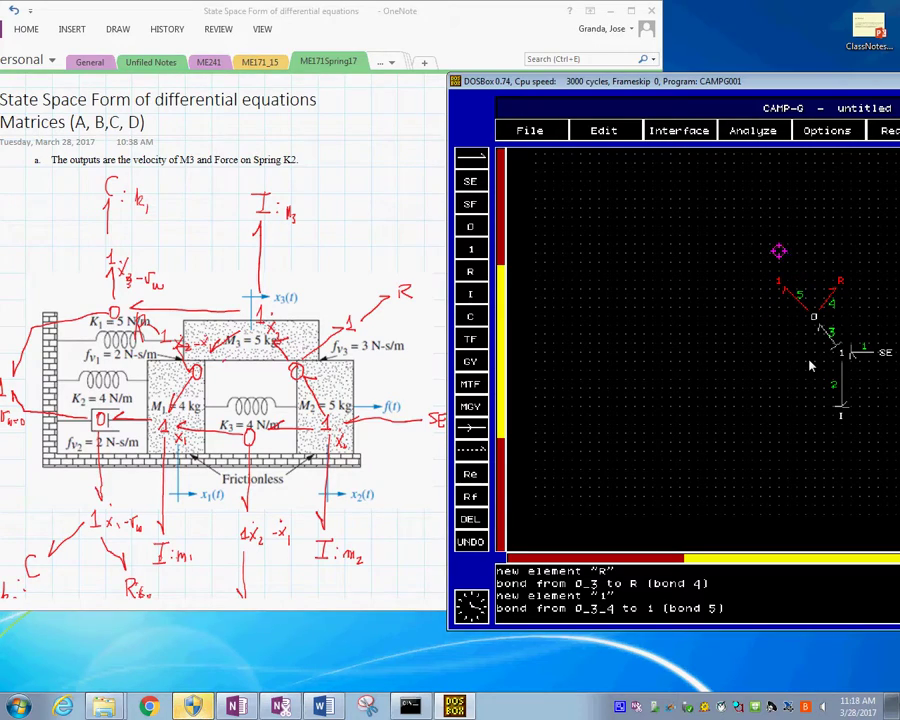
click(777, 218)
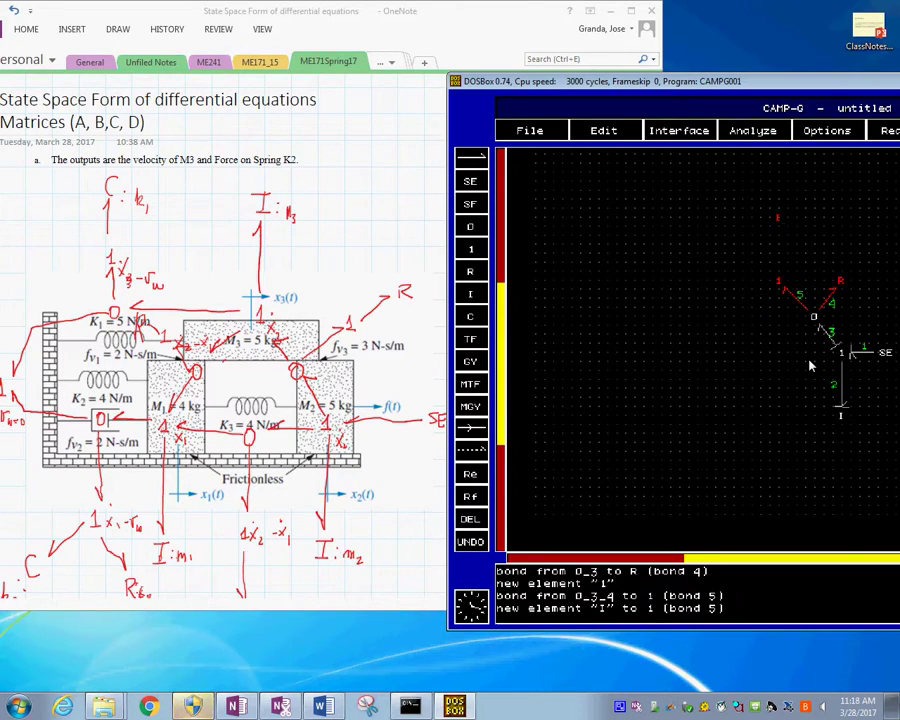
click(777, 218)
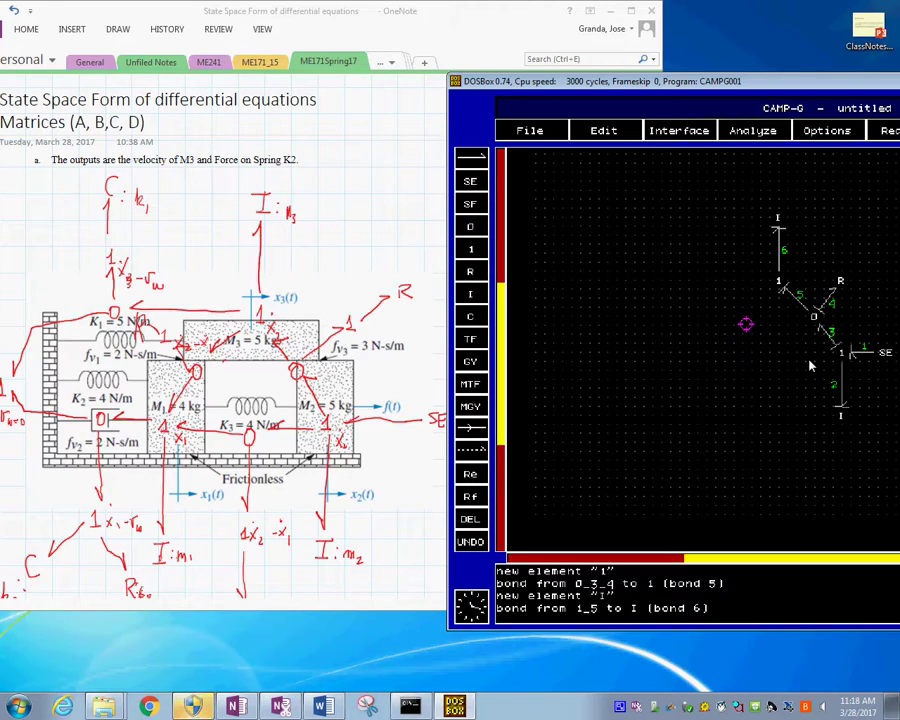
Place a 0 junction diagonally down and left of the upper 1 junction and bond the 1 junction to it.
click(745, 324)
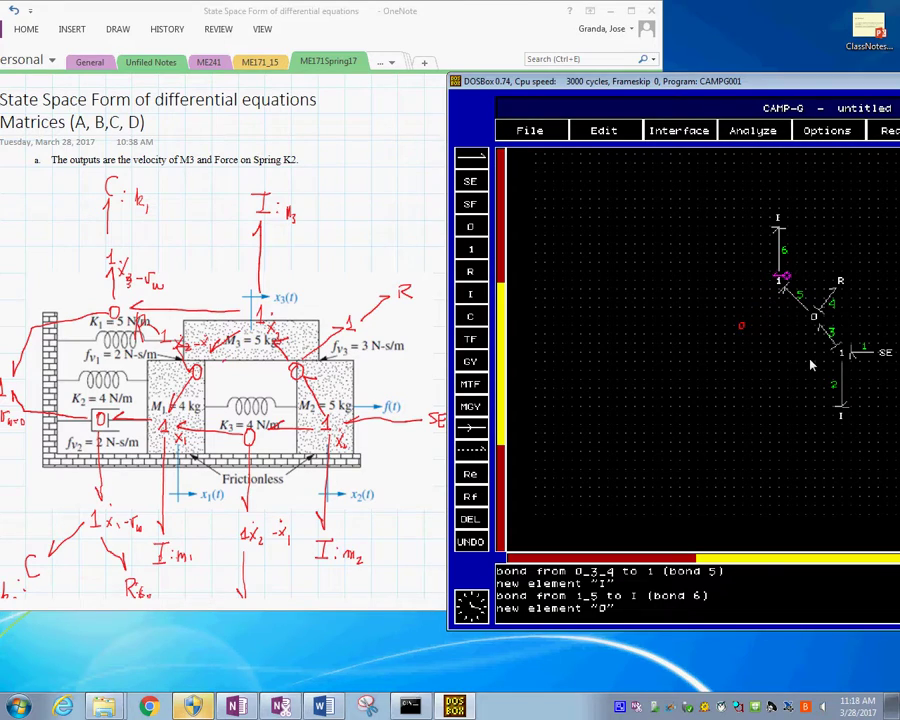
click(785, 272)
click(742, 326)
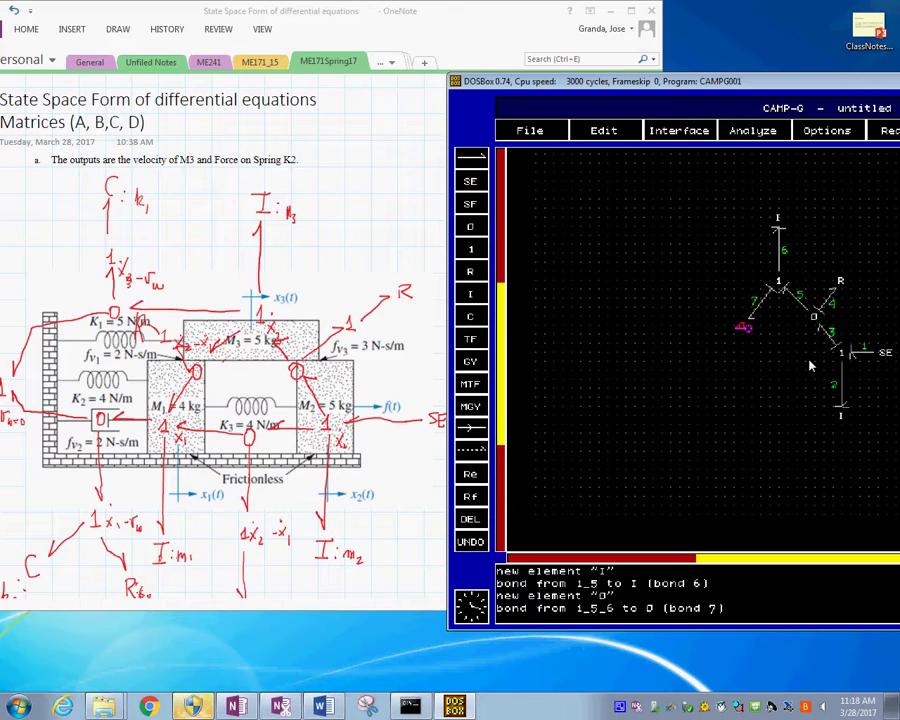
Place a 1 junction diagonally down and left of the new 0 junction and bond the 1 junction to the 0 junction.
click(718, 354)
click(695, 362)
click(600, 365)
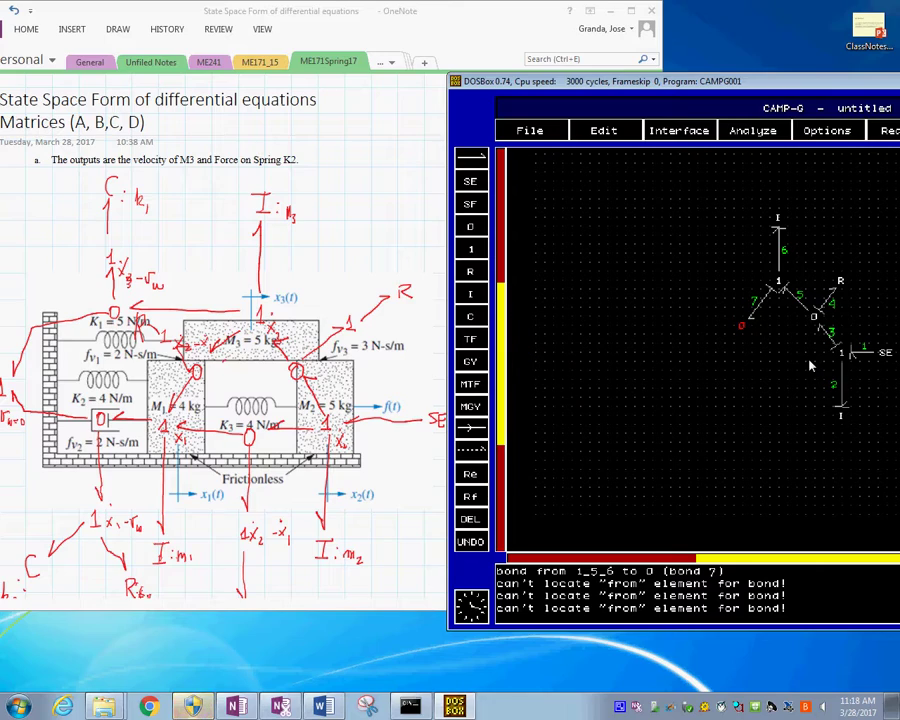
click(471, 315)
click(710, 359)
click(710, 359)
double_click(703, 358)
click(678, 367)
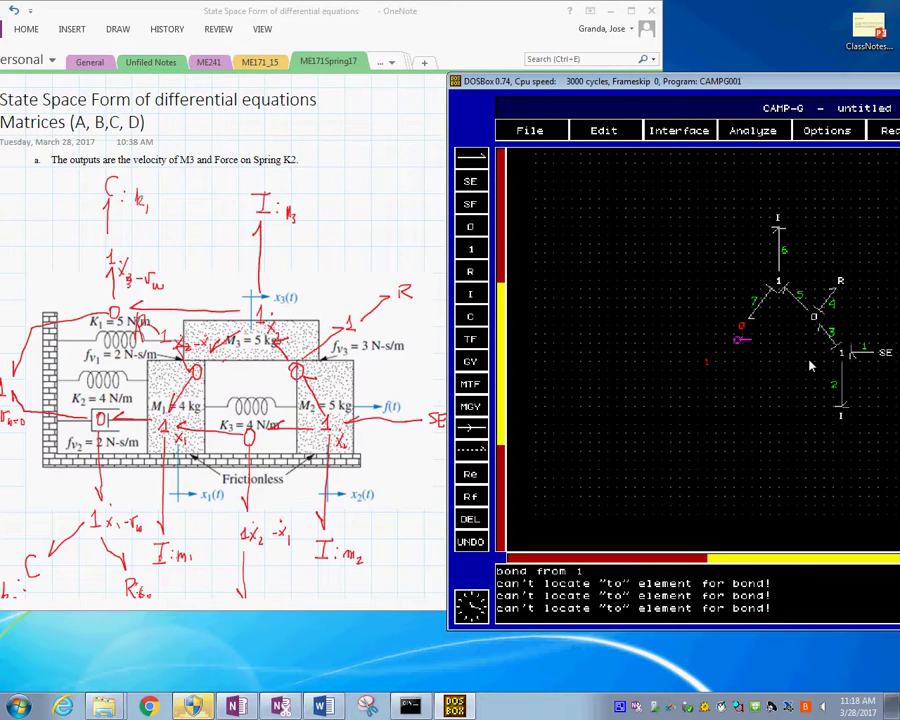
click(741, 323)
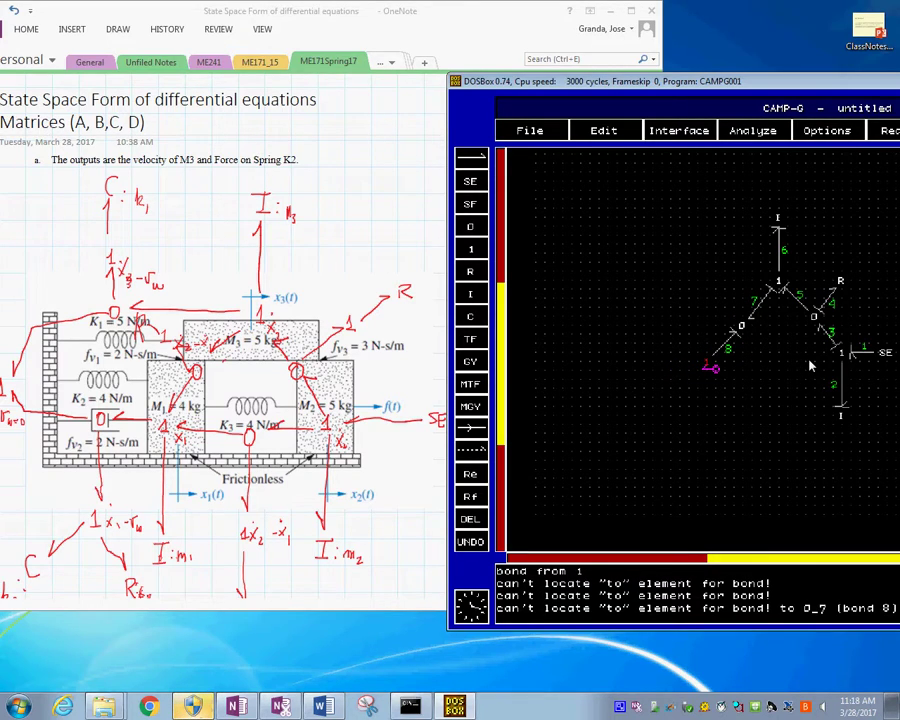
Undo the bond from the lower-left 1 junction and bond the 0 junction to that 1 junction instead.
click(471, 541)
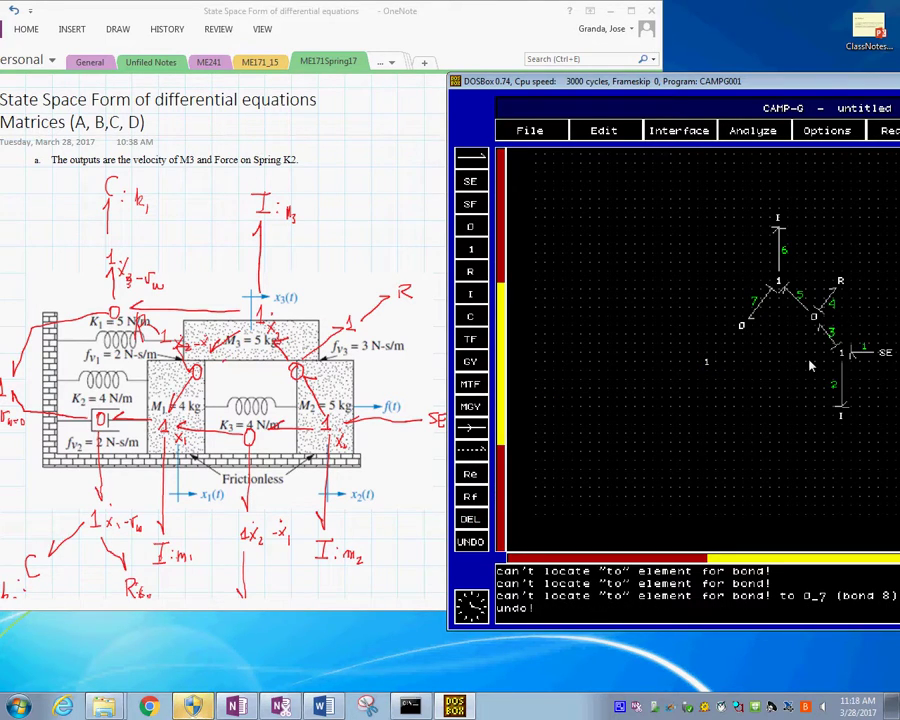
click(744, 326)
click(707, 361)
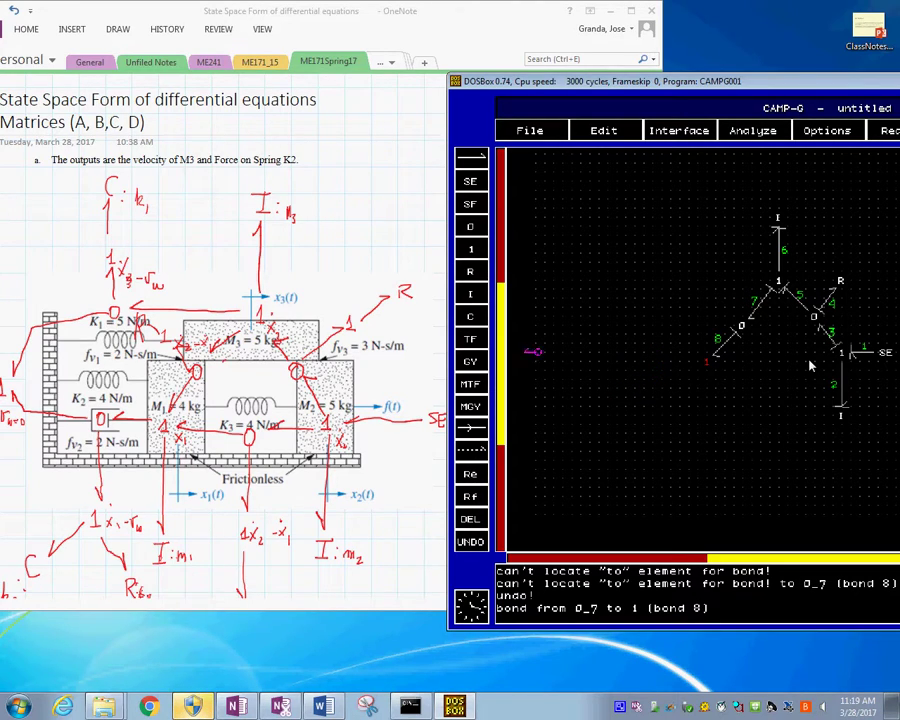
Place a 0 junction between the two lower 1 junctions, bonding the right 1 junction to it and it to the left 1 junction.
click(463, 252)
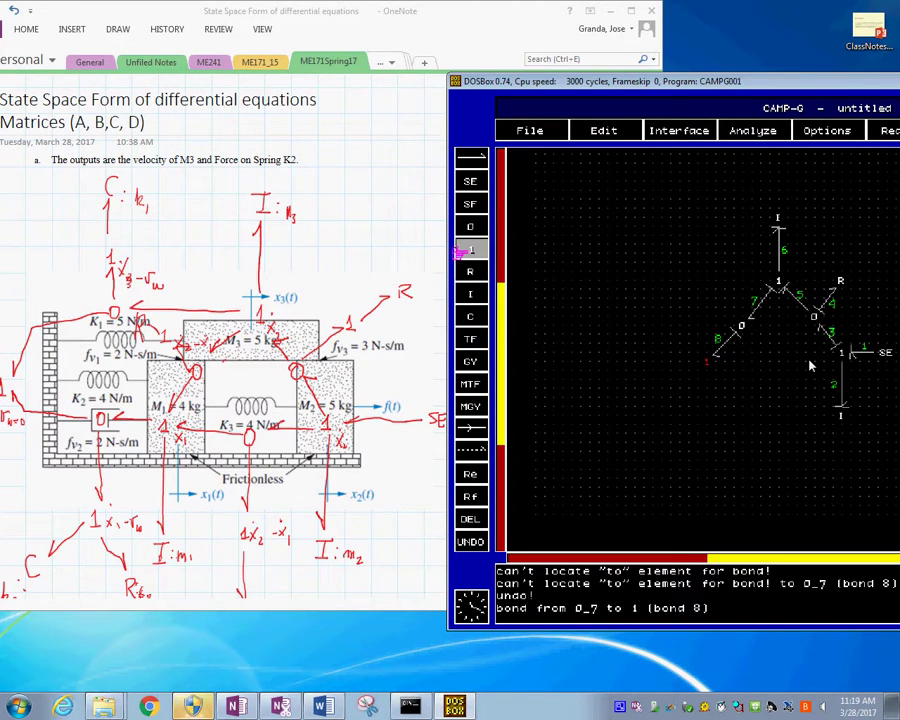
click(466, 227)
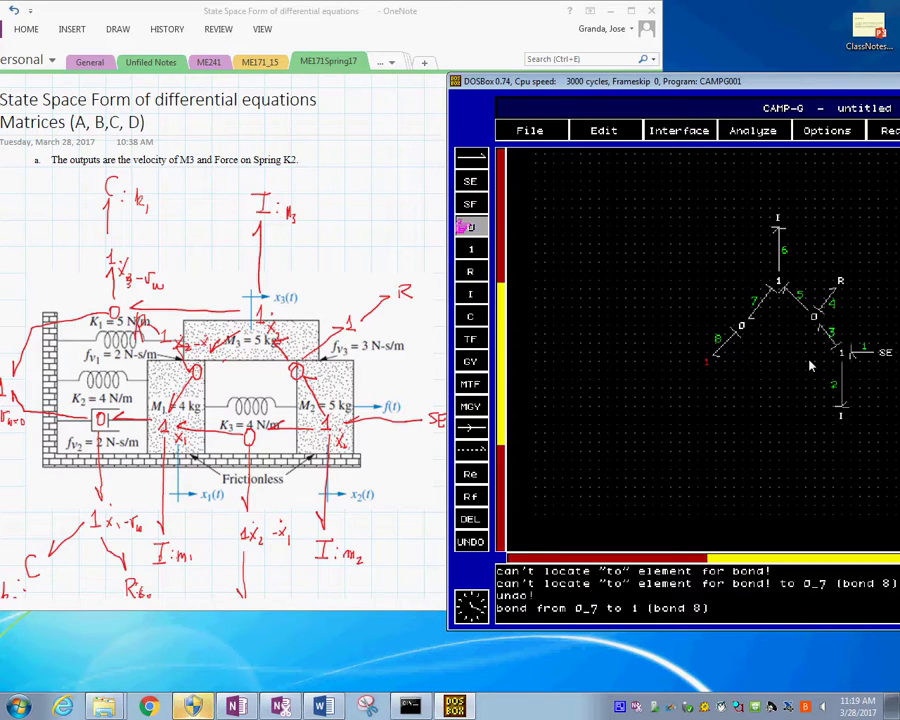
click(460, 294)
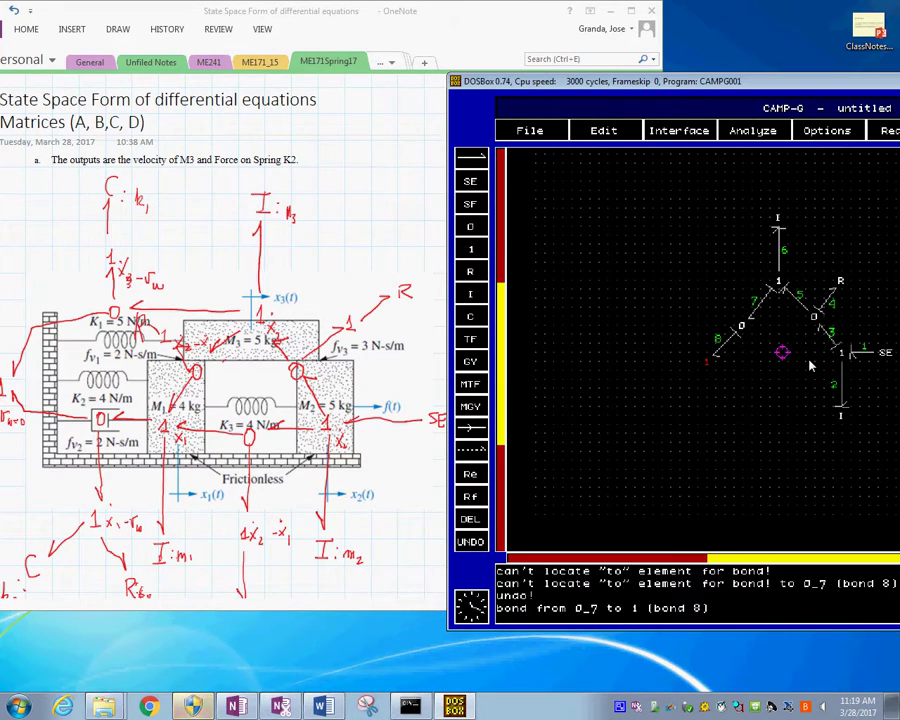
key(0)
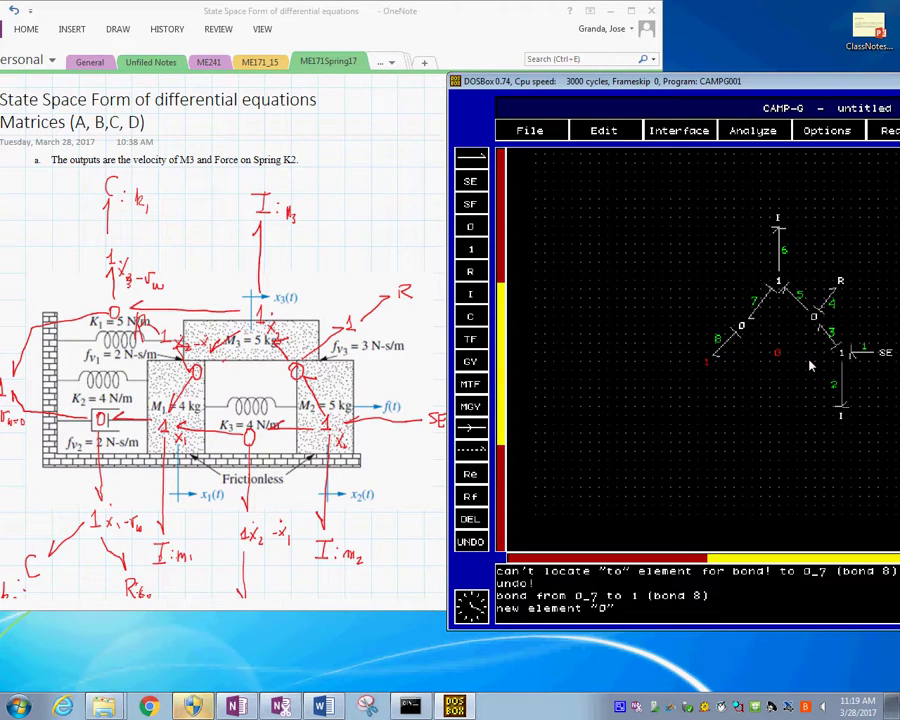
click(838, 353)
click(777, 352)
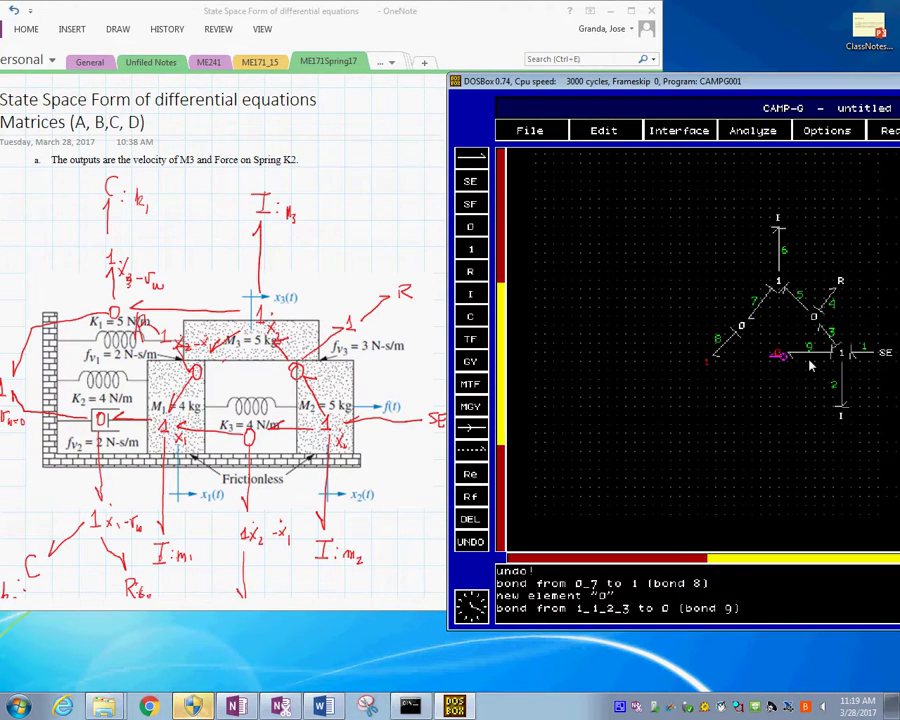
click(768, 350)
click(707, 364)
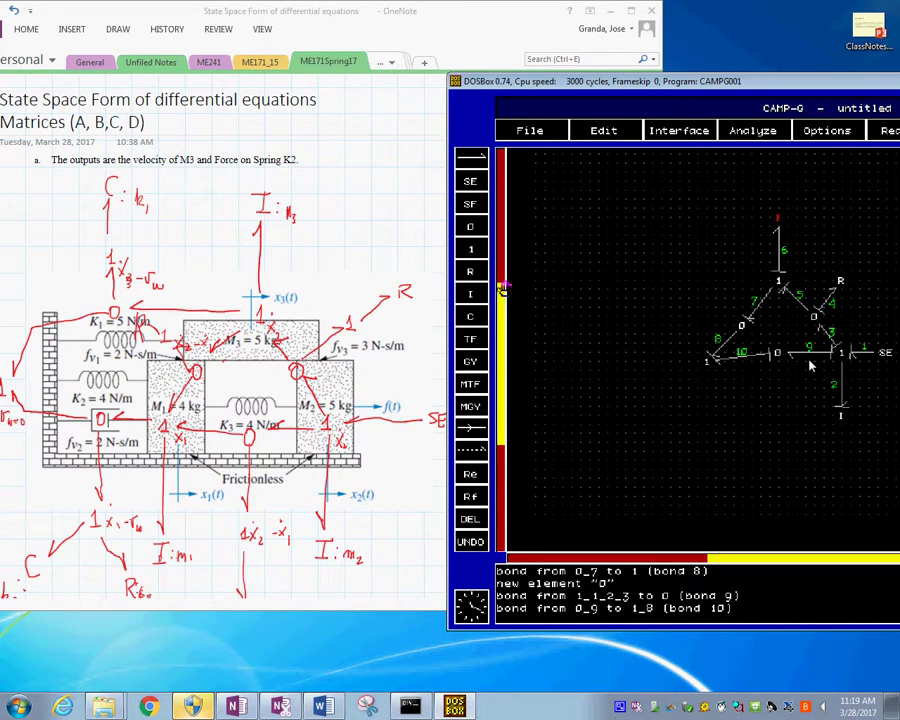
Place a C element below the middle 0 junction and bond the 0 junction to it.
click(466, 292)
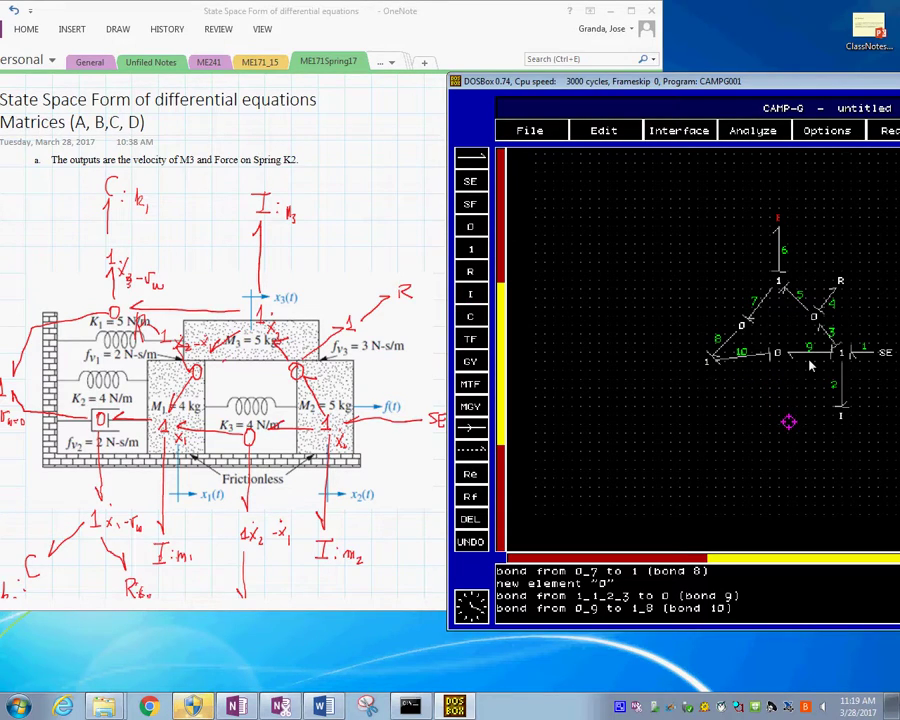
click(777, 424)
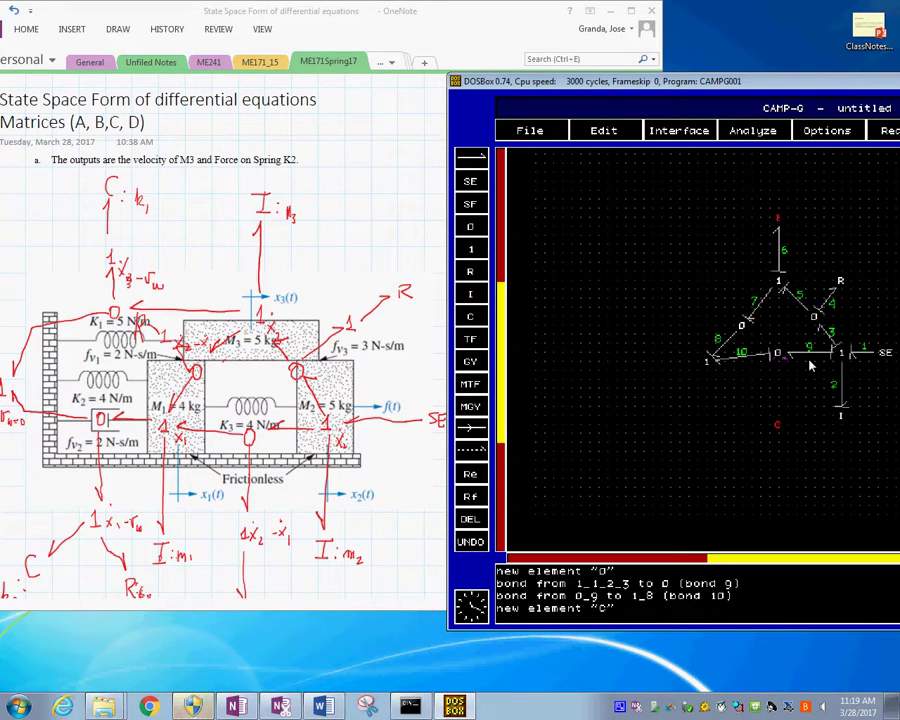
click(777, 350)
click(778, 424)
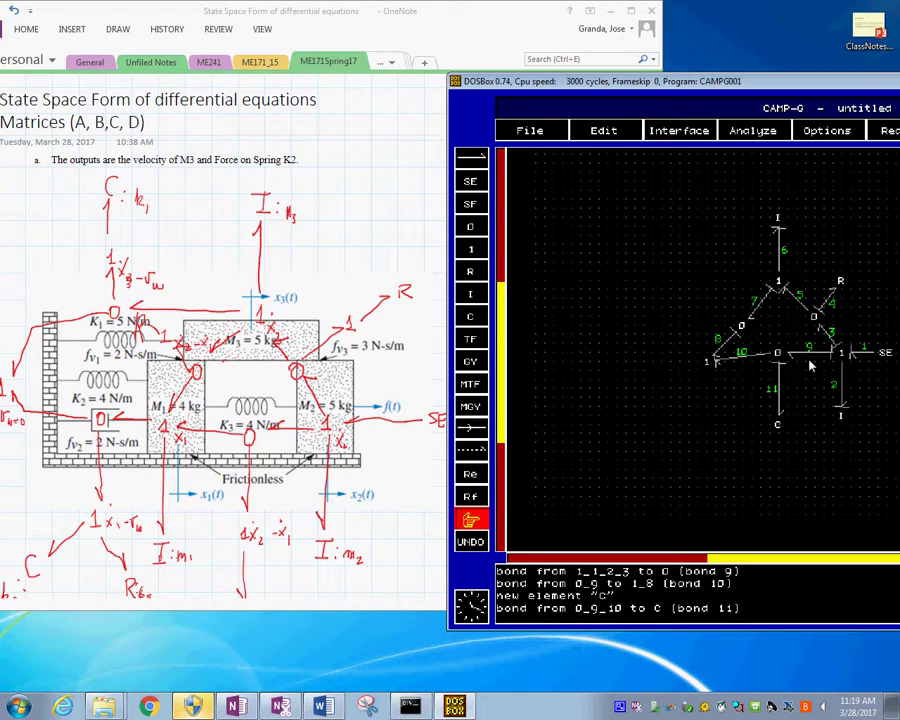
Place a 0 junction to the left of the lower-left 1 junction and bond the 1 junction to it.
click(456, 519)
key(alt+Tab)
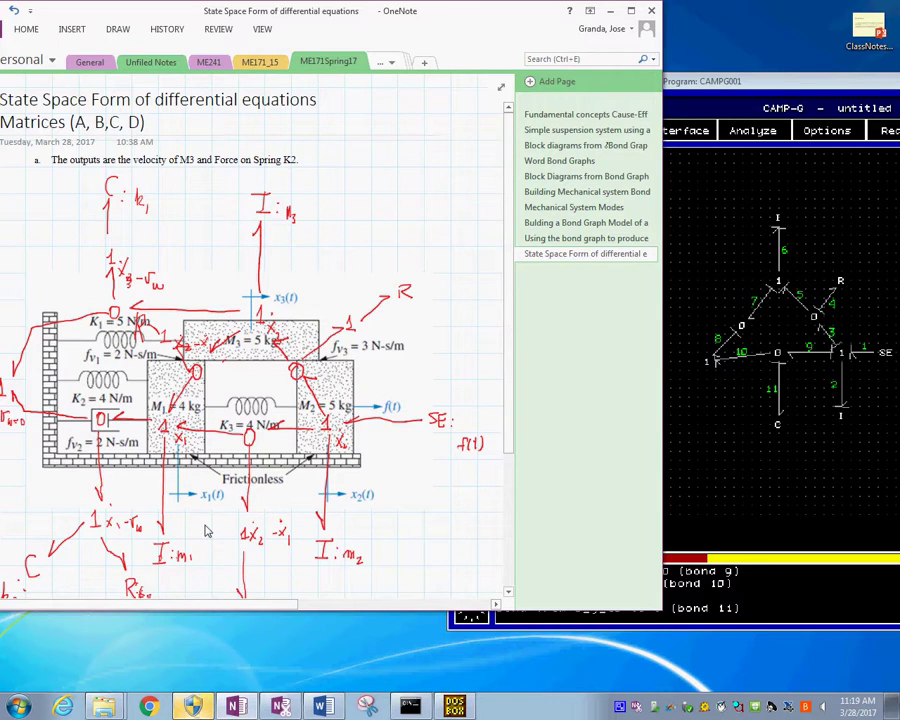
click(724, 430)
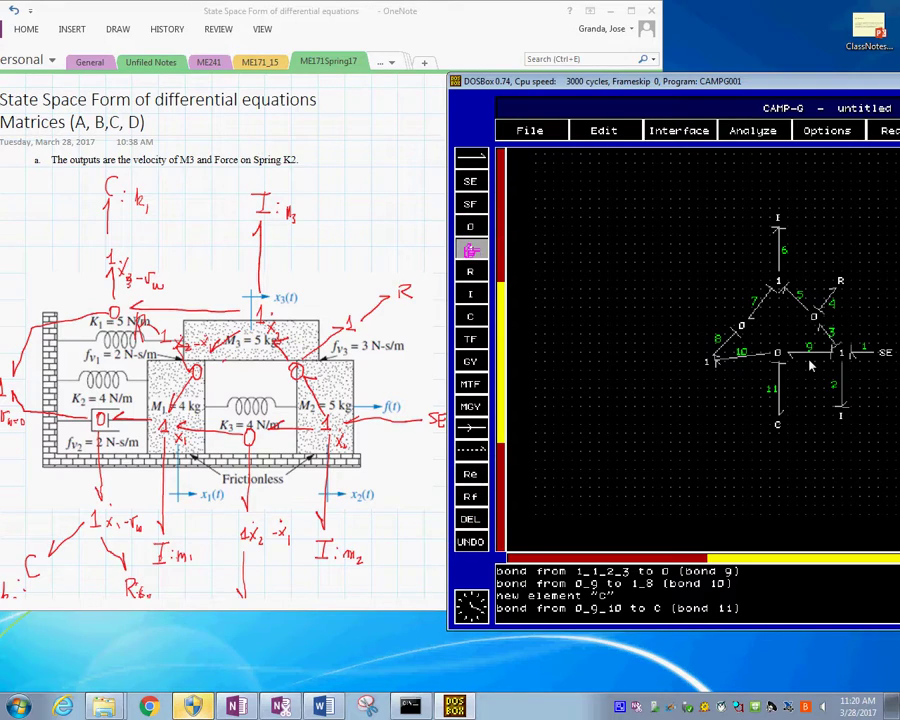
click(660, 362)
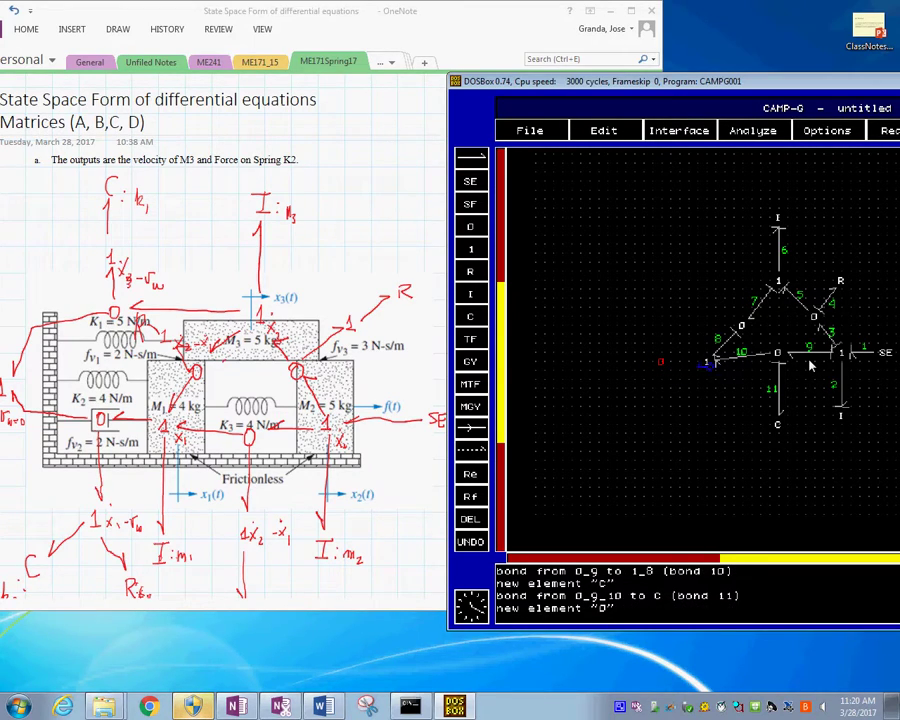
click(711, 362)
click(662, 360)
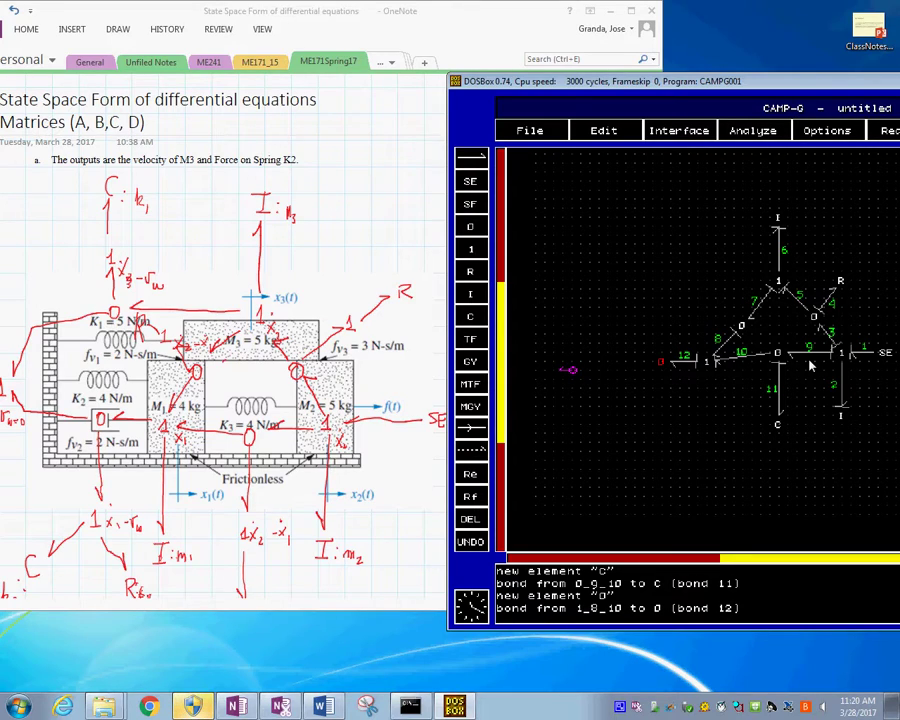
Place a 1 junction below the leftmost 0 junction and bond the 0 junction to it.
click(490, 271)
click(457, 224)
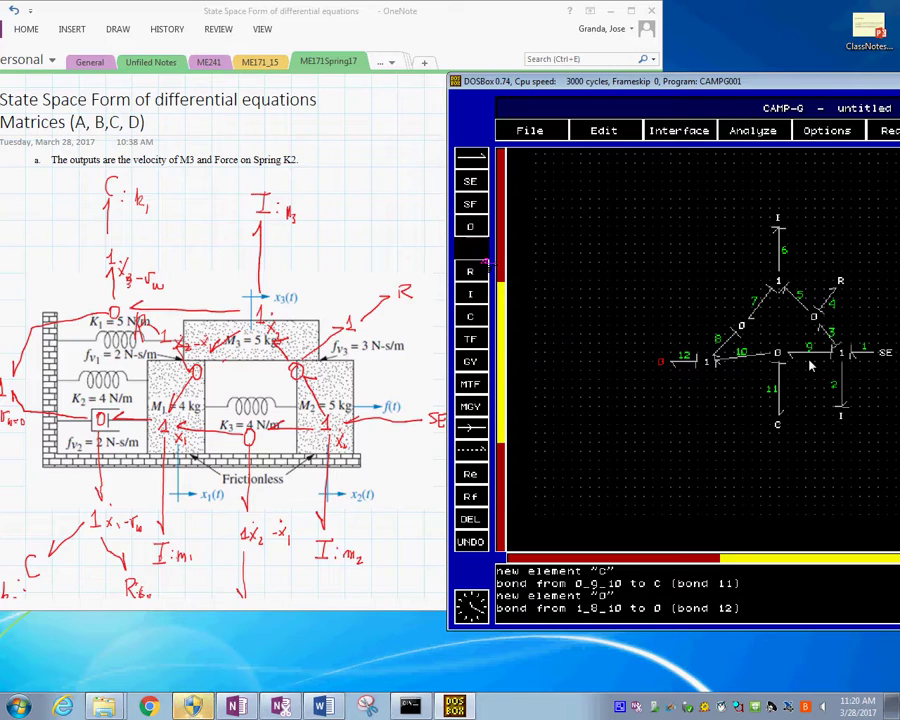
click(660, 424)
click(660, 424)
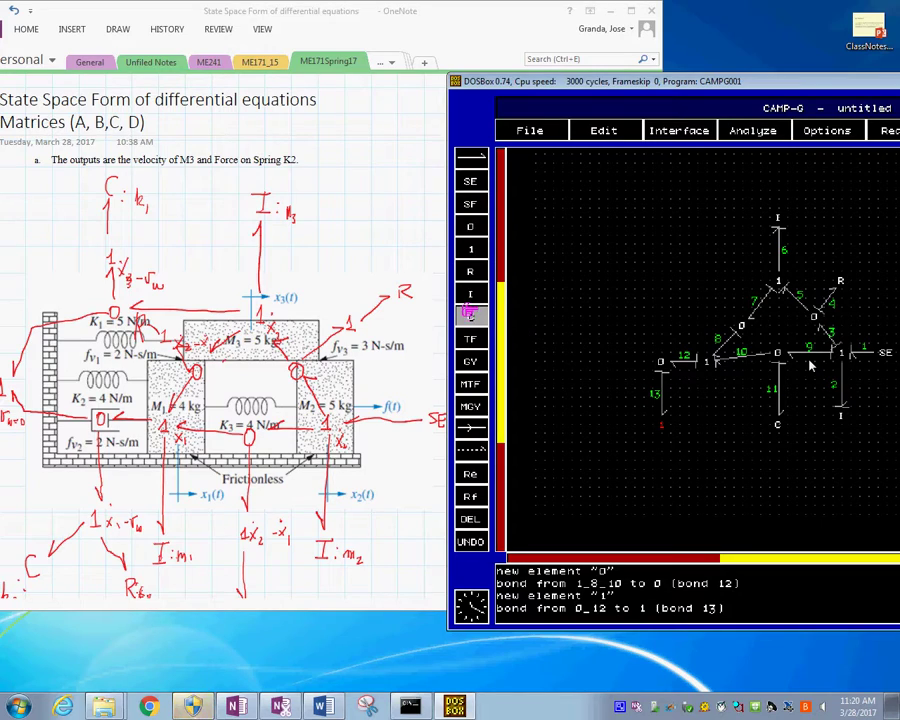
Place a C element down-left and an R element down-right of the bottom 1 junction, bonding the junction to both.
click(624, 468)
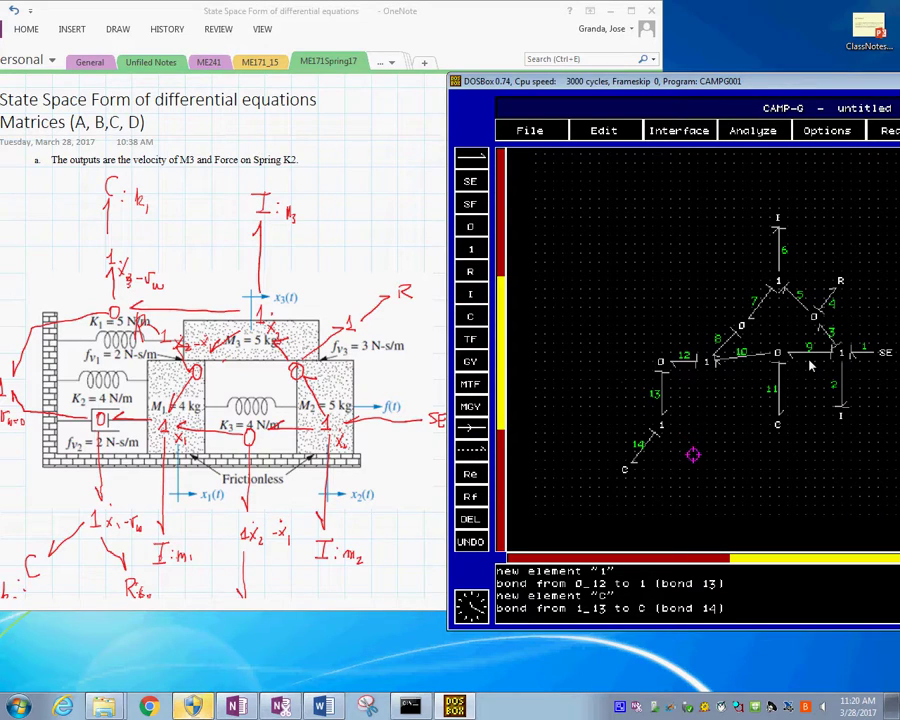
click(695, 466)
click(697, 470)
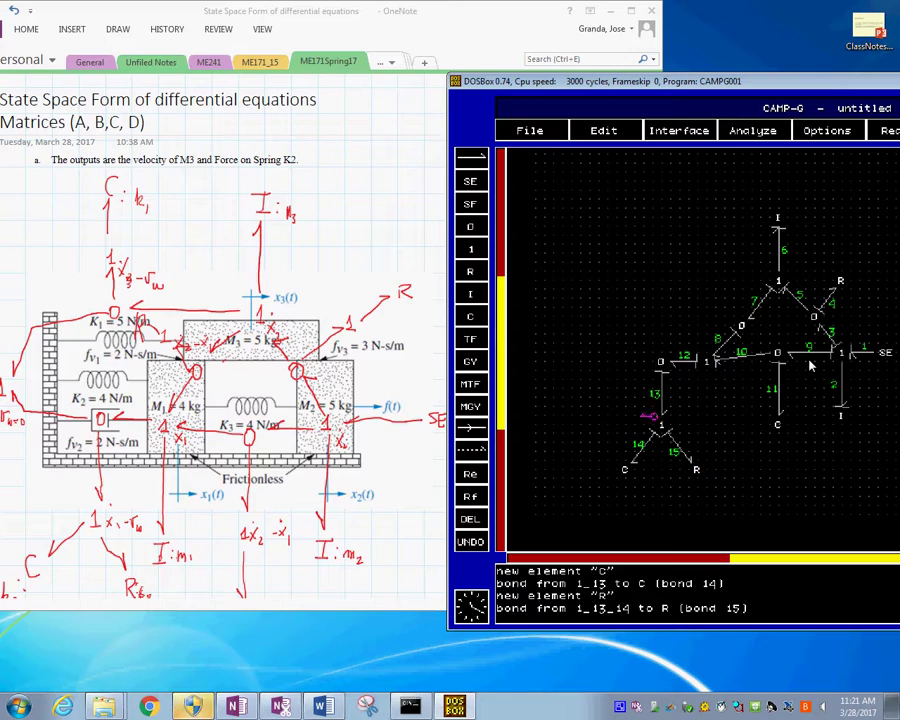
Place a 1 junction up-left of the leftmost 0 junction with an SF source beside it, bonding 1 to SF and 0 to 1.
click(466, 249)
click(572, 324)
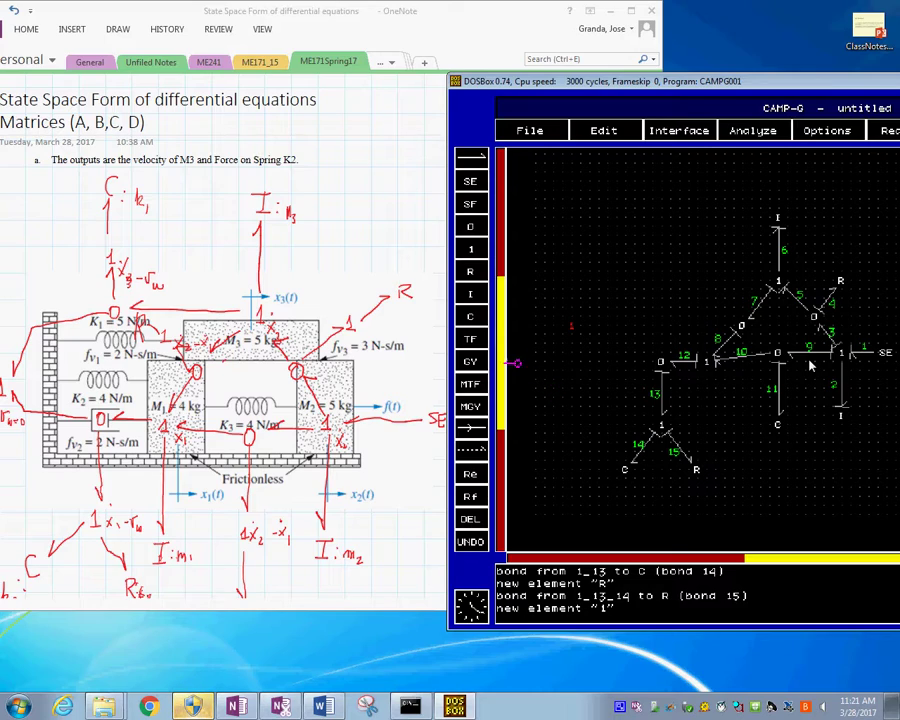
click(470, 204)
click(527, 330)
click(565, 327)
click(526, 326)
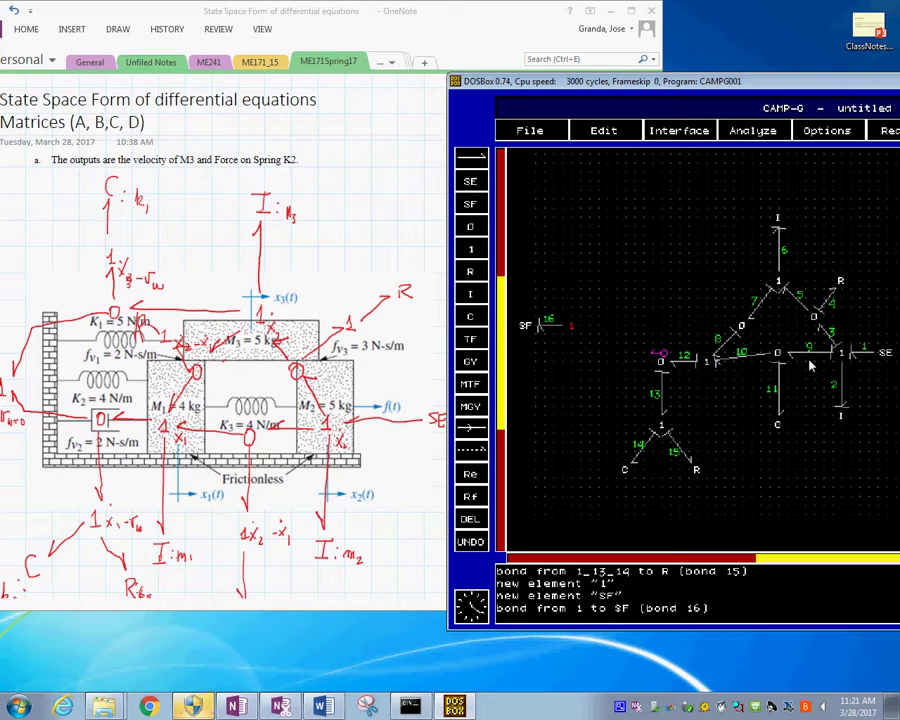
click(592, 346)
click(593, 337)
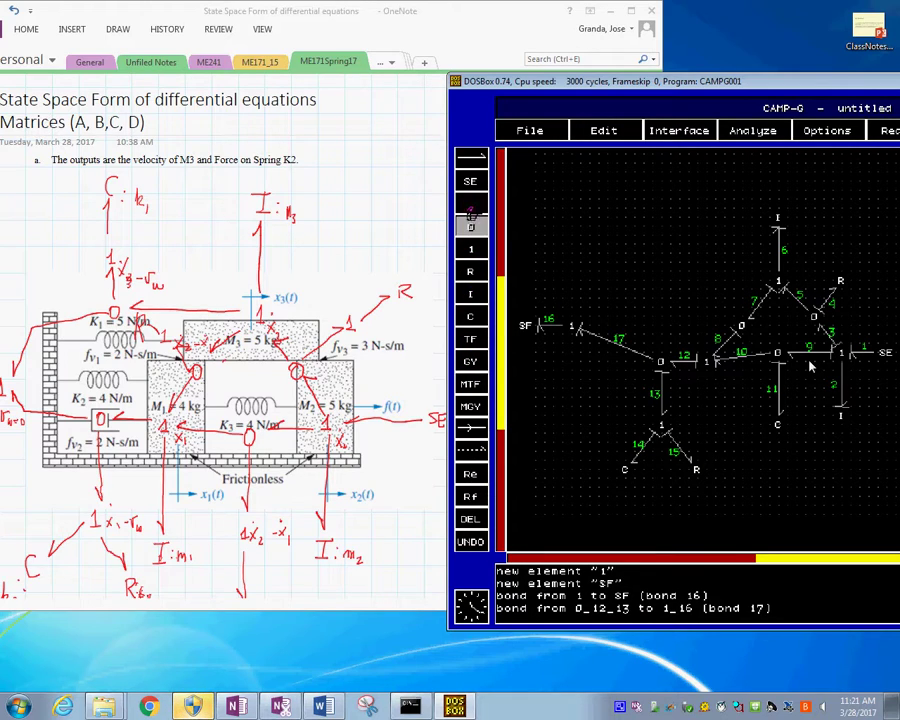
Place a 0 junction above the leftmost 0 junction, bonding the top 1 junction to it and it to the 1 junction beside SF.
click(660, 307)
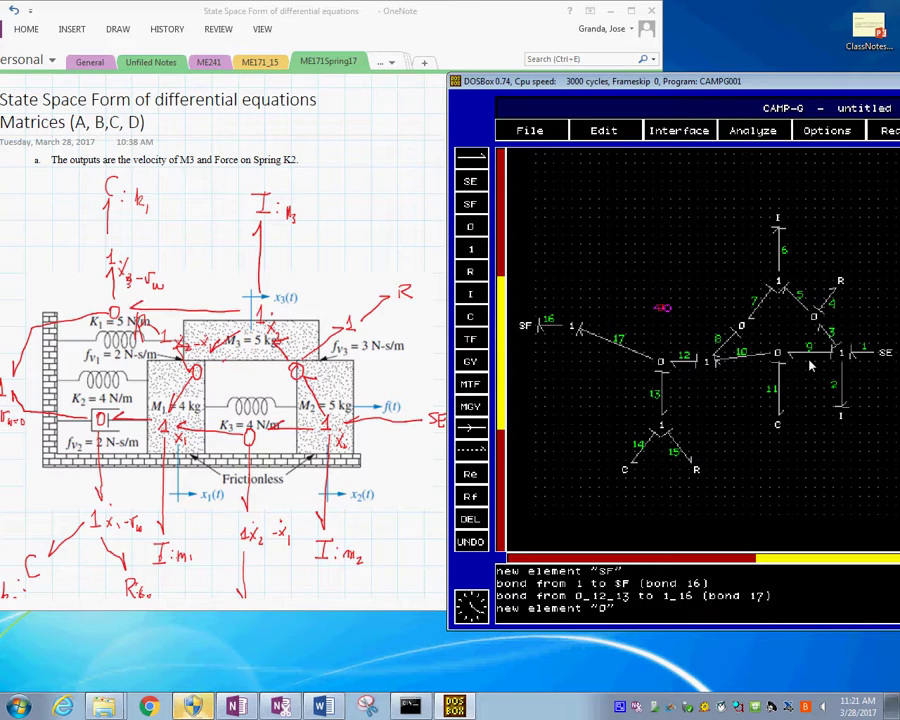
click(777, 283)
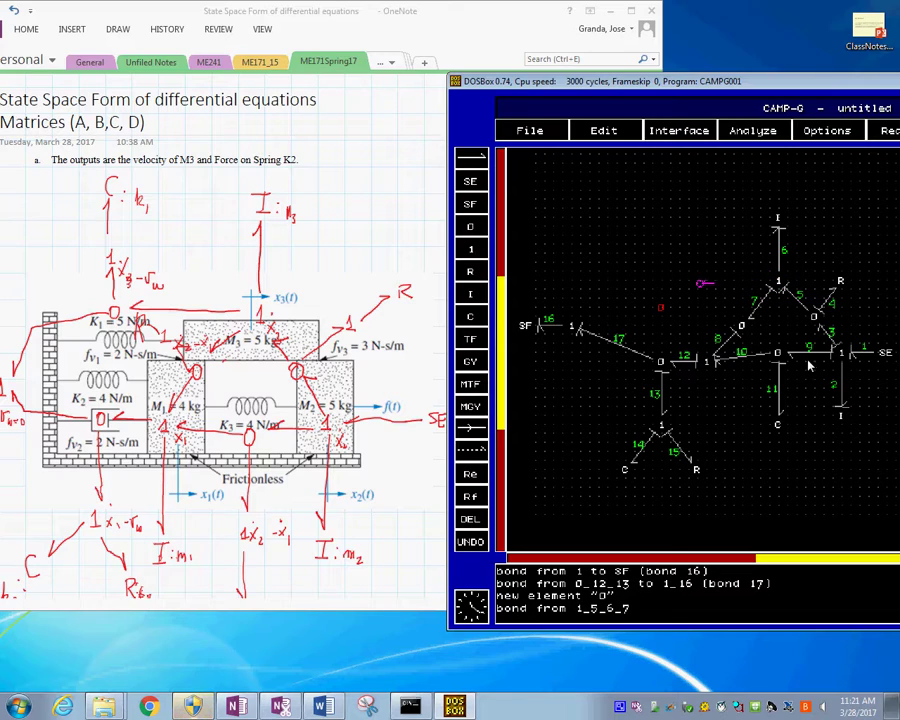
click(660, 308)
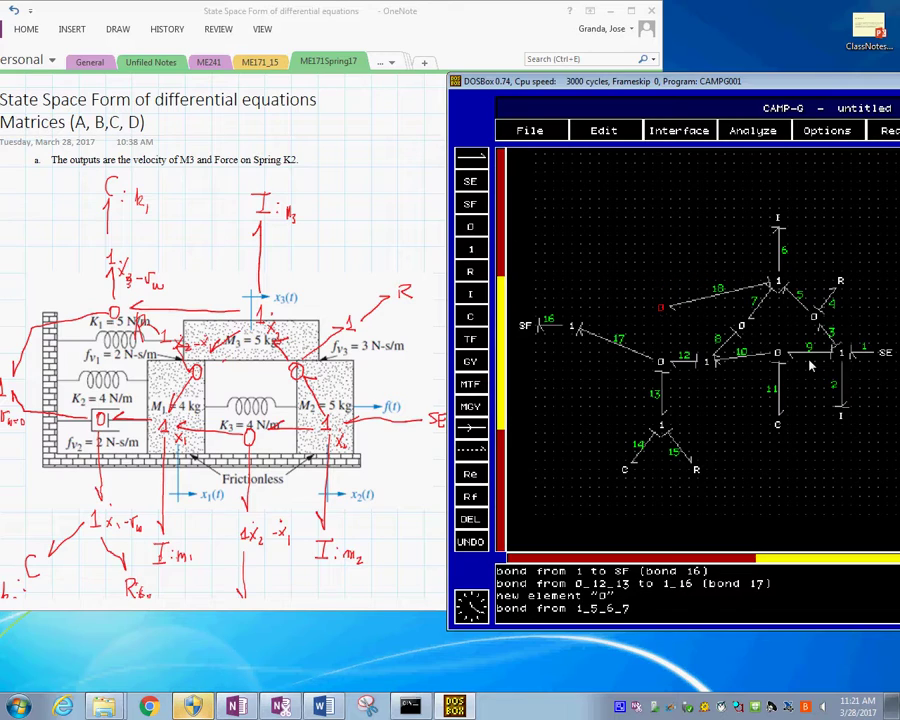
click(660, 309)
click(575, 328)
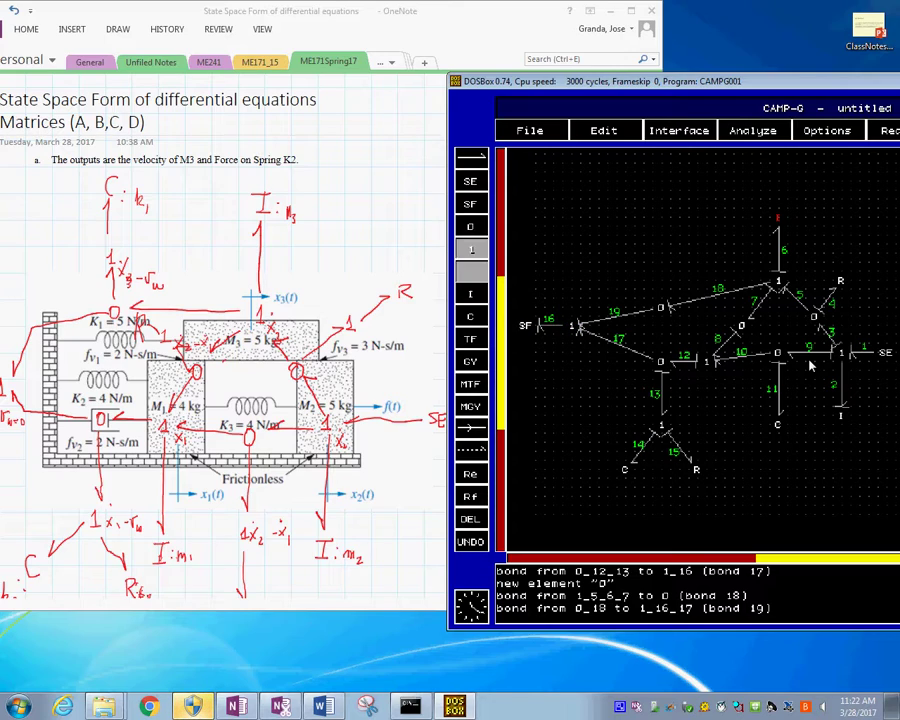
Place a C element above the new upper-left 0 junction and bond the junction to it.
click(470, 316)
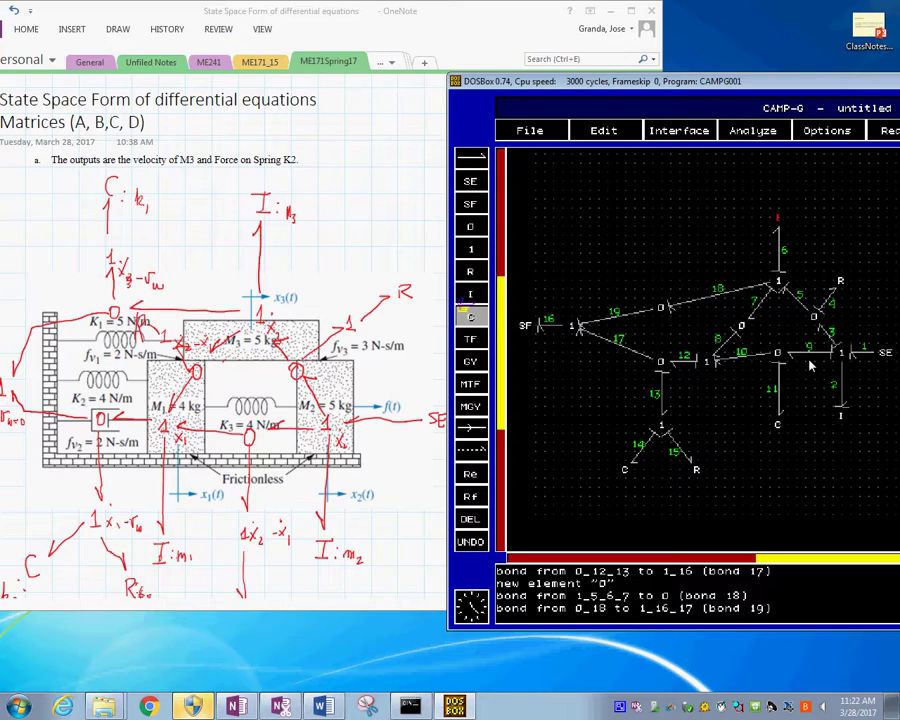
click(651, 242)
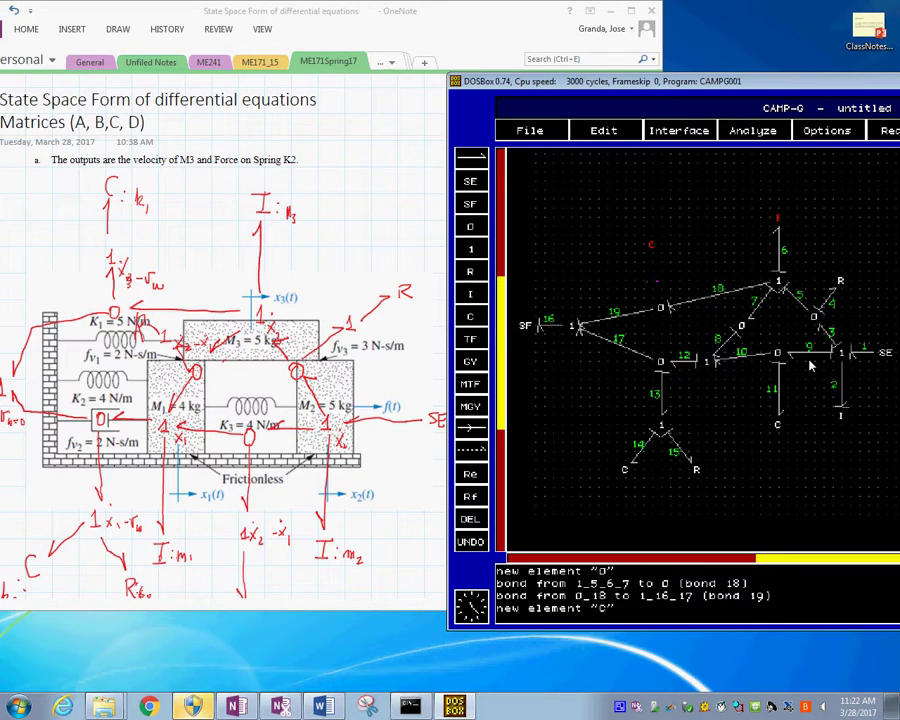
click(651, 244)
click(660, 307)
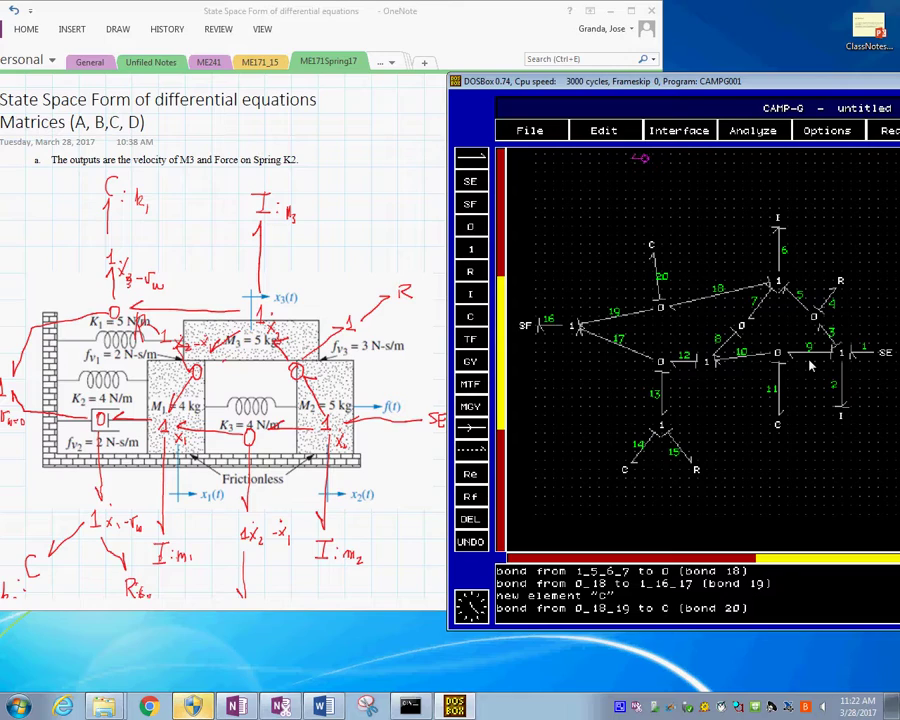
Move the single upper-left 0 junction slightly upward, about level with the top 1 junction.
click(603, 131)
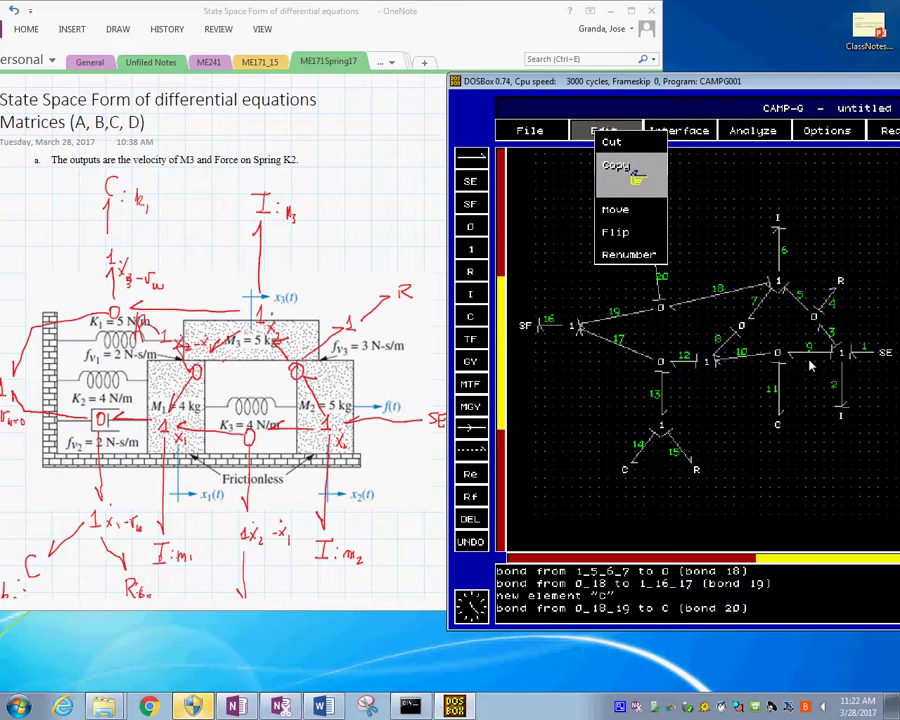
click(615, 209)
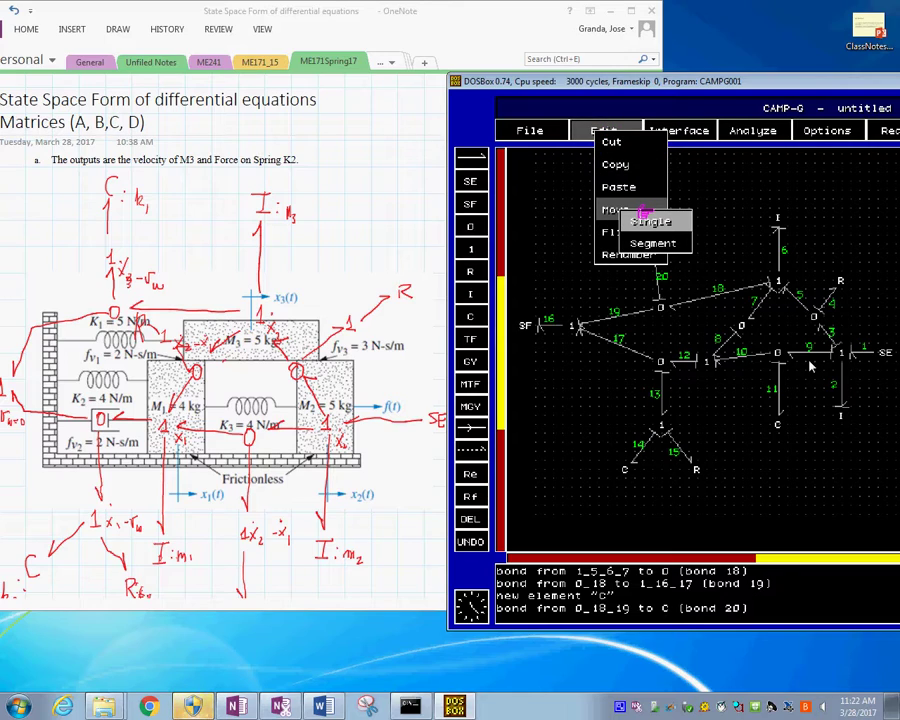
click(653, 243)
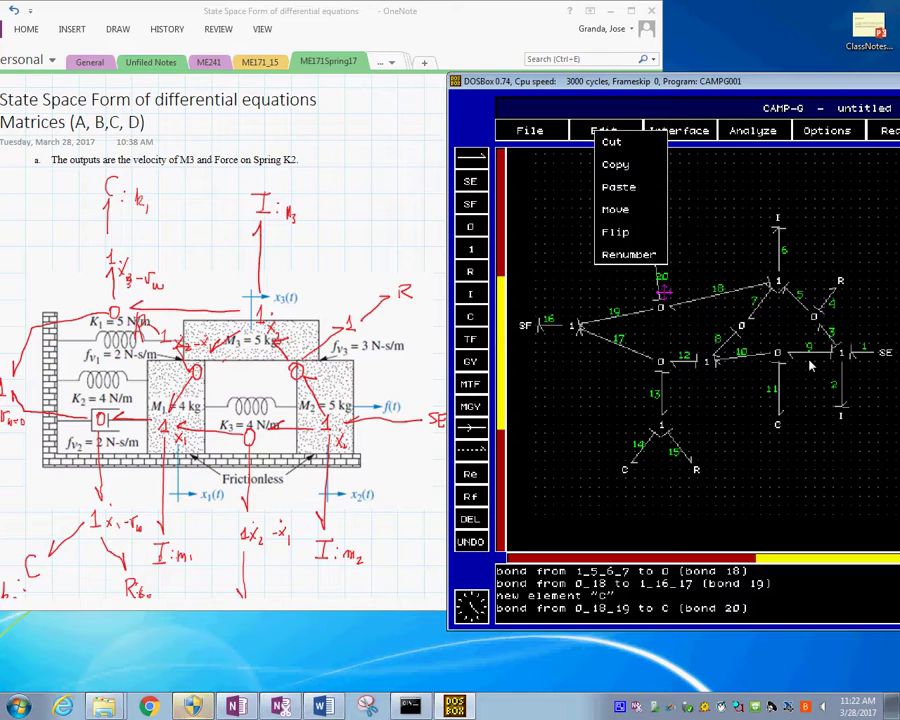
click(661, 307)
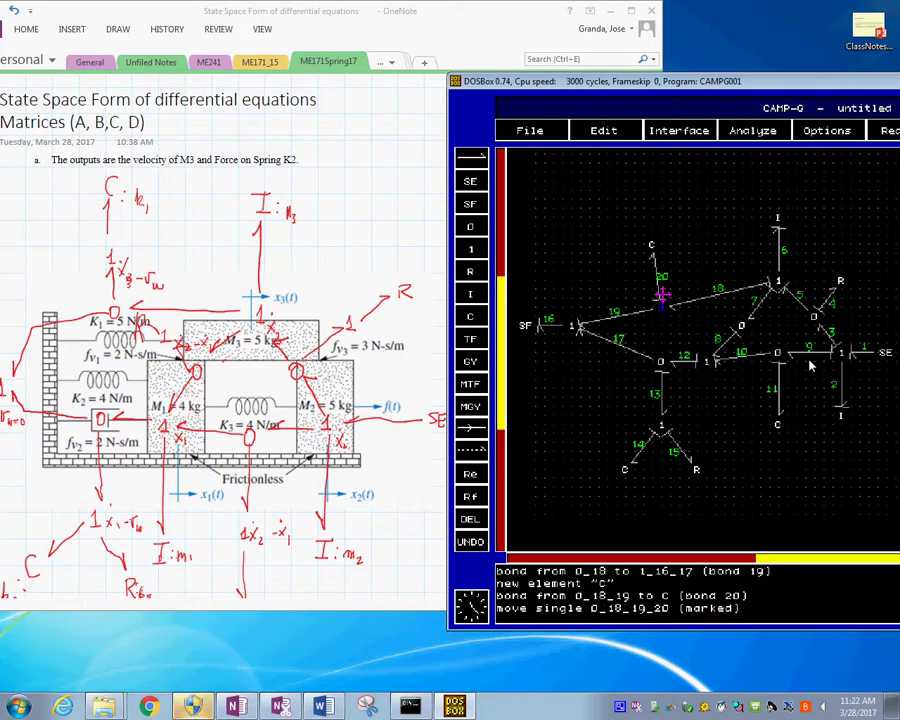
click(662, 289)
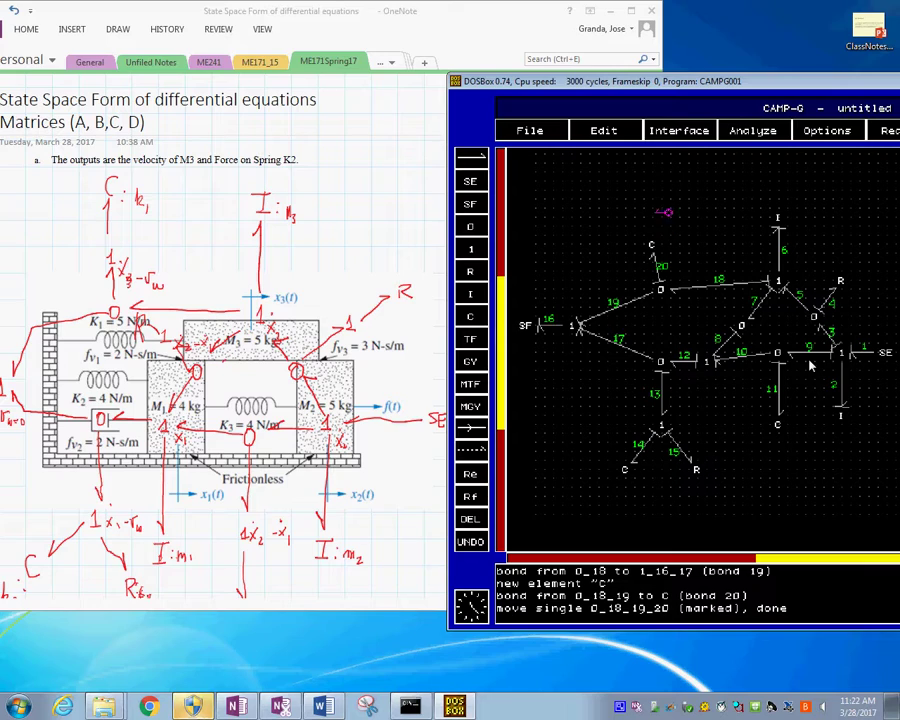
Move the single upper-left C element so it sits straight above its 0 junction.
click(614, 131)
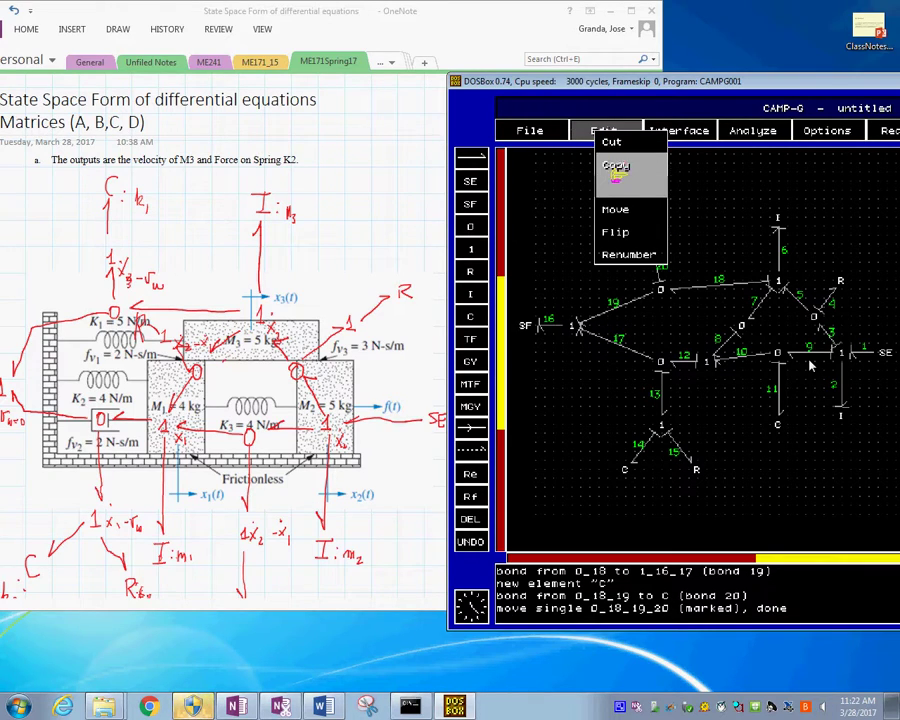
click(614, 209)
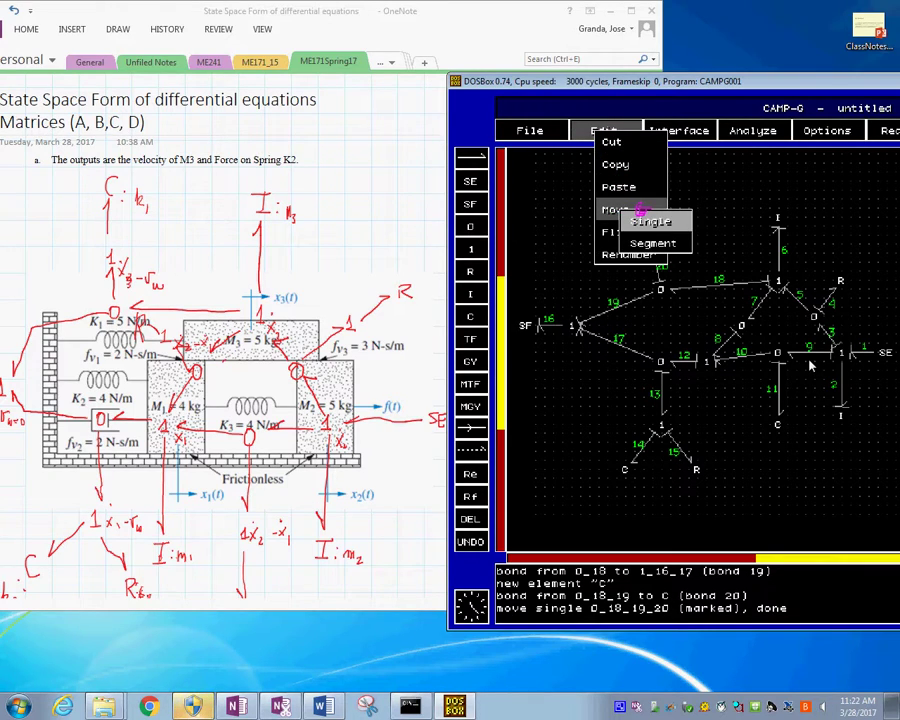
click(643, 219)
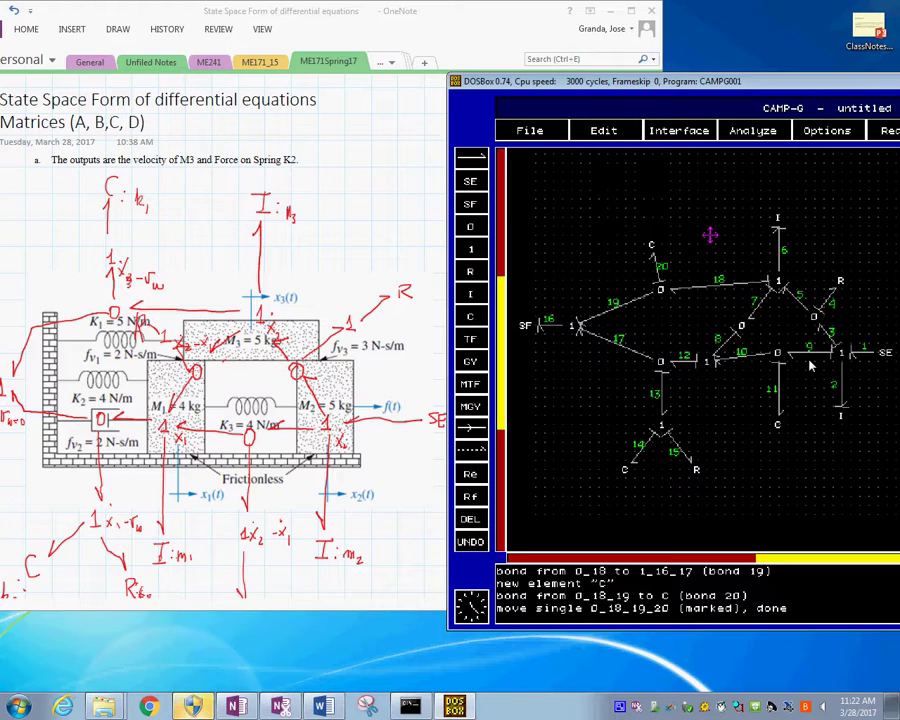
click(666, 232)
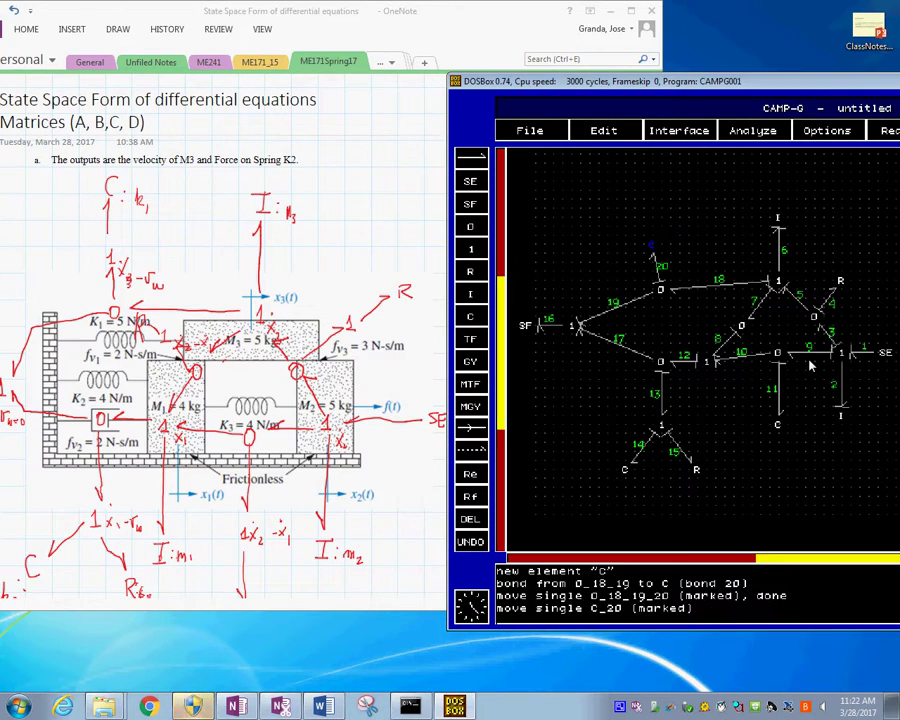
click(663, 228)
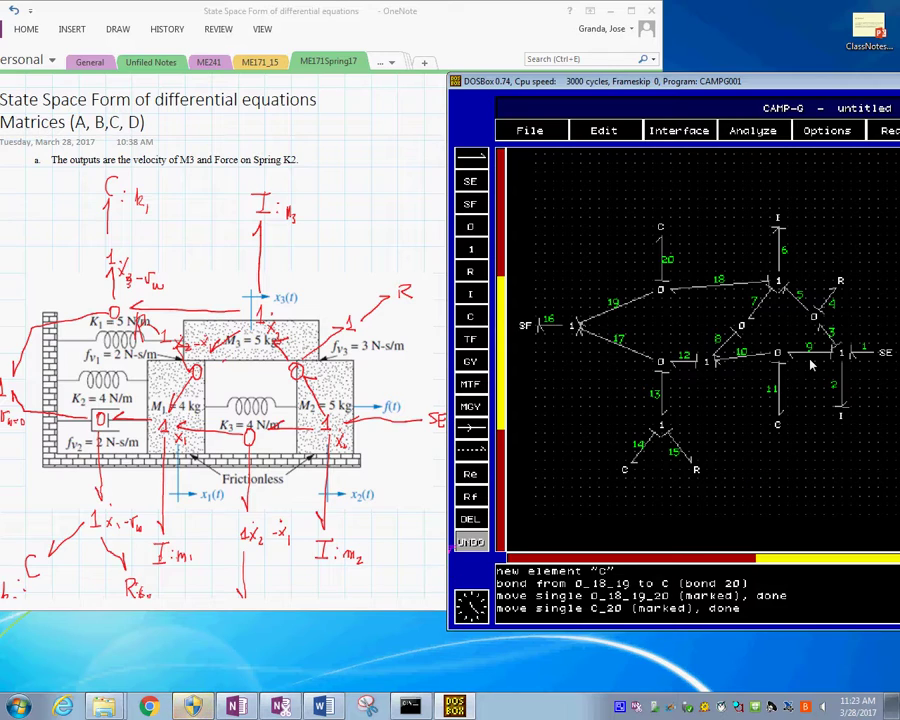
key(alt+Tab)
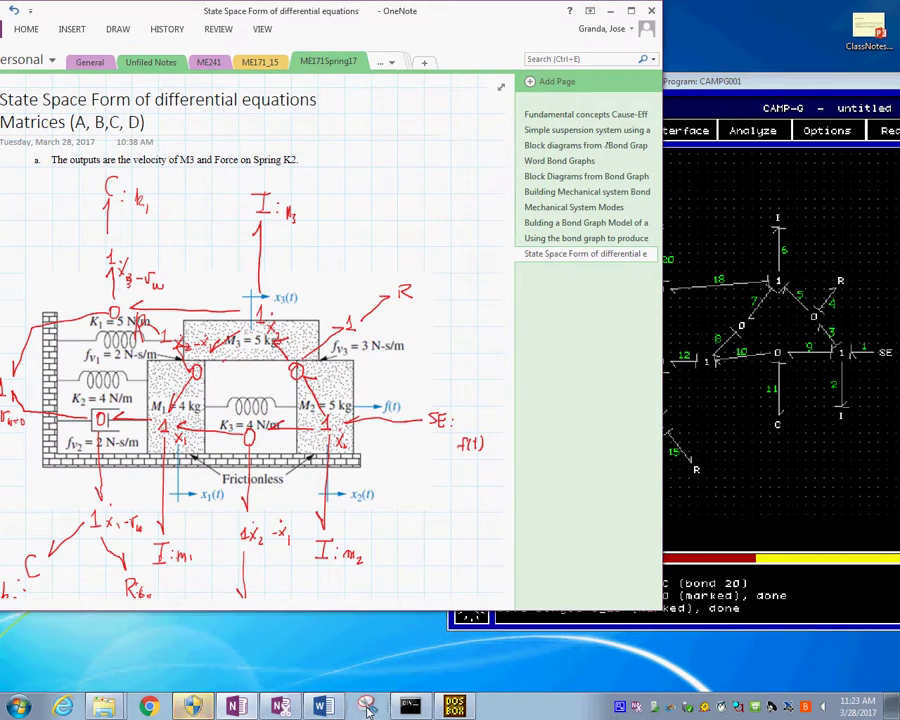
click(368, 707)
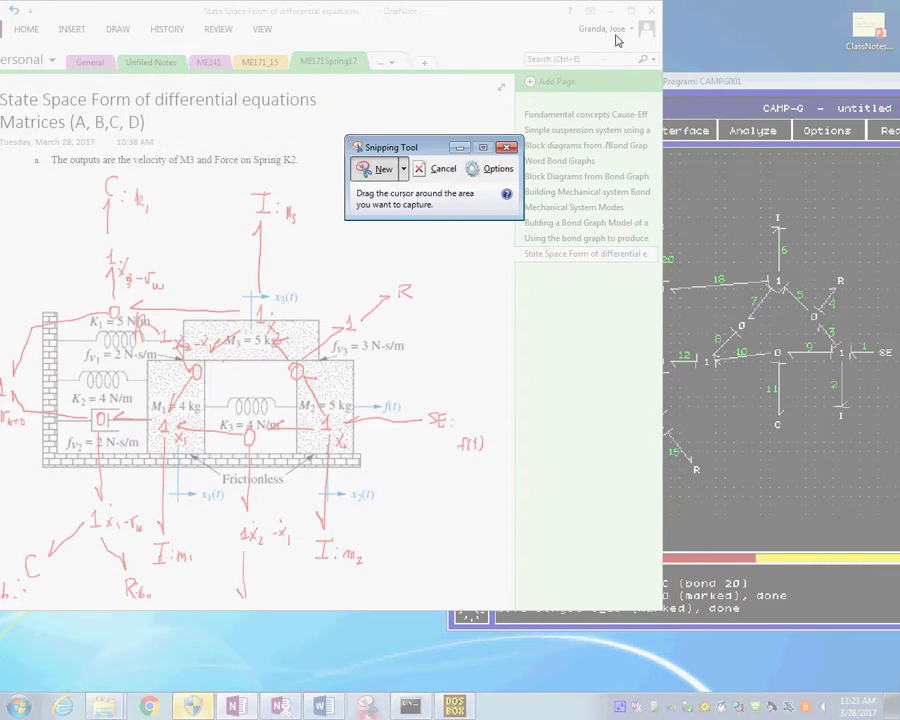
drag(570, 36, 611, 100)
click(724, 13)
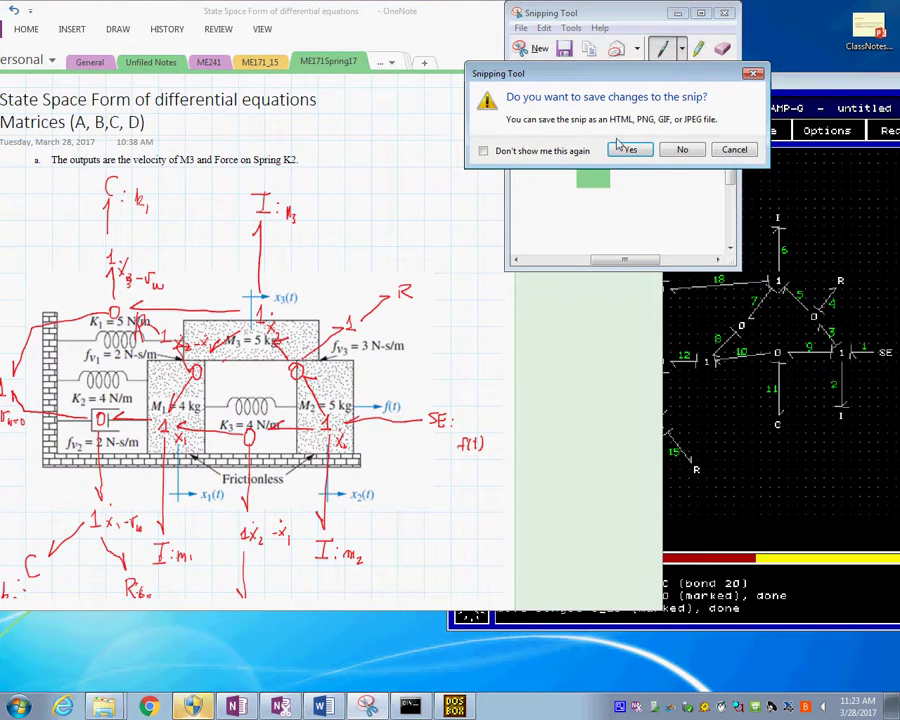
click(683, 152)
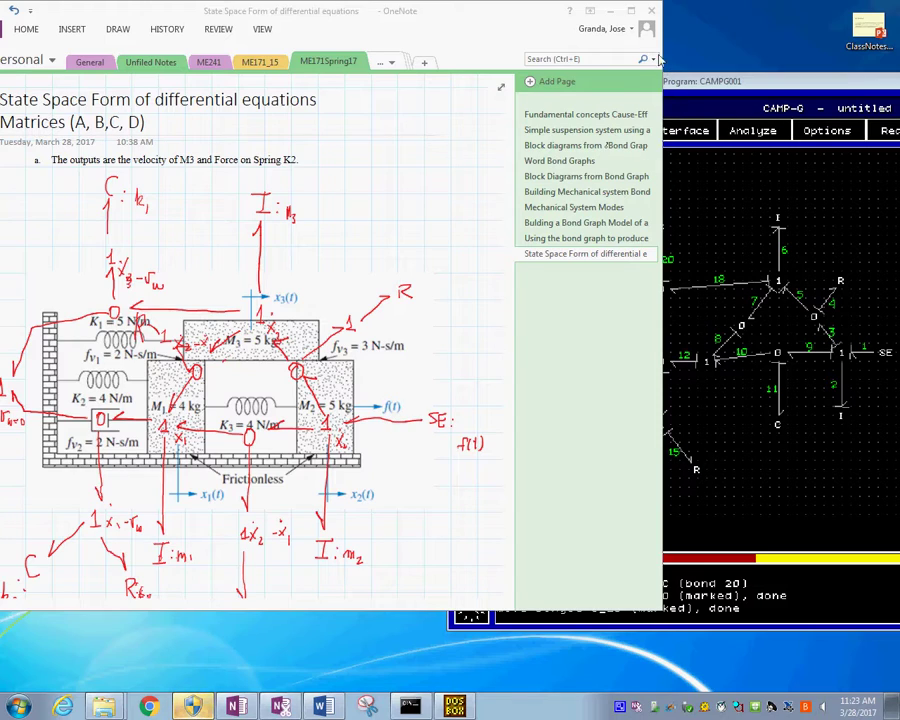
drag(775, 87, 559, 87)
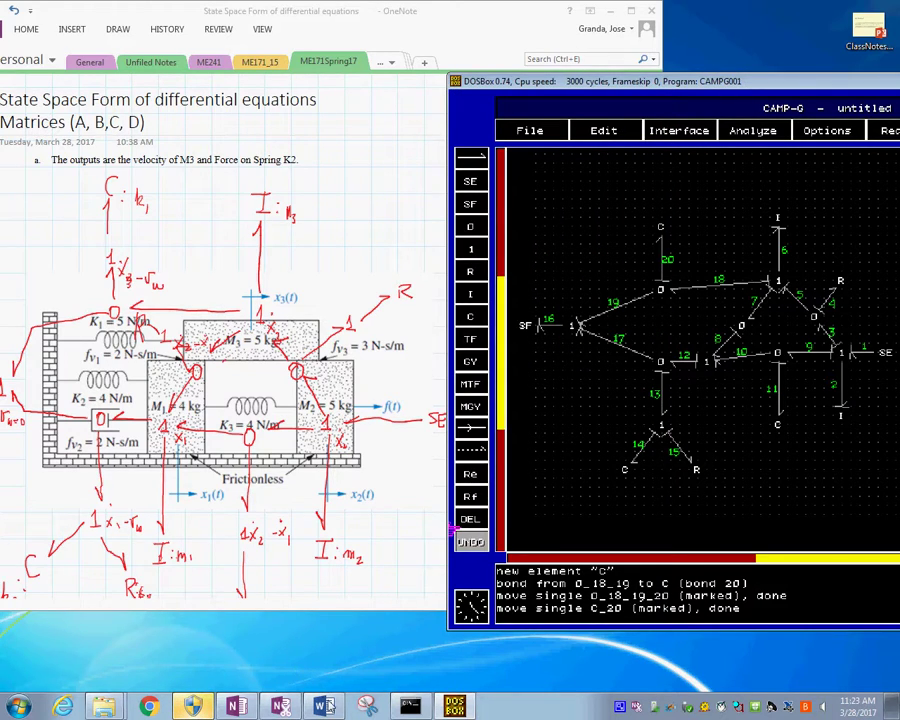
click(367, 704)
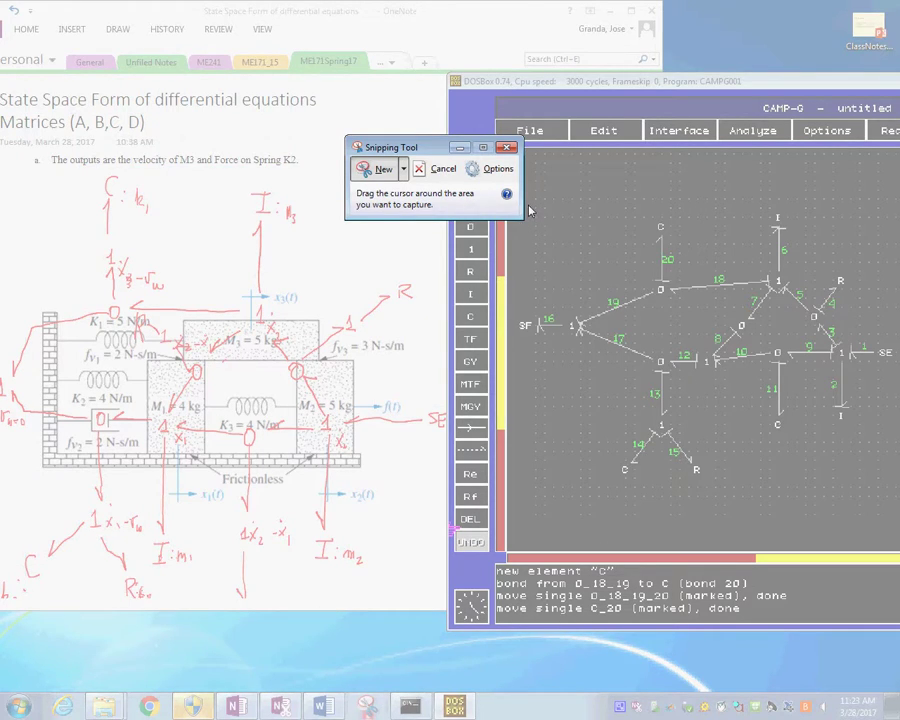
drag(456, 147, 398, 114)
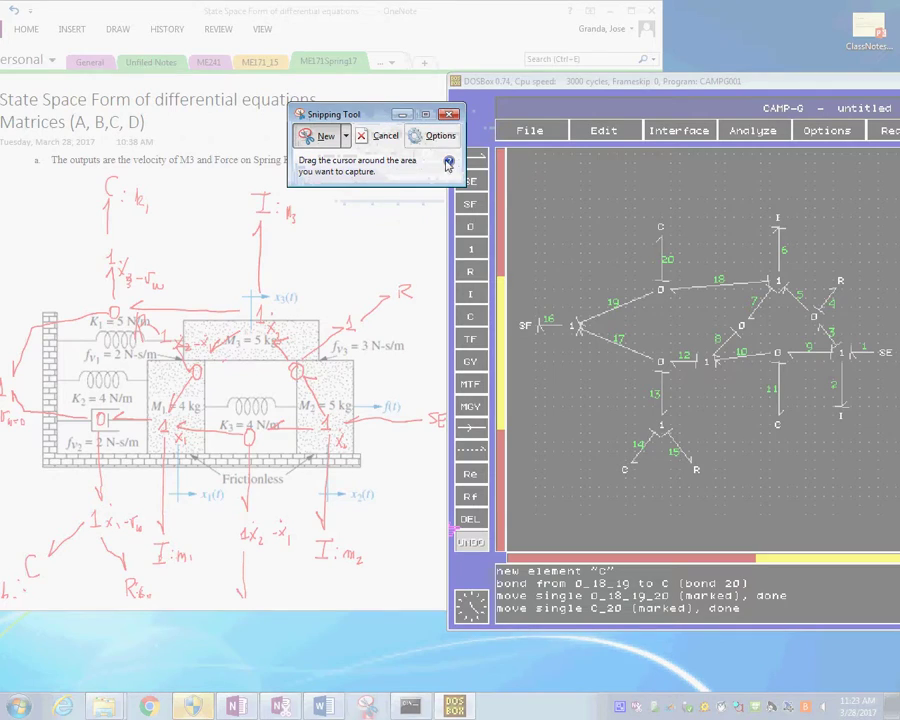
drag(513, 175, 893, 491)
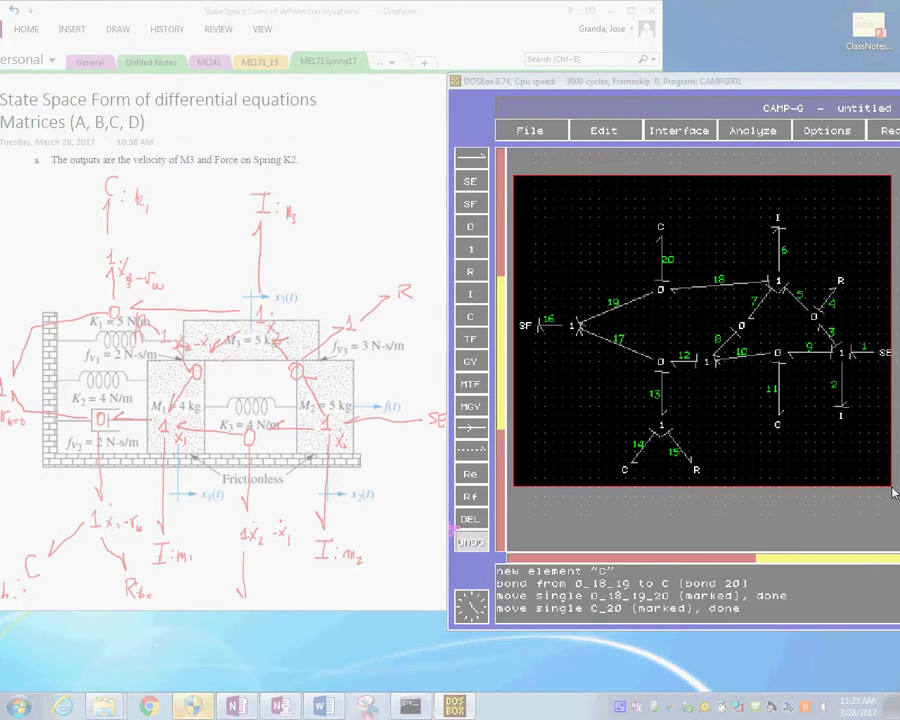
drag(893, 493, 627, 357)
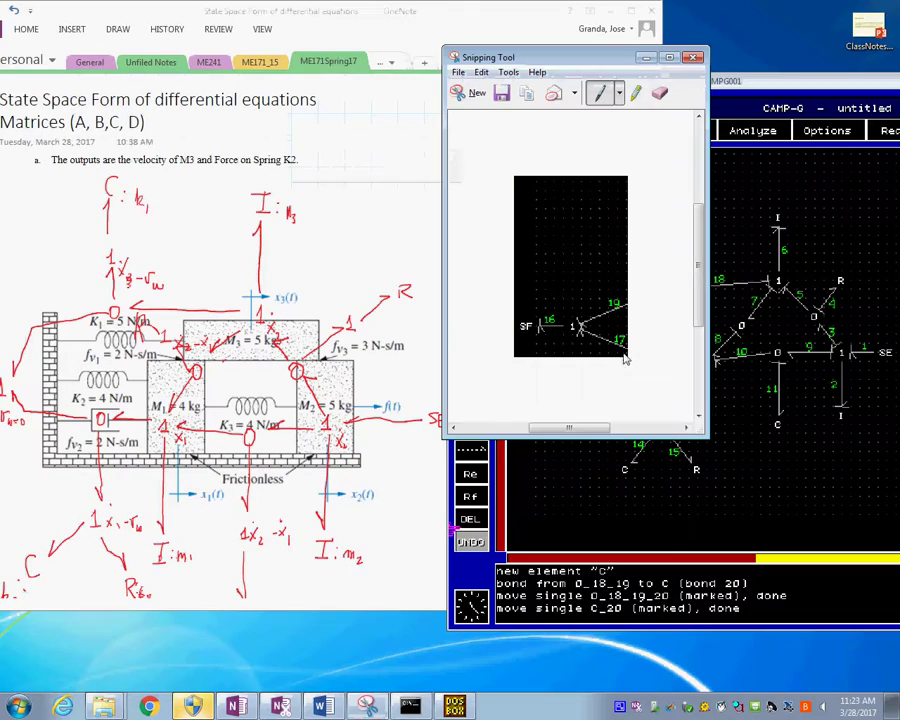
click(693, 58)
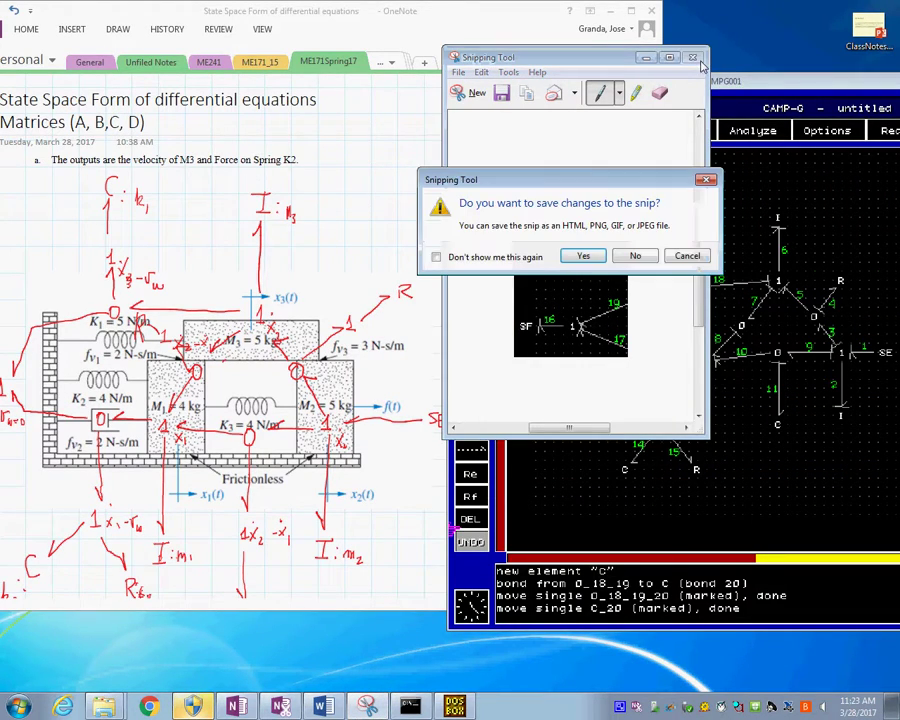
click(635, 256)
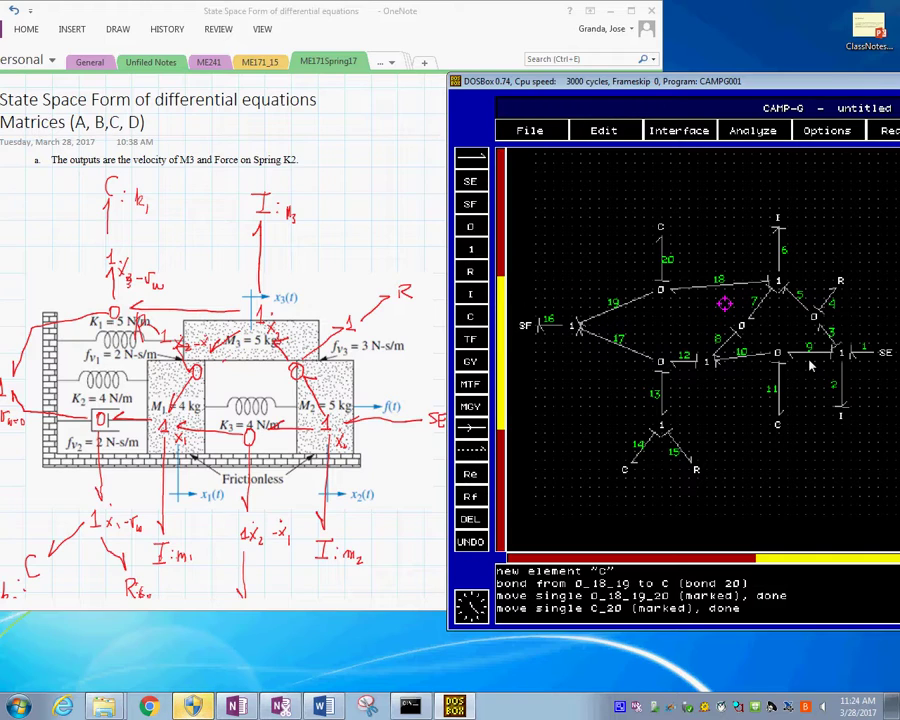
Place an R element up-left of the 0 junction between bonds 7 and 8, undo its first bond, and bond the junction to it again.
click(722, 308)
click(742, 325)
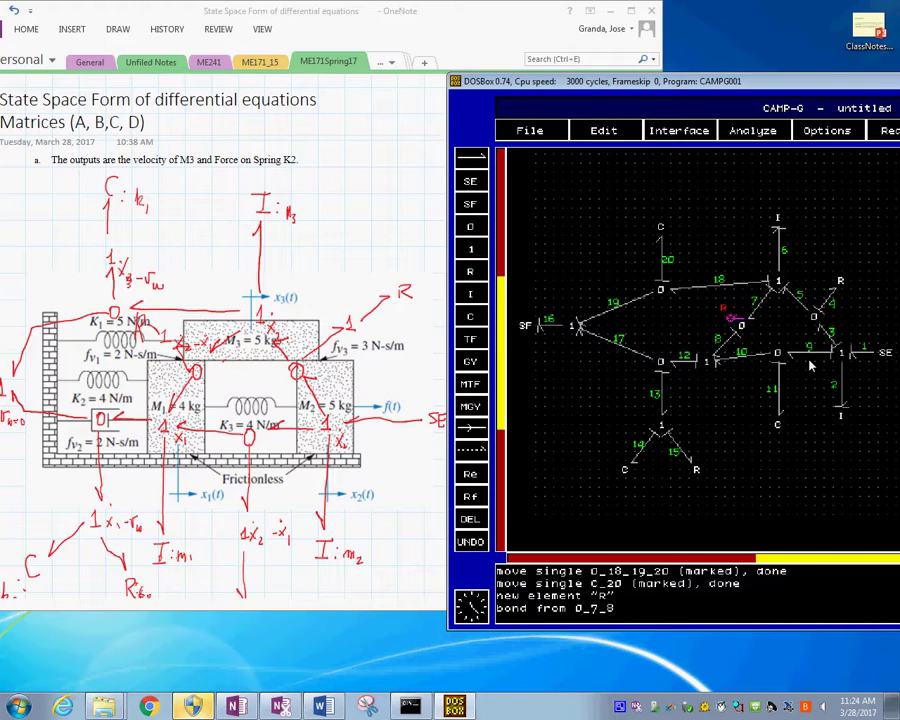
click(716, 311)
click(724, 310)
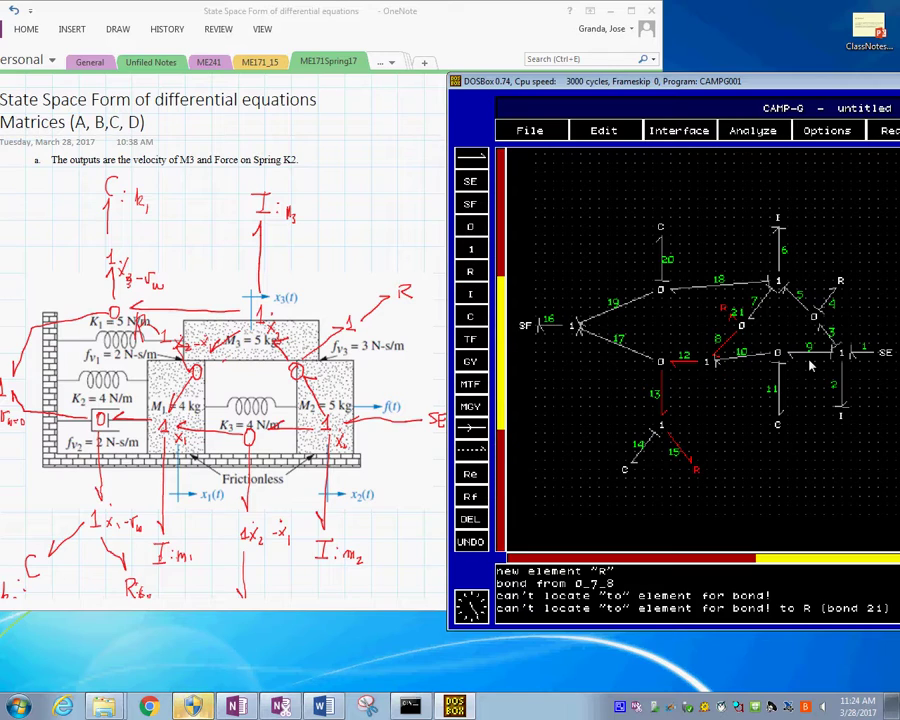
click(470, 541)
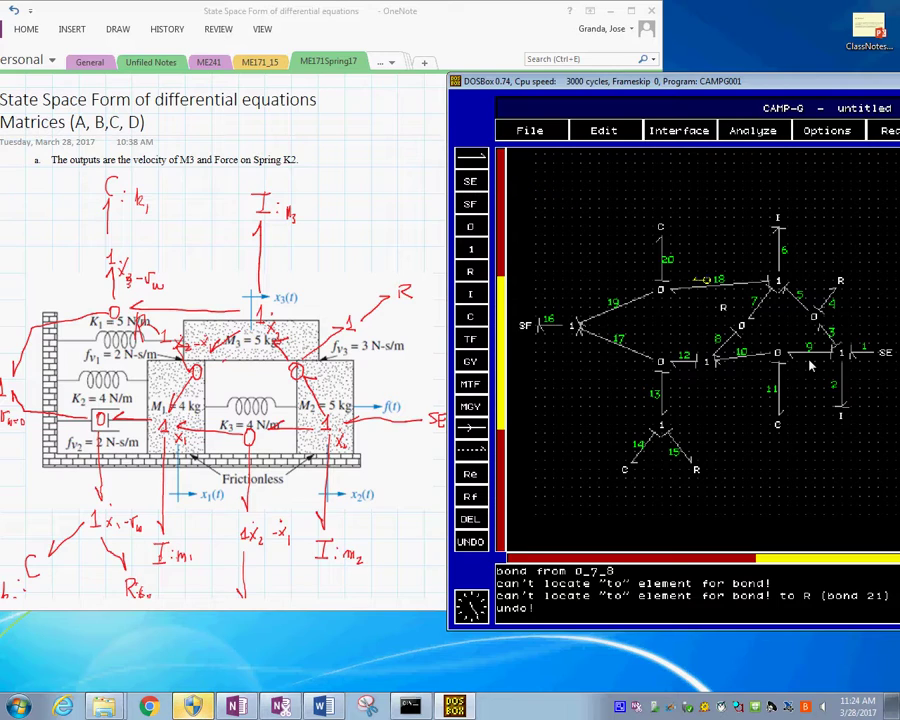
click(740, 330)
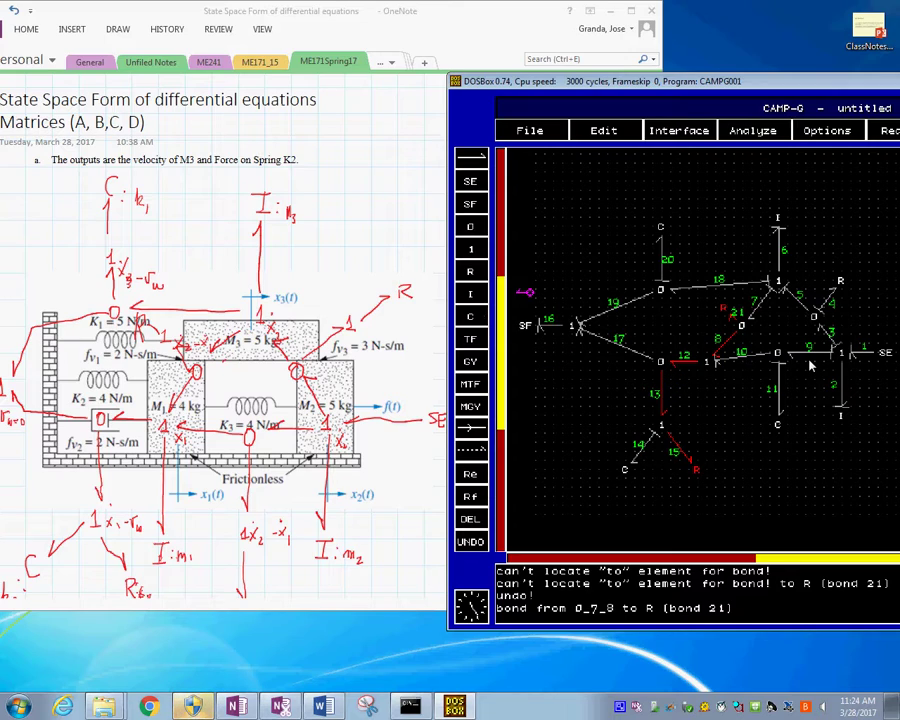
Place an I element below the 1 junction joining bonds 8, 10 and 12, bond the junction to it, and switch to OneNote.
click(470, 276)
click(710, 410)
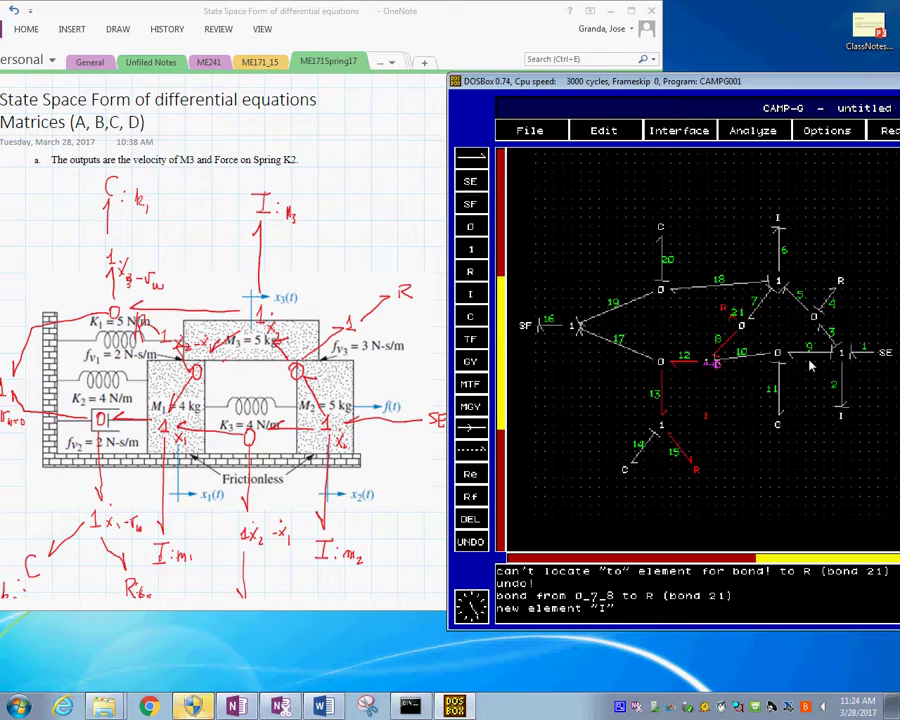
click(707, 360)
click(705, 408)
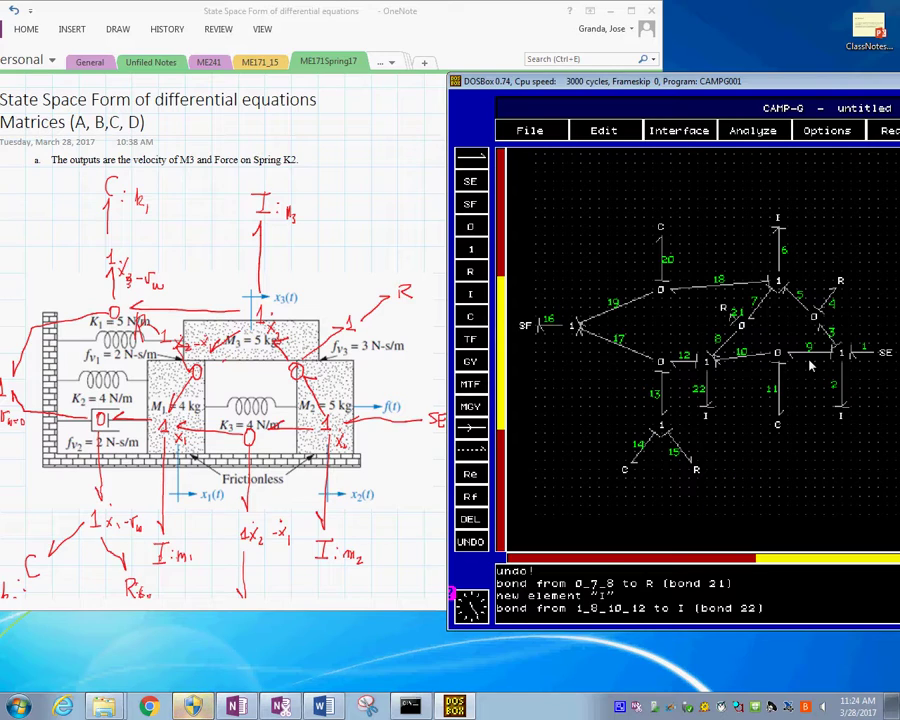
key(alt+Tab)
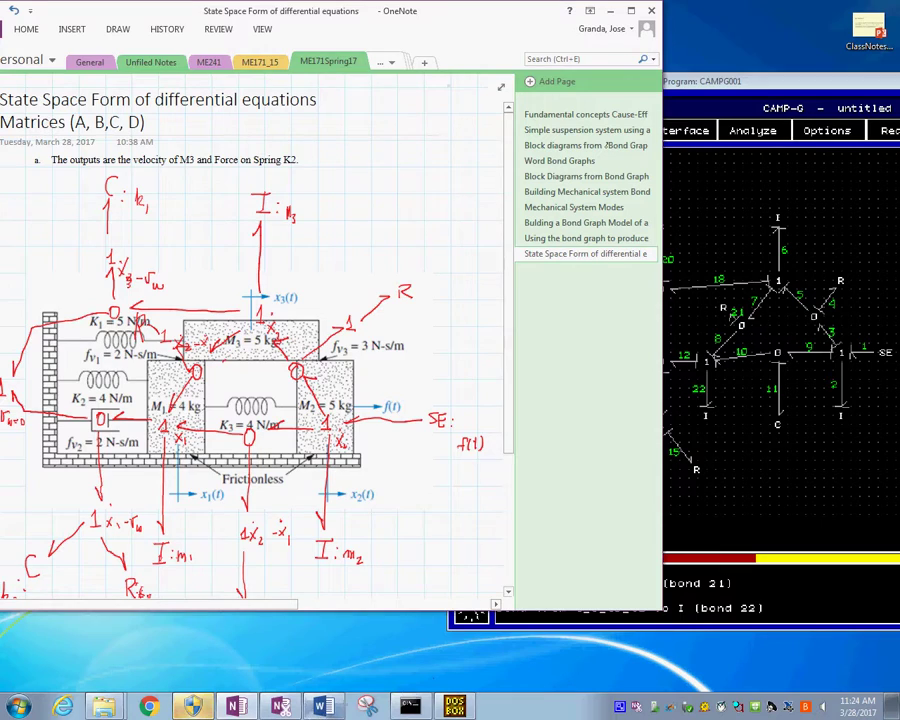
Bring CAMP-G to the front and capture the complete bond graph drawing area as a snip with Snipping Tool.
click(724, 88)
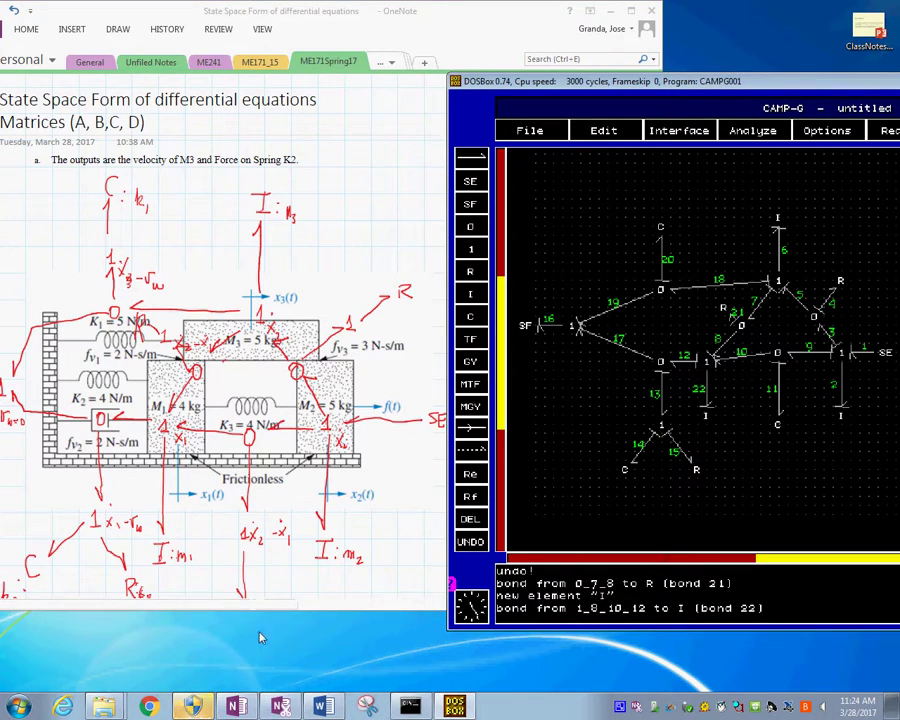
click(368, 707)
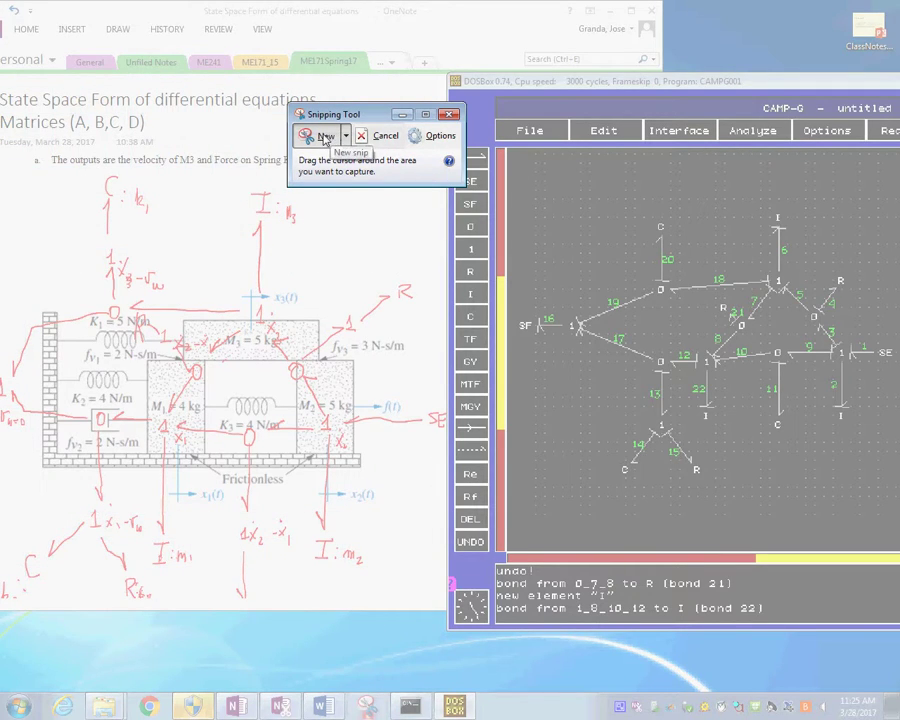
click(385, 135)
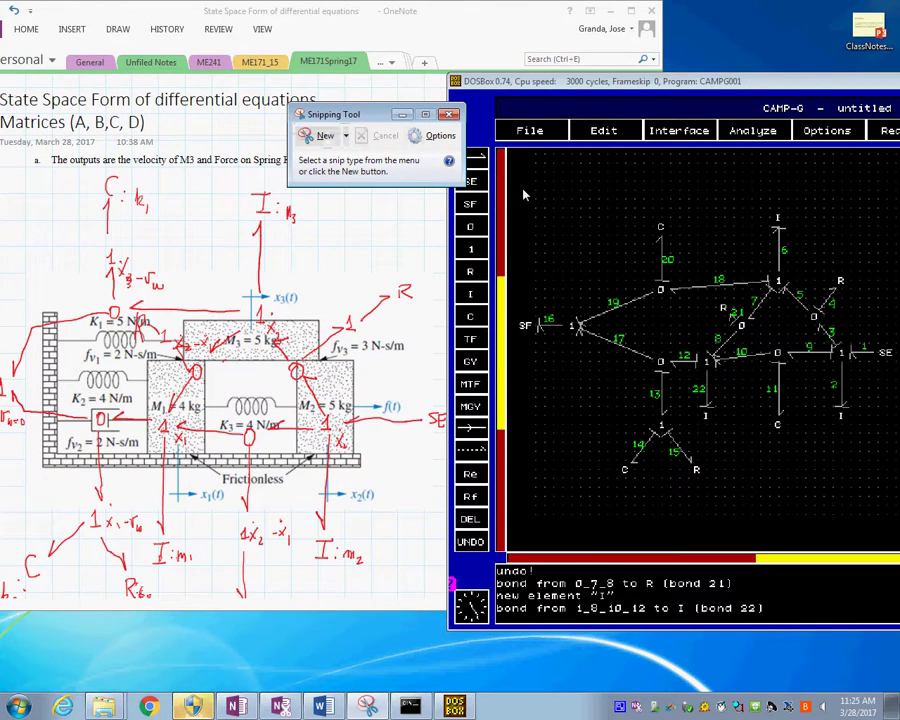
click(325, 135)
drag(513, 198, 899, 522)
Switch to OneNote, move its window fully into view, and paste the bond graph snip below the hand-drawn graph.
click(330, 250)
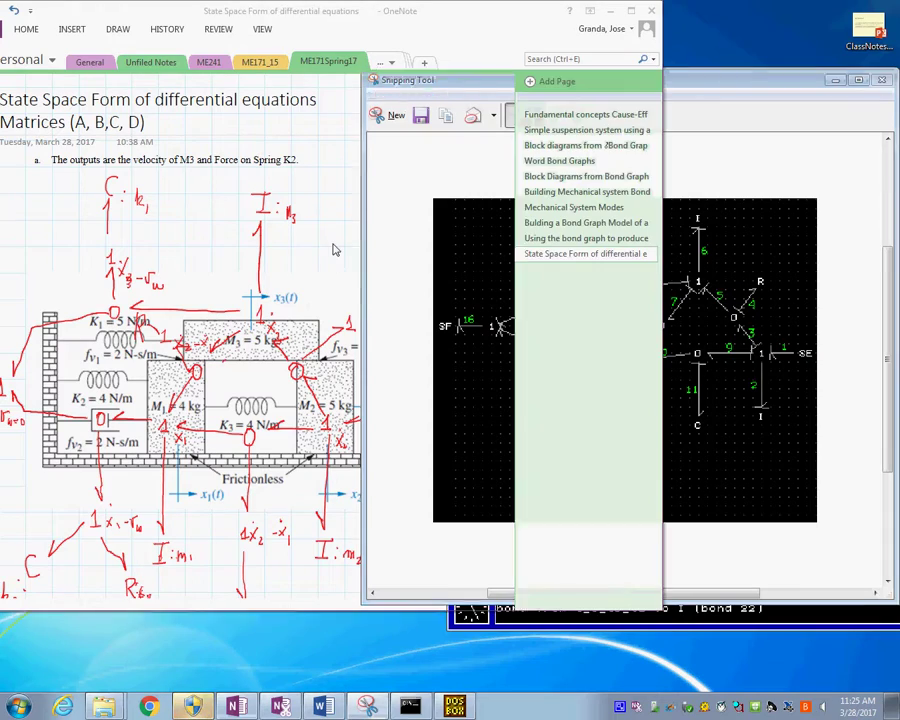
scroll(241, 462, down, 5)
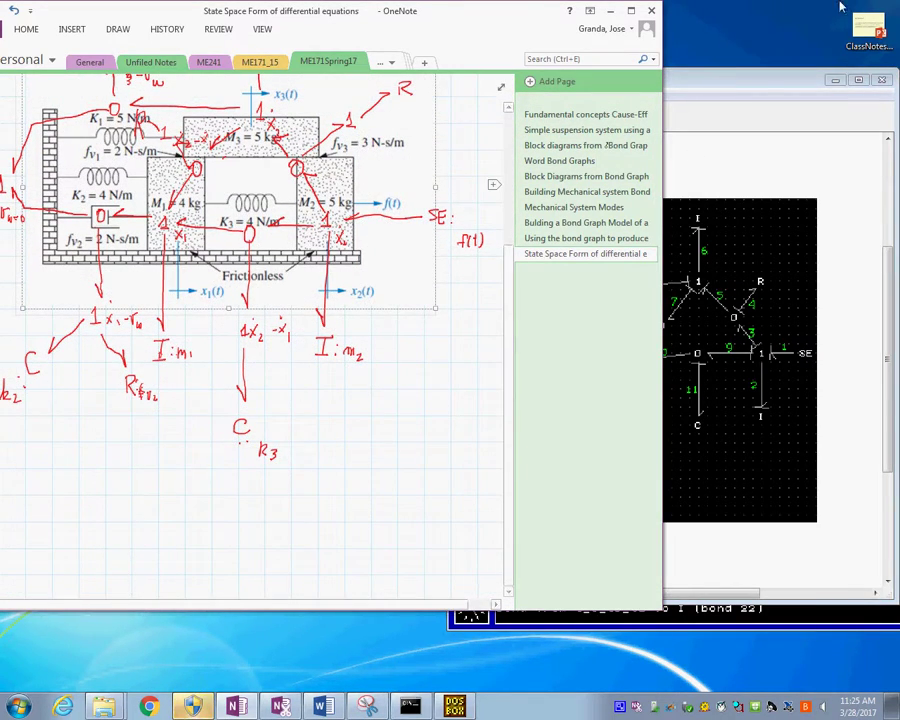
drag(398, 18, 565, 22)
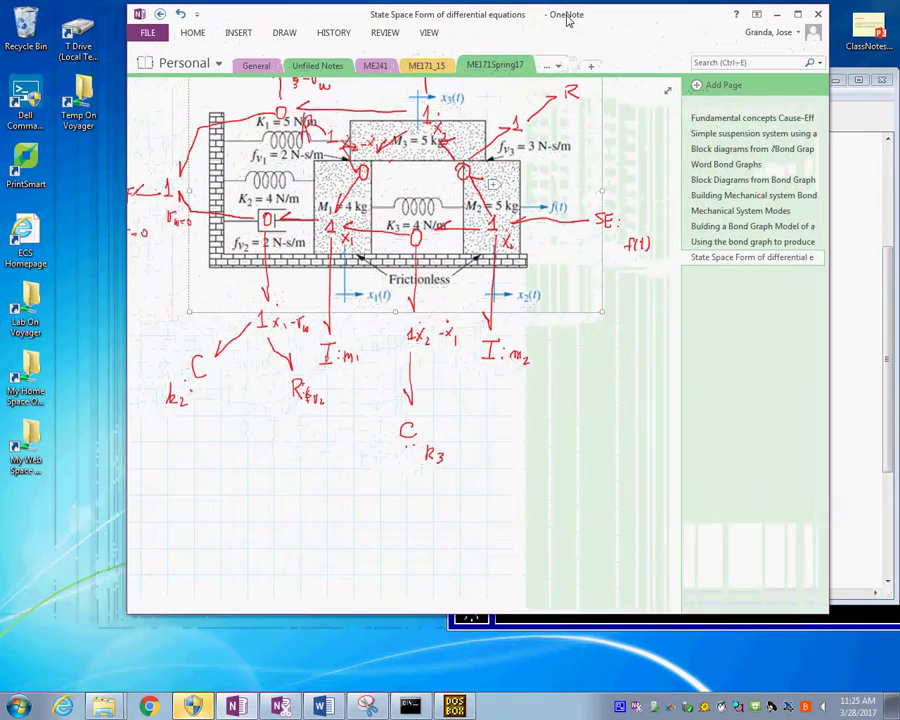
right_click(221, 524)
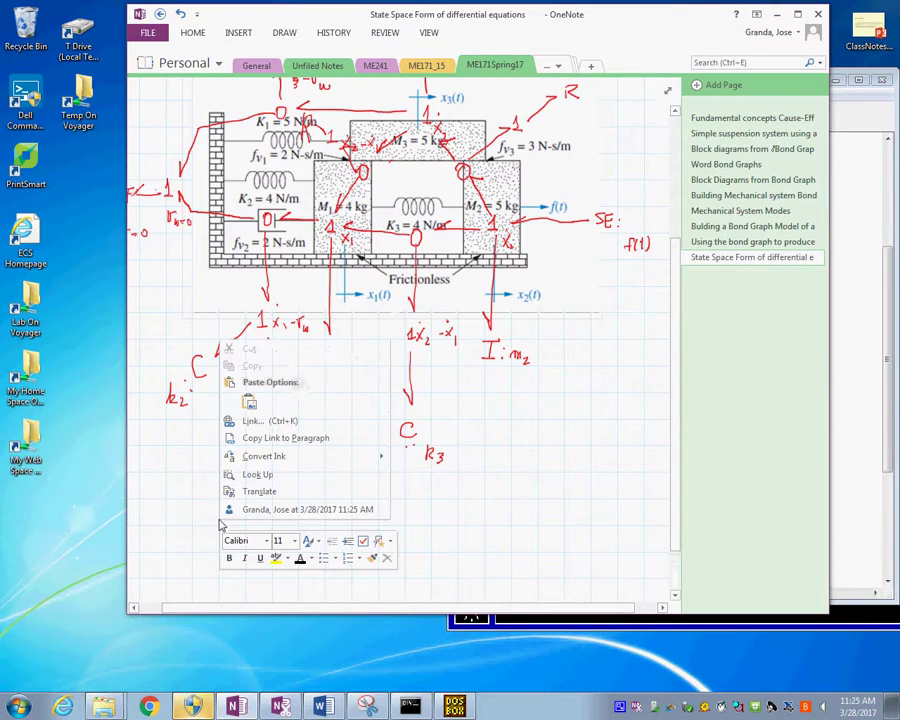
click(249, 401)
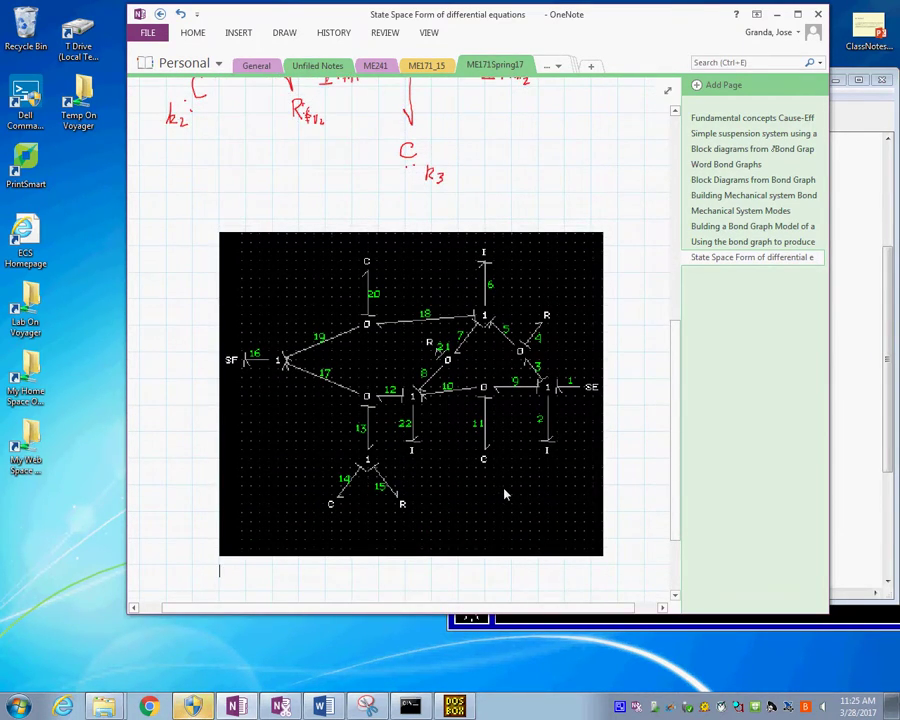
Move the pasted bond graph image up and left so it sits directly under the C: k3 element.
scroll(503, 490, up, 5)
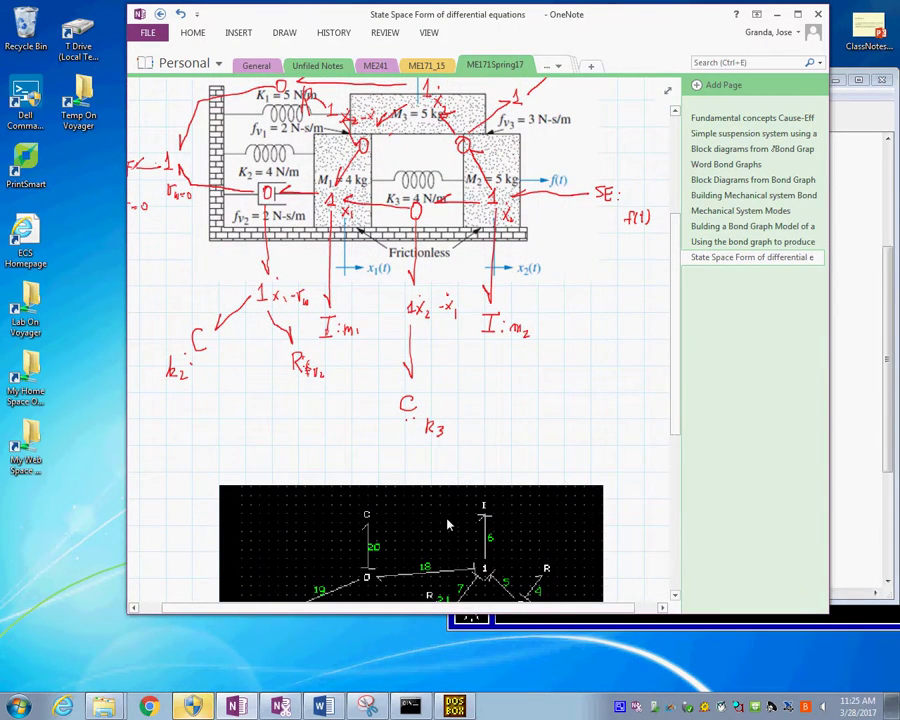
click(420, 502)
drag(420, 502, 370, 447)
drag(676, 376, 687, 442)
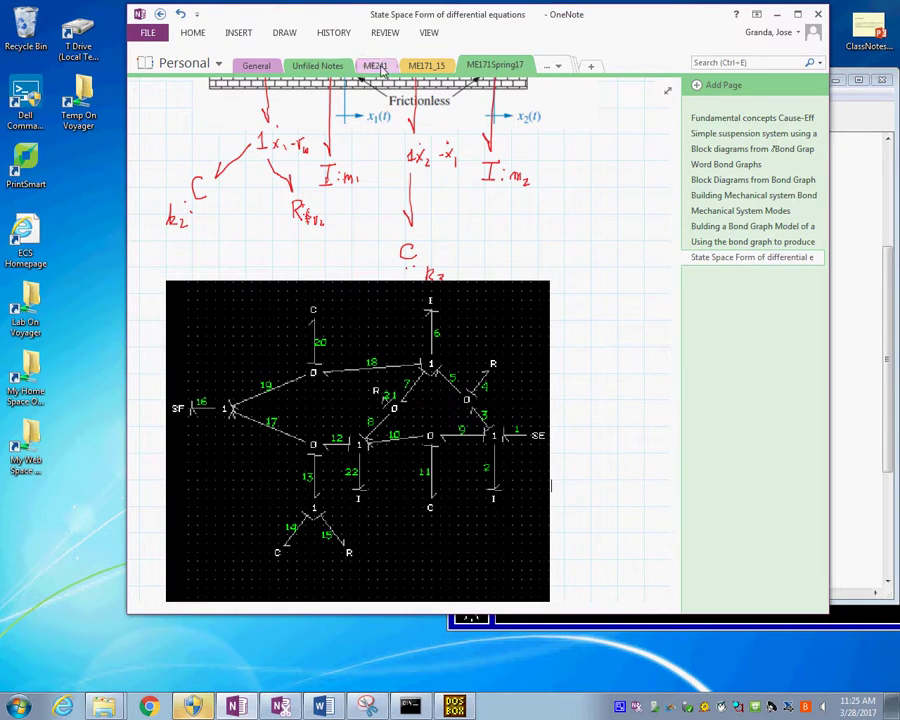
Handwrite the output "Vel. M3 = f6" above the pasted bond graph and add the heading "Outputs" over it.
drag(673, 298, 669, 150)
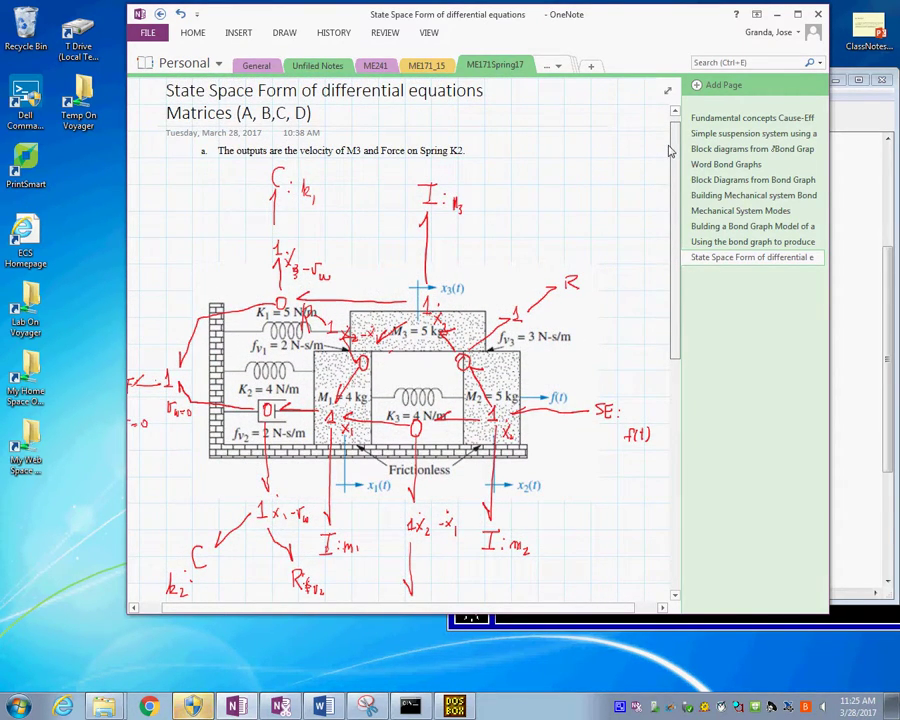
drag(670, 150, 706, 215)
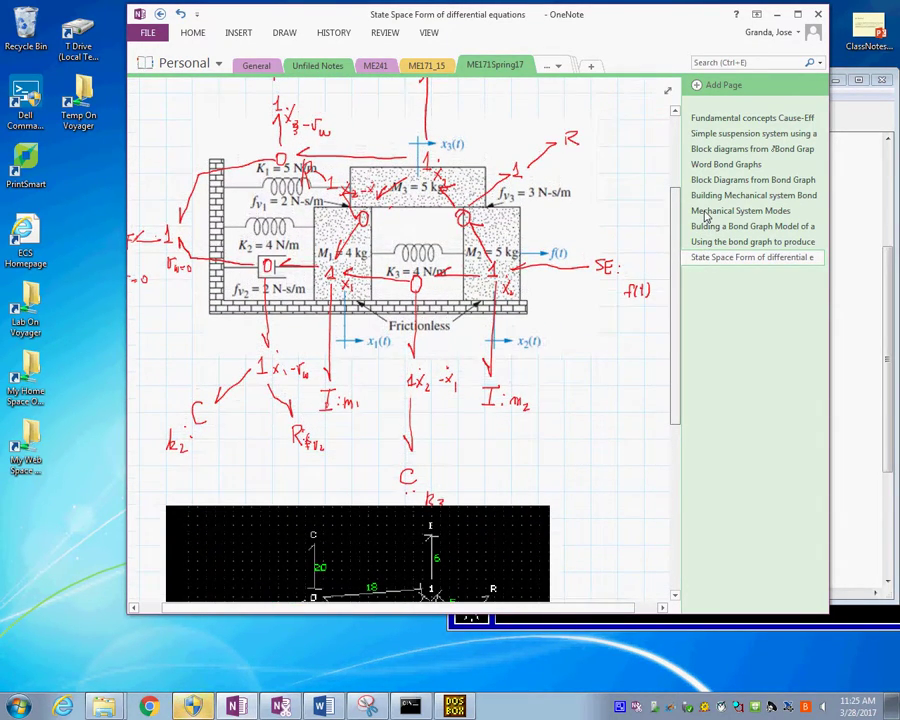
scroll(706, 215, up, 2)
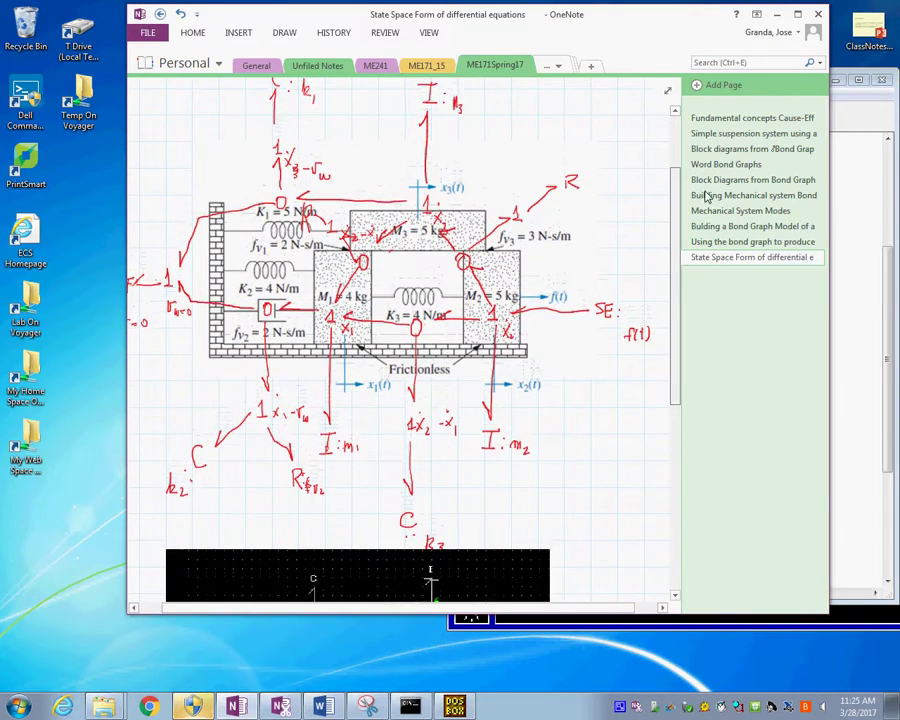
scroll(704, 221, down, 5)
scroll(730, 310, down, 5)
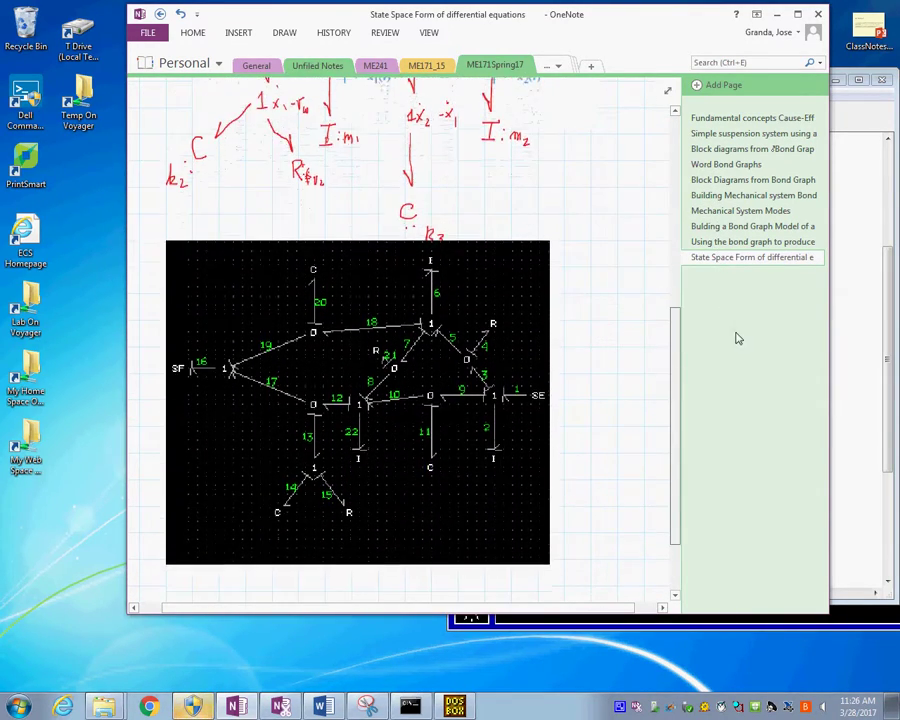
scroll(743, 360, up, 1)
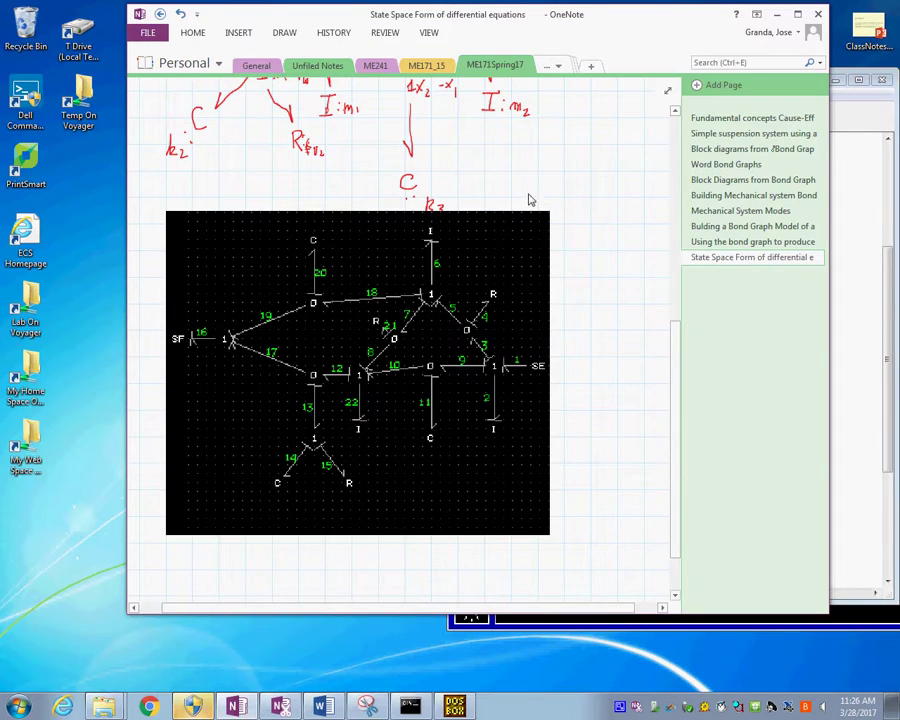
mouse_move(487, 148)
mouse_down()
mouse_move(512, 170)
mouse_move(521, 157)
mouse_move(522, 170)
mouse_move(559, 159)
mouse_up()
drag(549, 166, 577, 153)
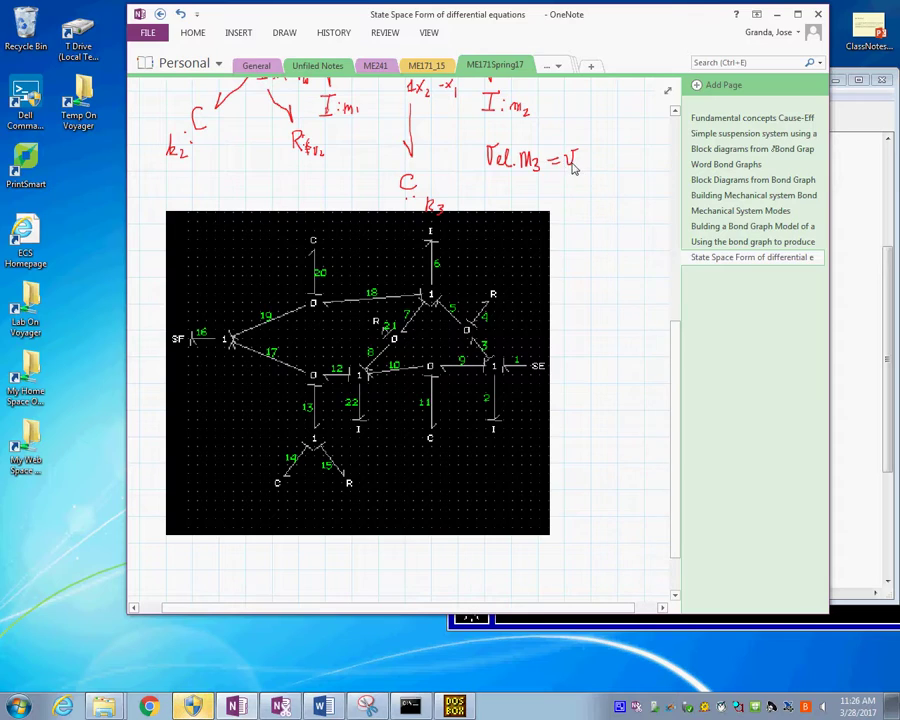
mouse_move(570, 150)
mouse_down()
mouse_move(570, 172)
mouse_move(579, 168)
mouse_up()
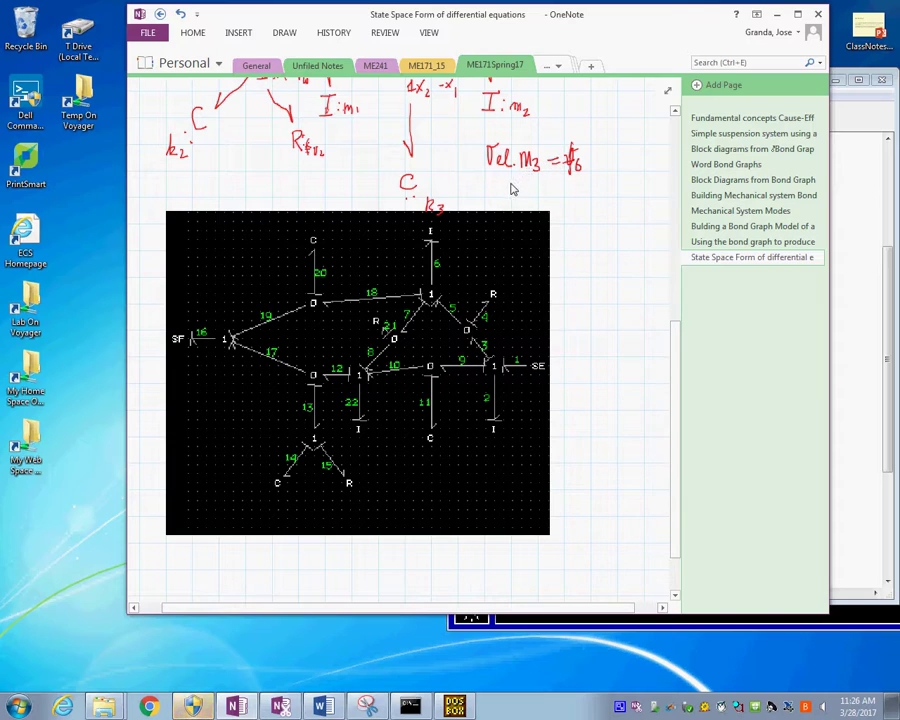
mouse_move(486, 125)
mouse_down()
mouse_move(490, 140)
mouse_move(543, 131)
mouse_up()
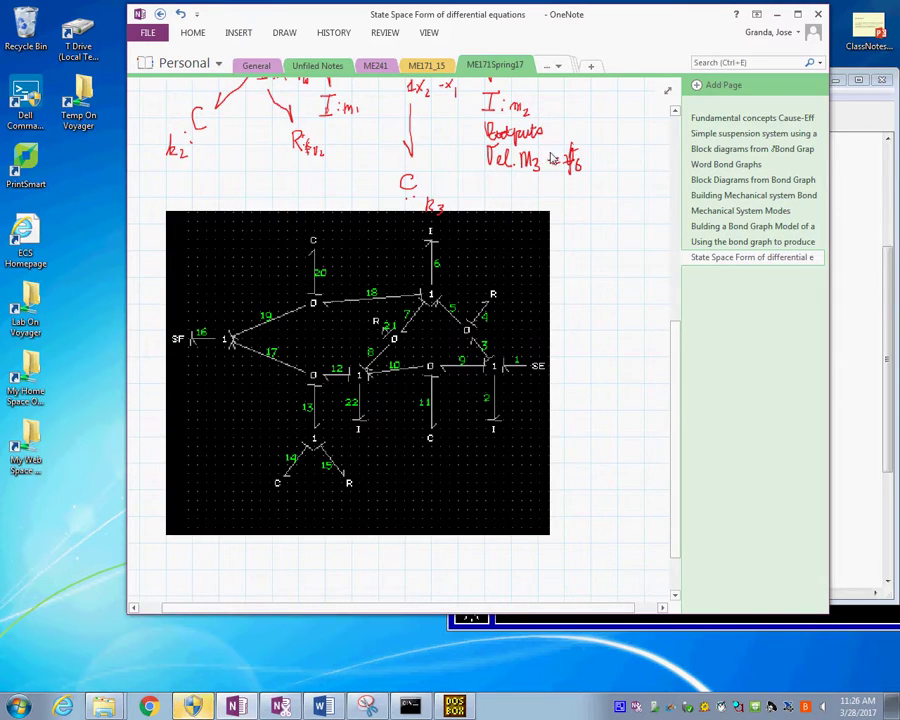
Handwrite the second output "Force in k2 = e14" below the M3 velocity line.
drag(677, 360, 555, 280)
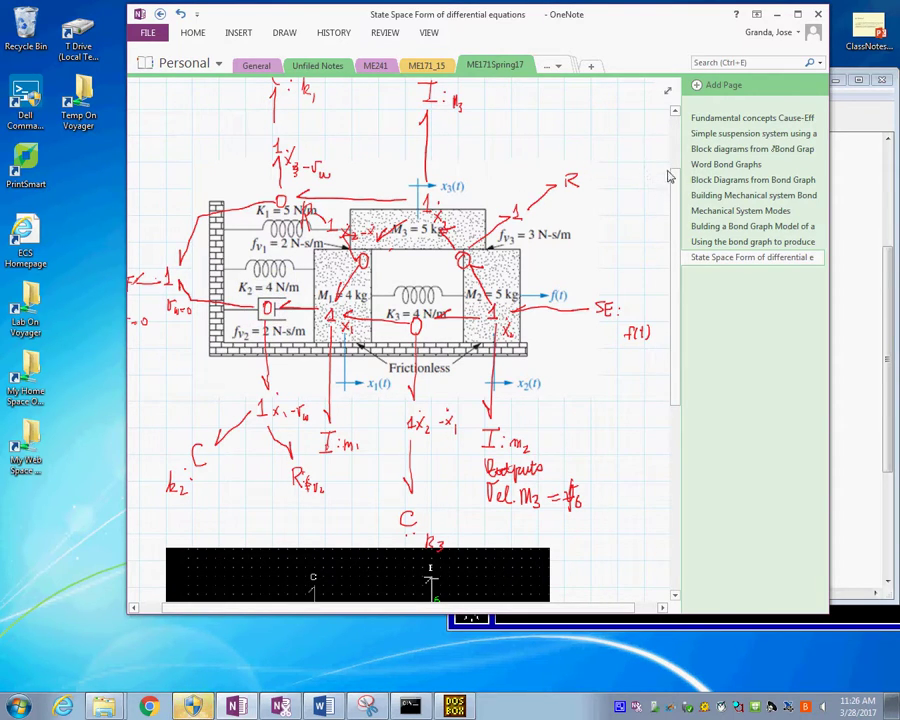
drag(673, 234, 688, 362)
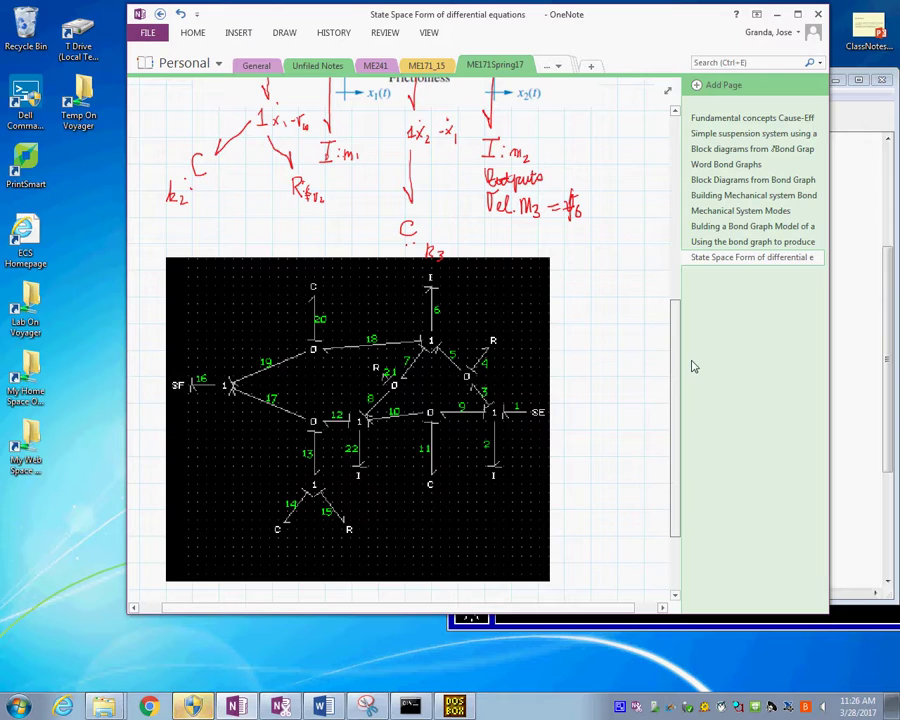
drag(690, 367, 685, 348)
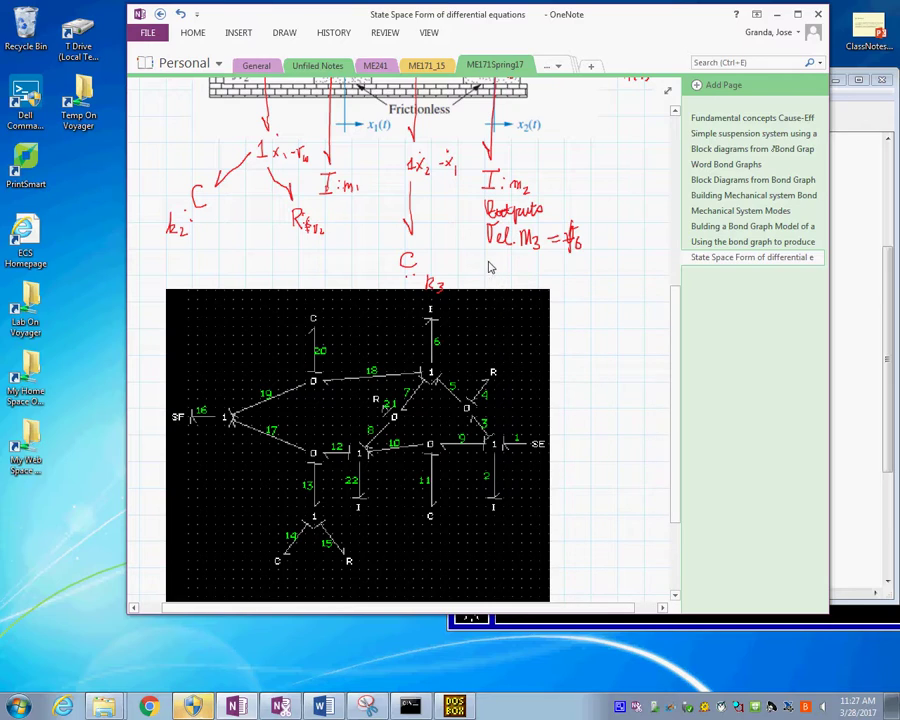
mouse_move(489, 258)
mouse_down()
mouse_move(497, 272)
mouse_move(510, 272)
mouse_up()
drag(513, 268, 522, 270)
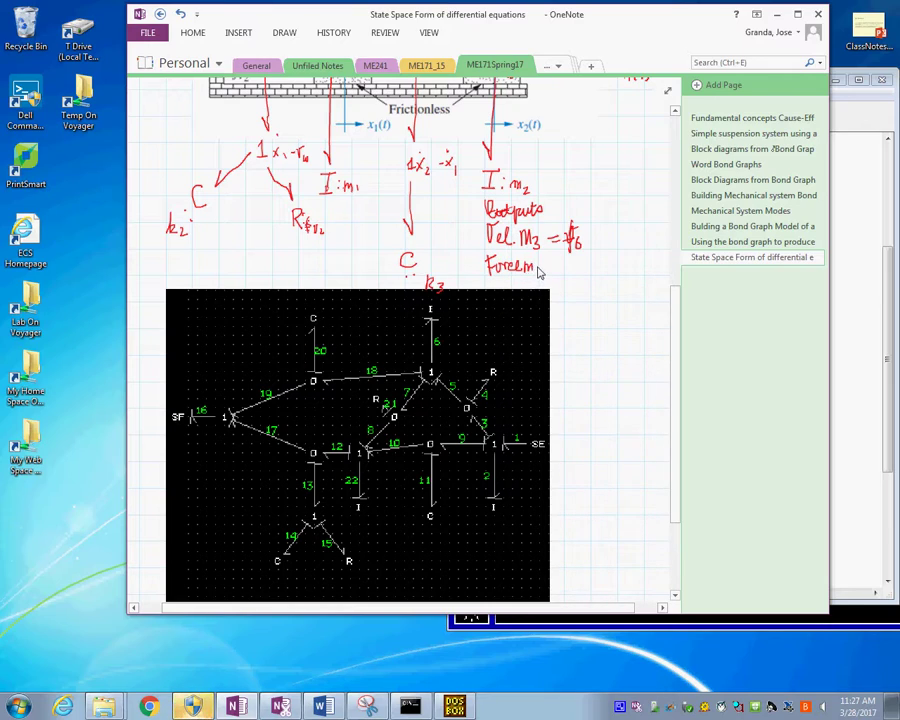
mouse_move(541, 260)
mouse_down()
mouse_move(547, 271)
mouse_move(600, 274)
mouse_up()
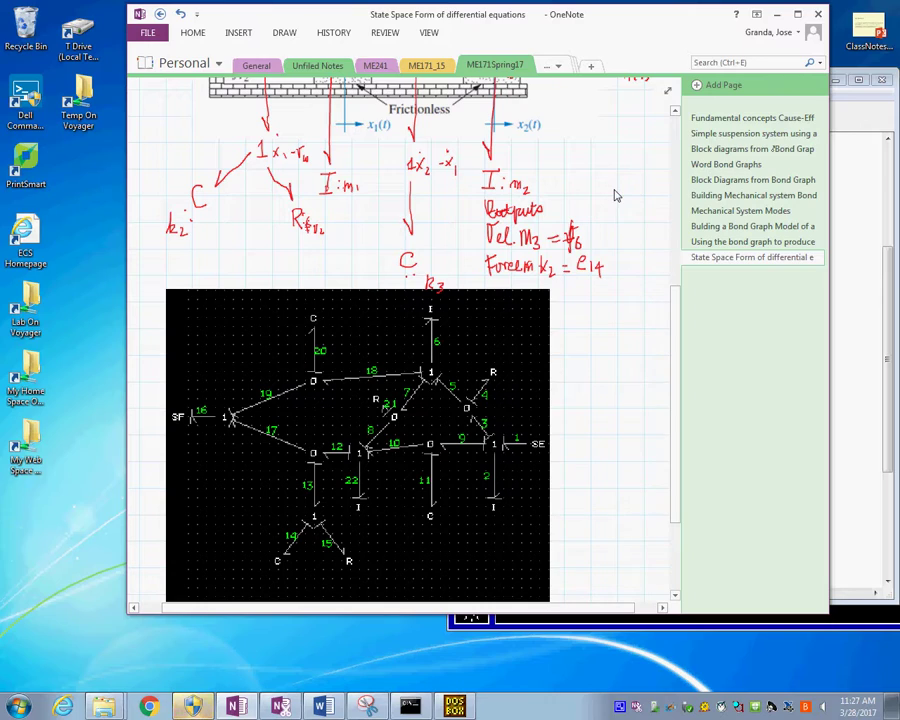
drag(603, 261, 603, 273)
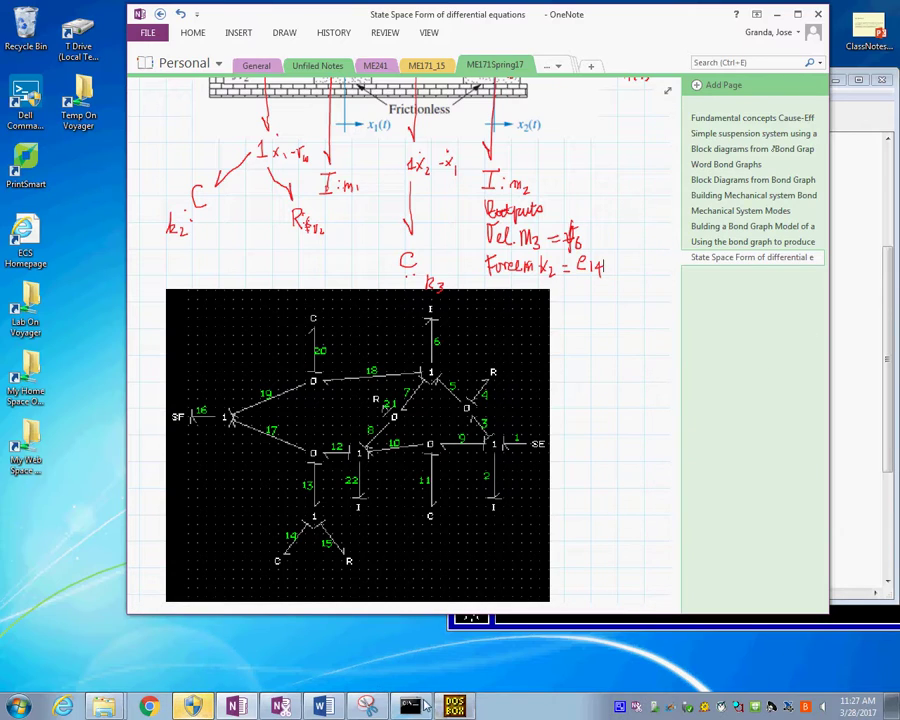
Switch to CAMP-G and generate the MATLAB model files from the bond graph.
click(456, 708)
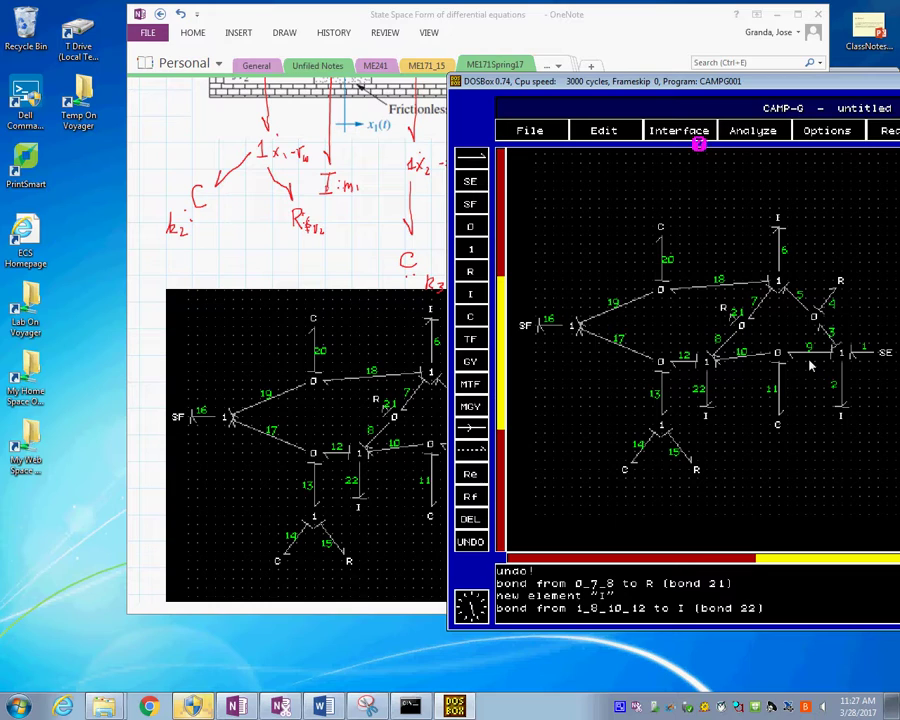
click(688, 137)
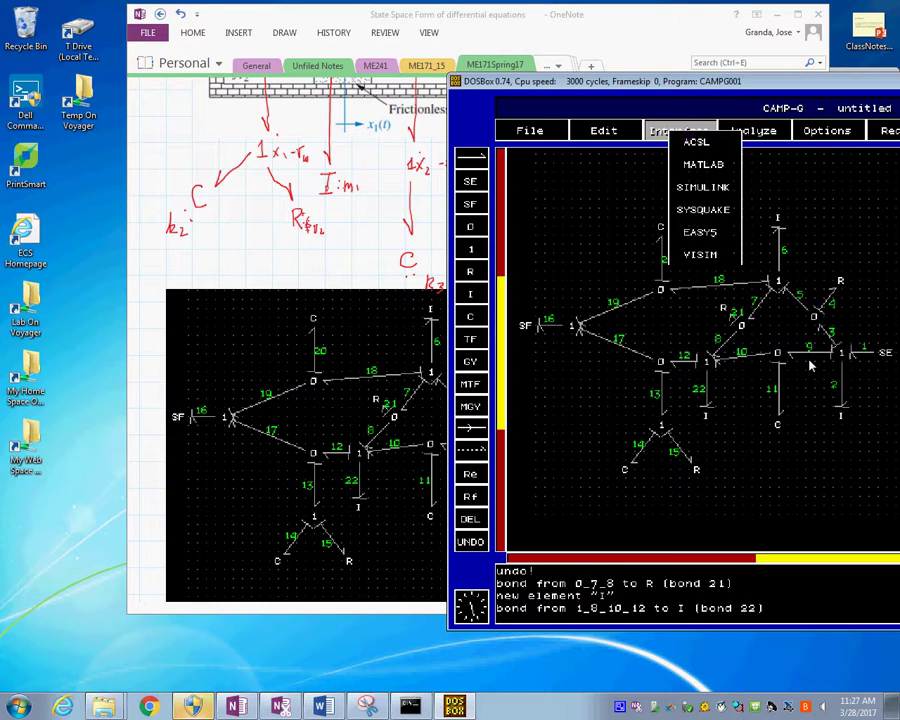
click(700, 164)
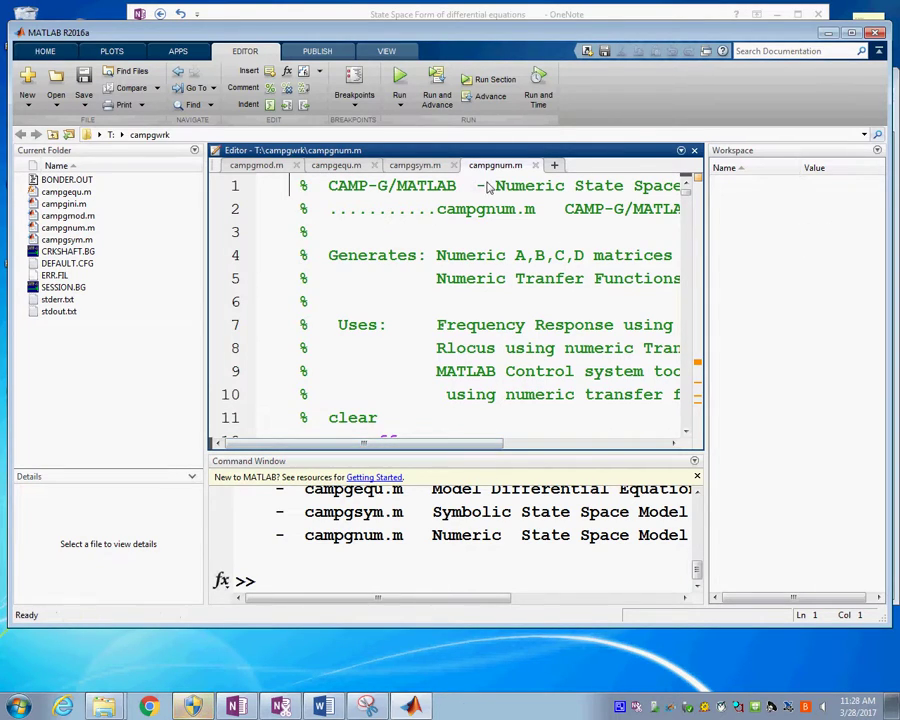
Run campgsym.m in MATLAB, then enlarge the MATLAB window and its Command Window area for the output.
click(420, 166)
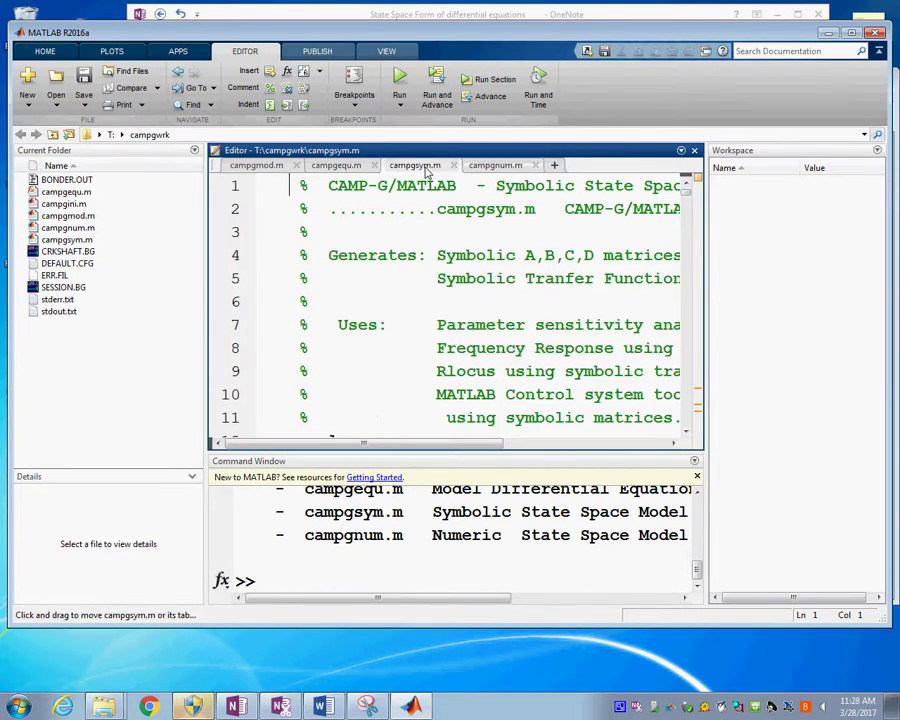
click(399, 77)
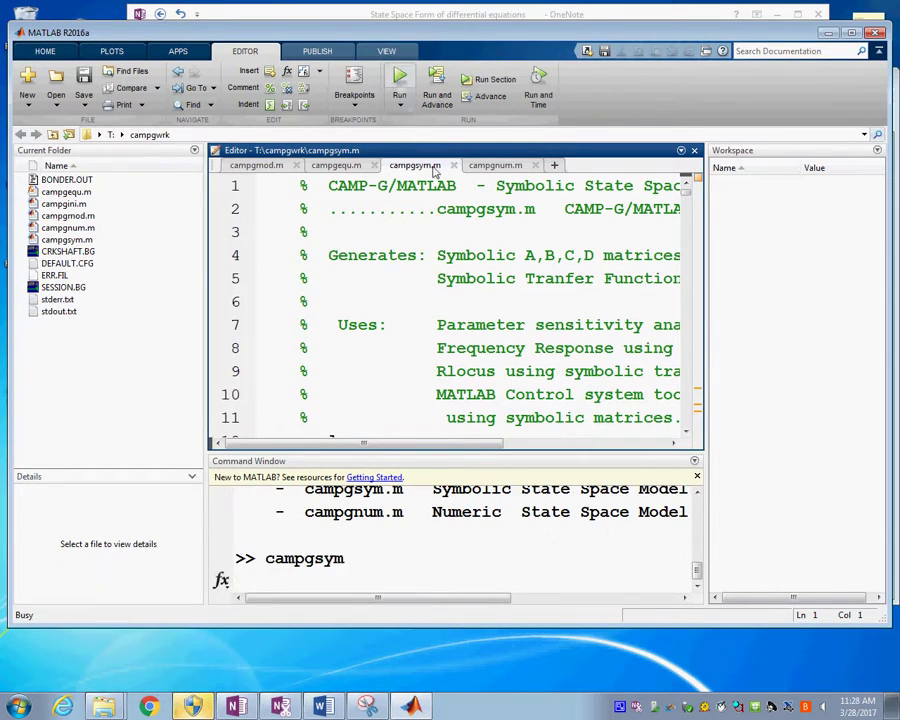
double_click(556, 629)
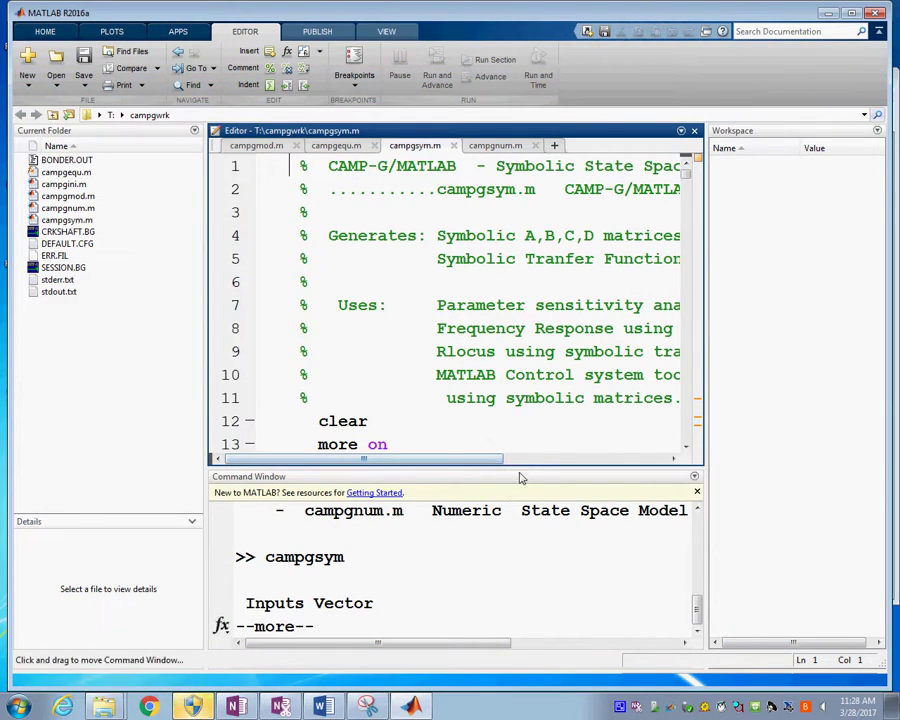
drag(528, 473, 549, 315)
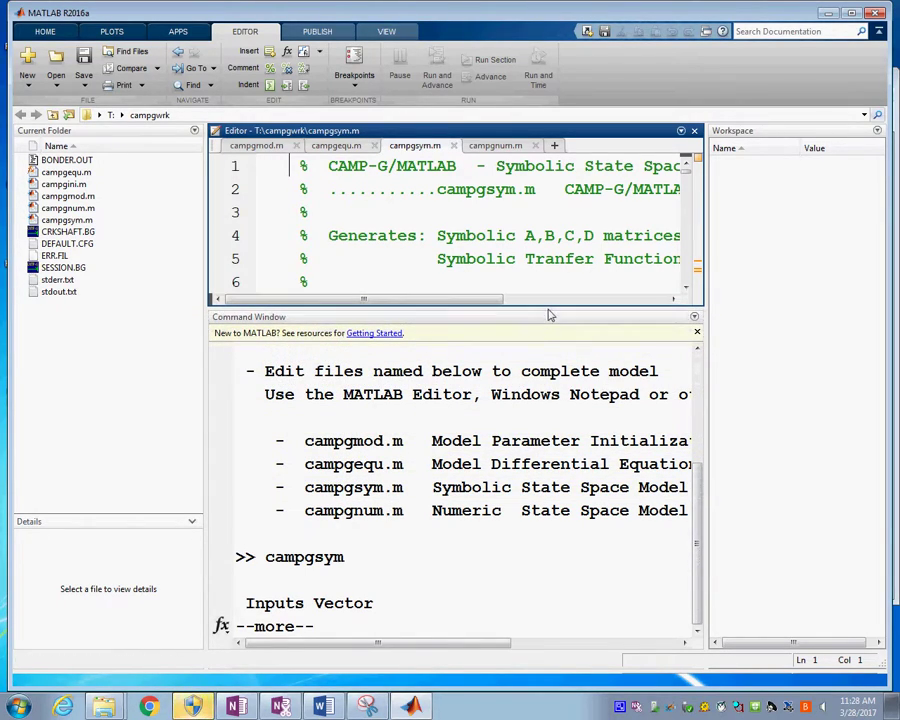
click(494, 515)
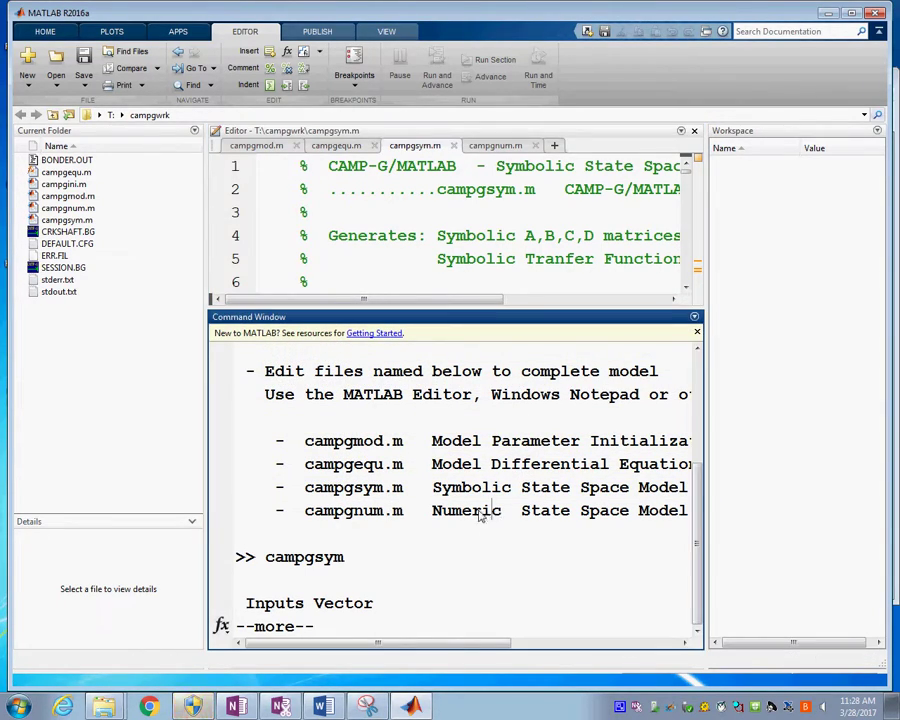
Page through the campgsym output from the inputs vector to the characteristic polynomial, abort the run, and review the B and C matrices.
key(space)
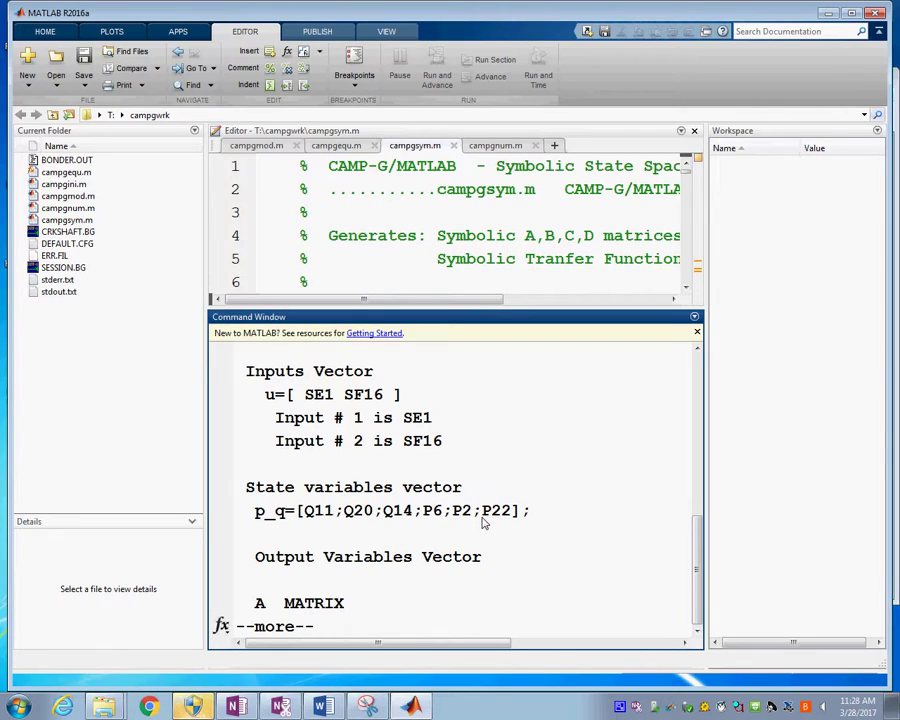
key(space)
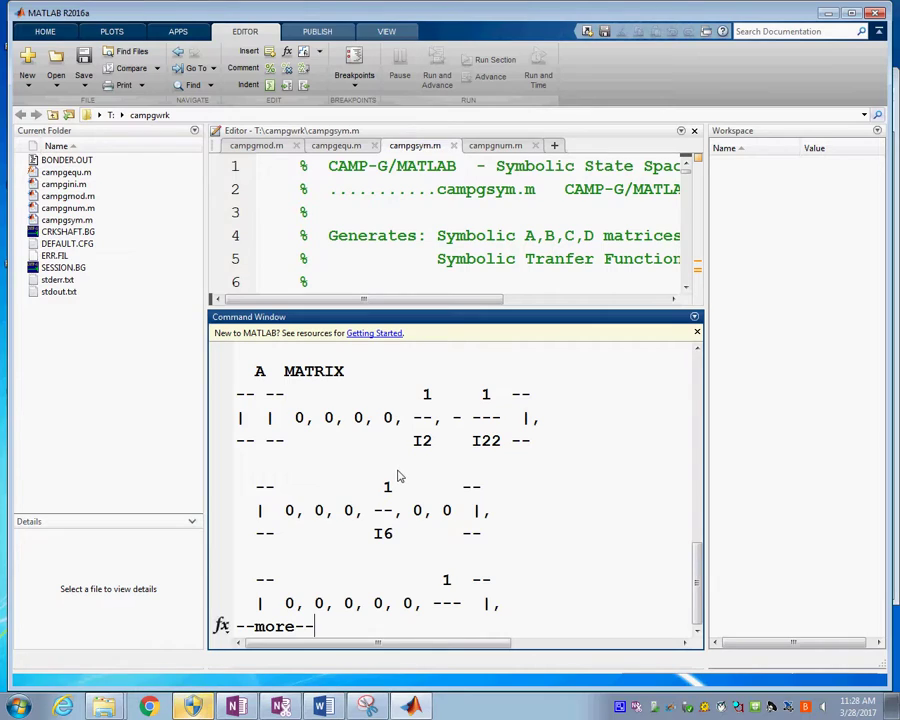
key(space)
key(space)
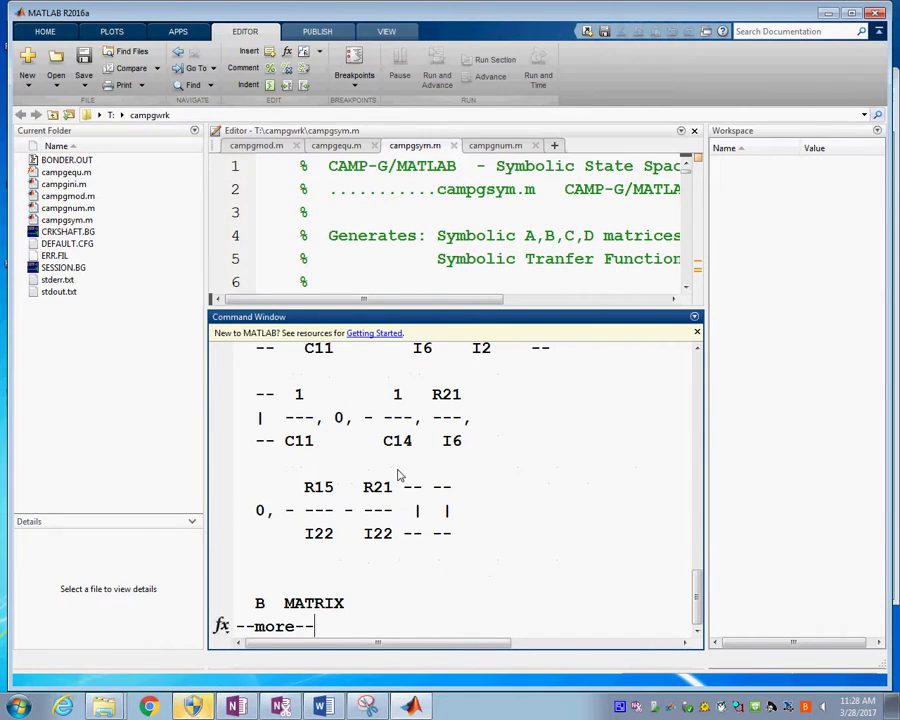
key(space)
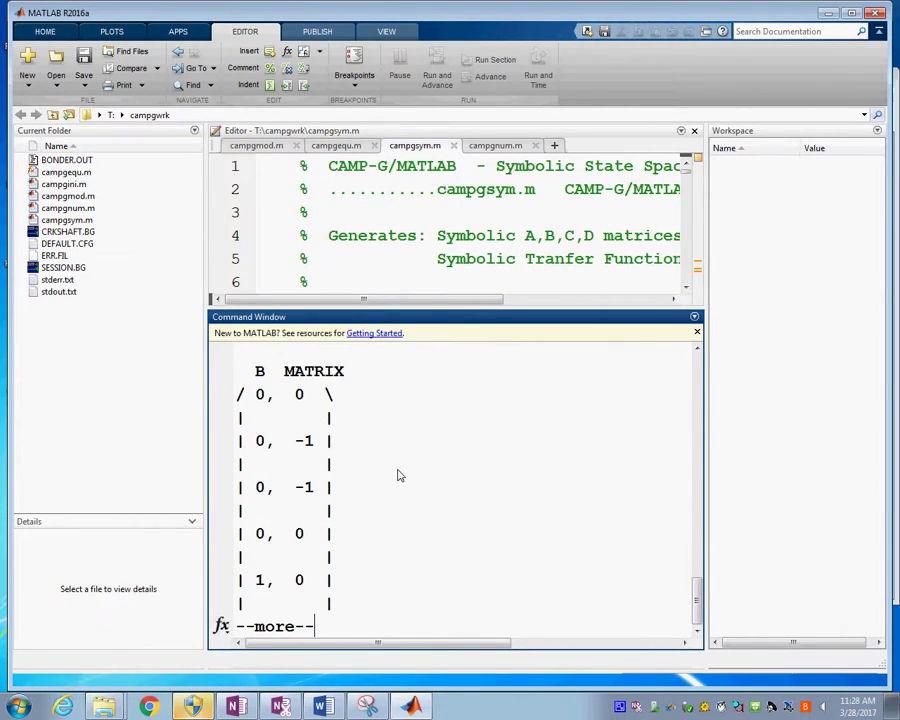
key(space)
key(space)
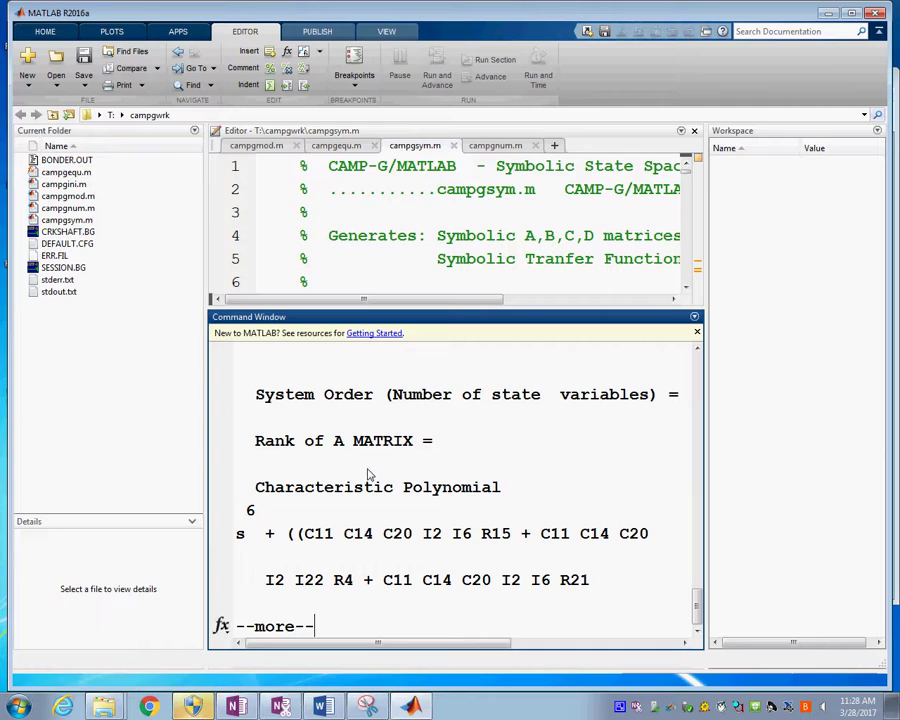
key(ctrl+c)
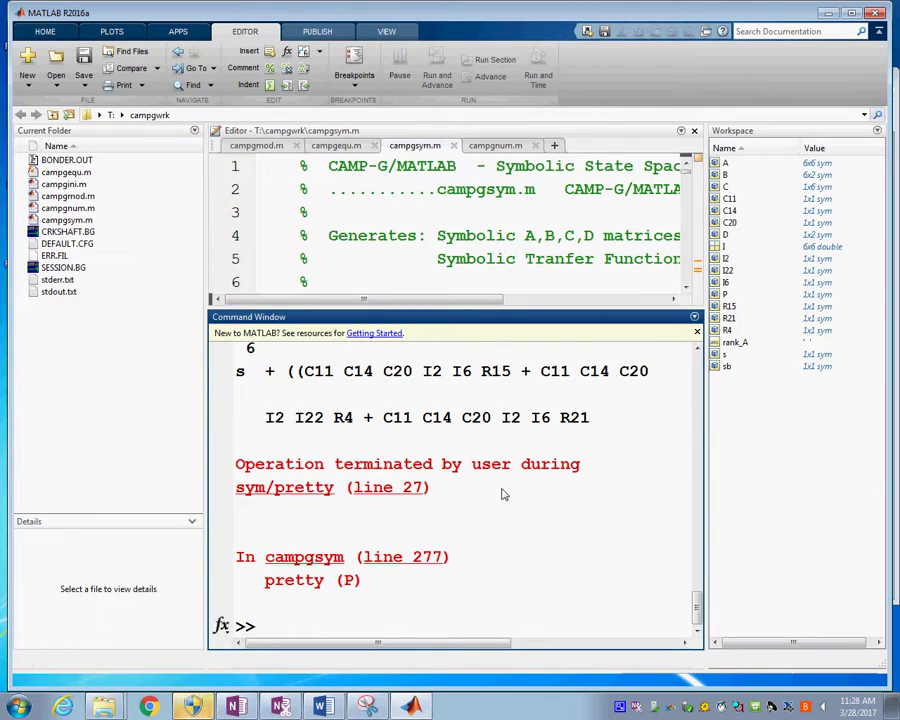
scroll(503, 494, up, 5)
scroll(492, 497, up, 3)
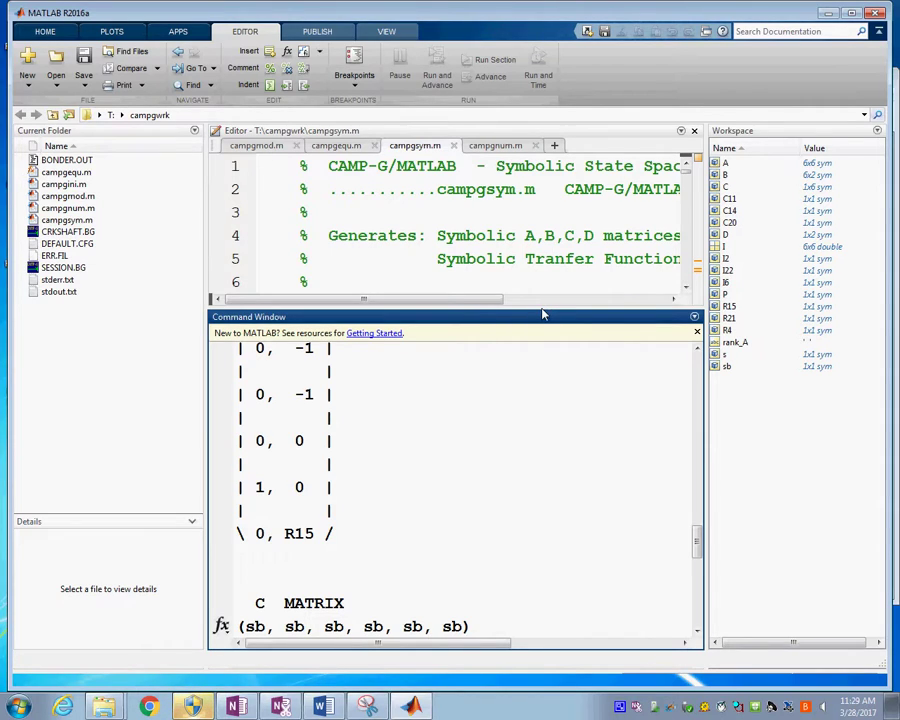
Search campgsym.m for "f6" and keep the search dialog clear of the editor text.
drag(543, 315, 536, 341)
drag(475, 12, 513, 38)
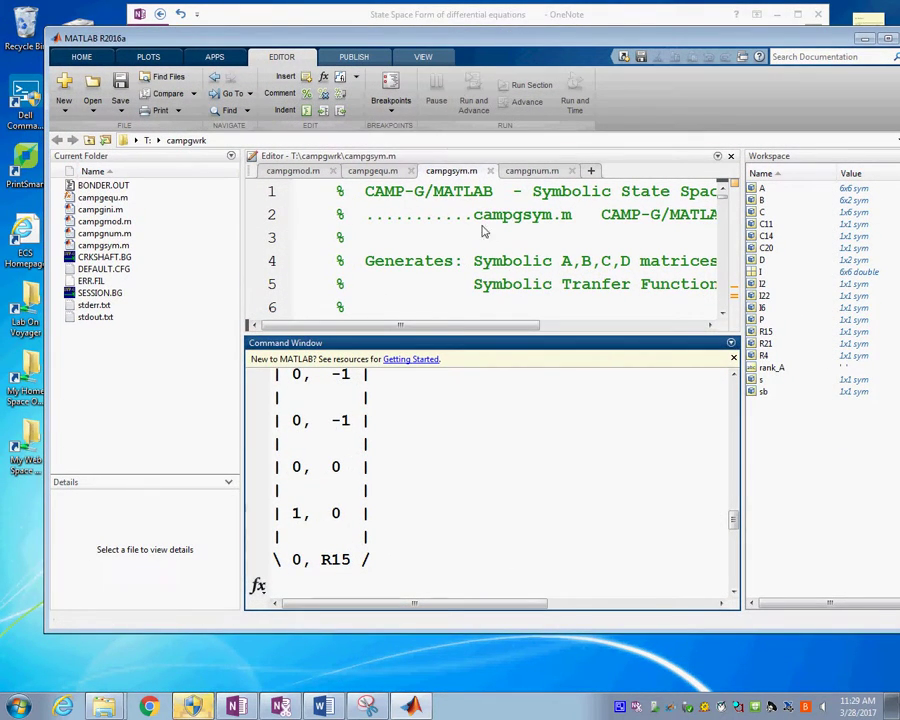
click(474, 260)
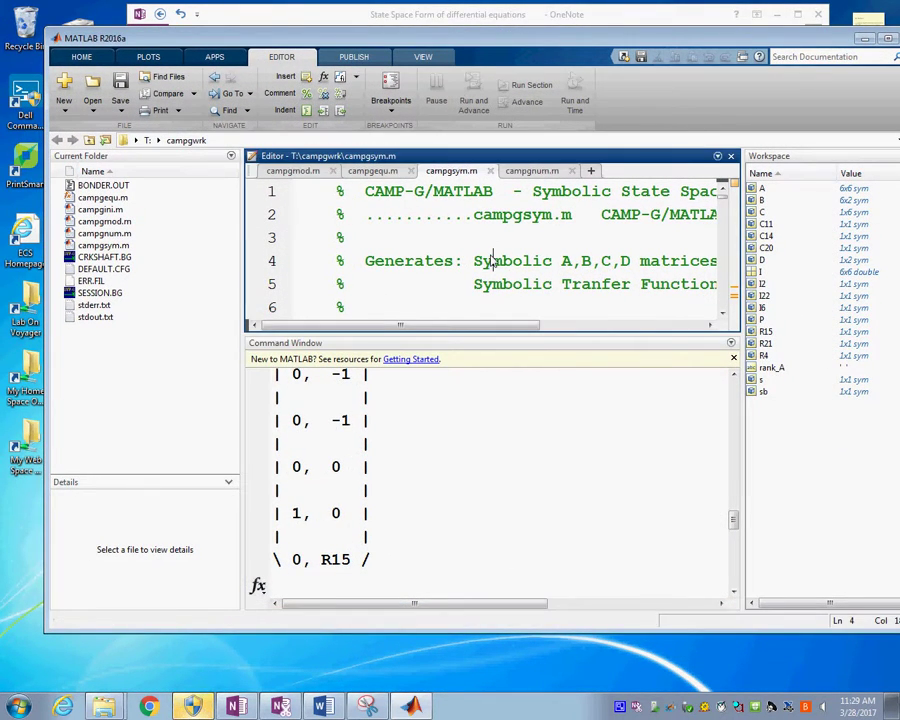
click(226, 110)
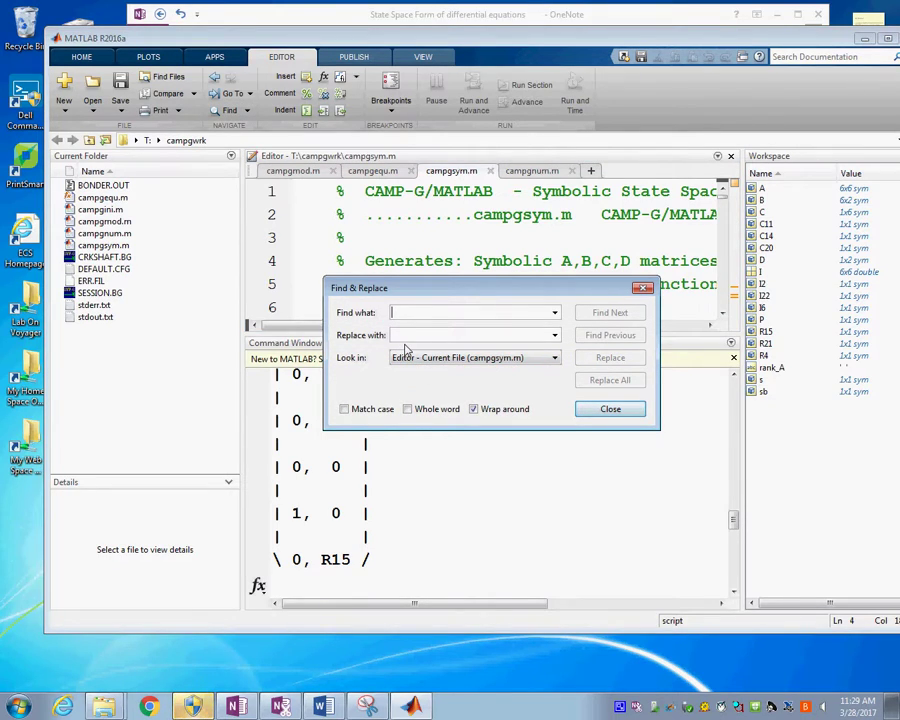
text(f)
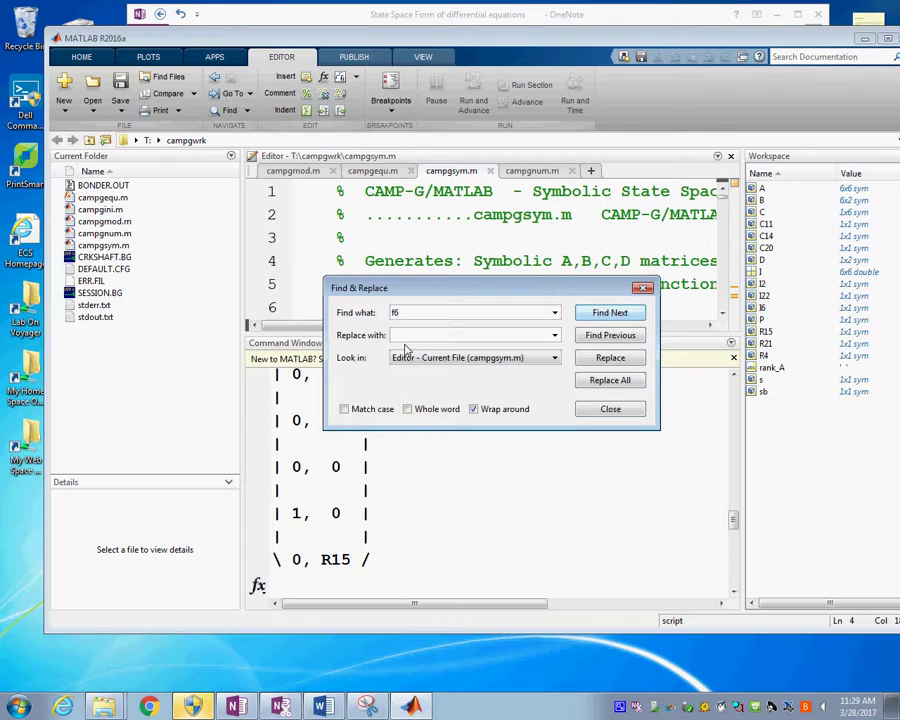
text(6)
key(Return)
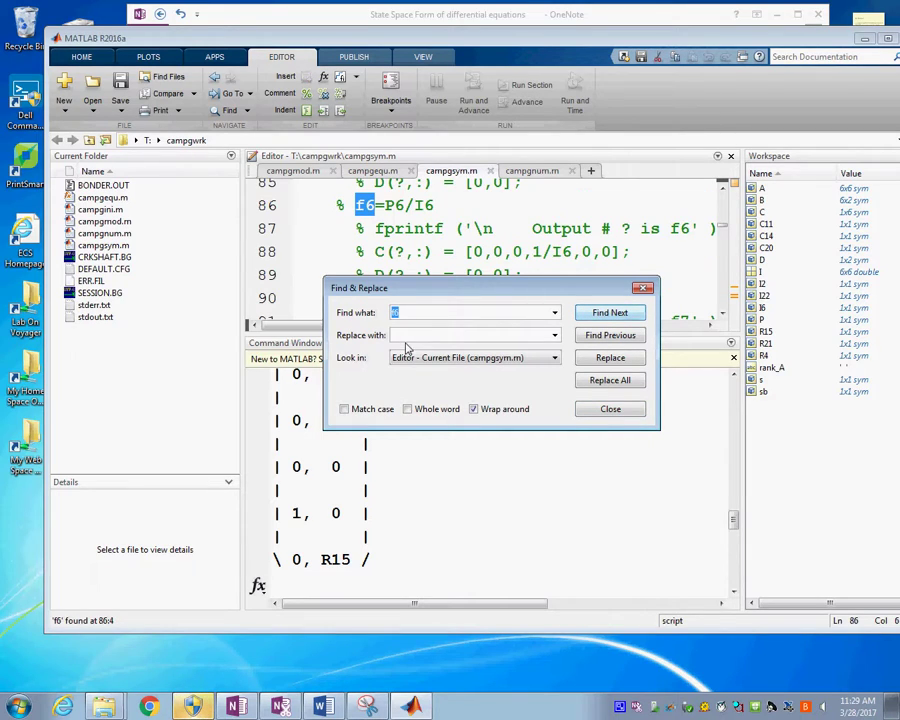
drag(493, 296, 459, 454)
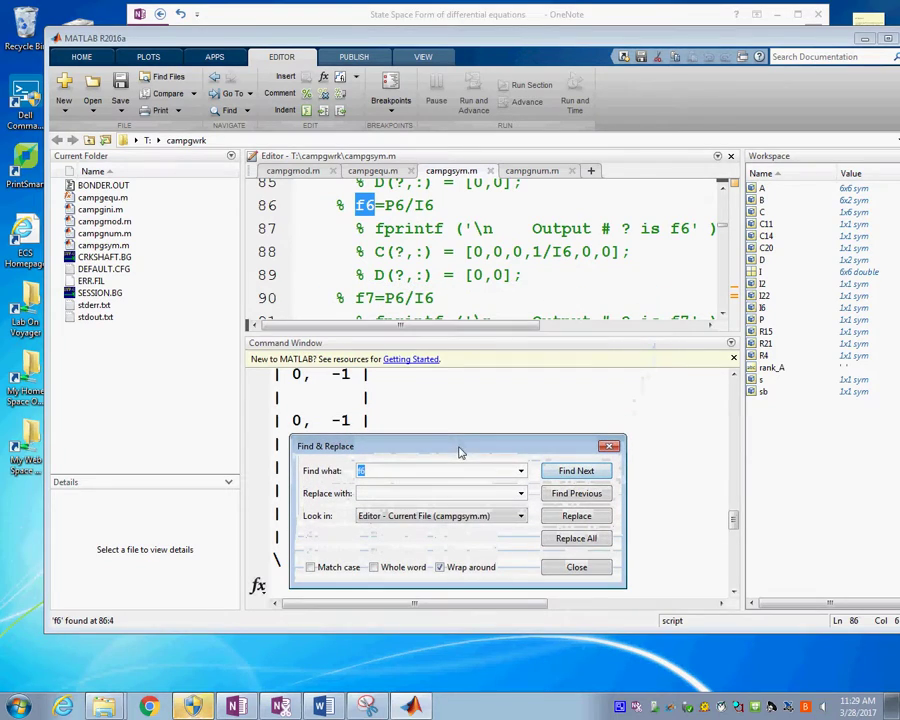
Uncomment the fprintf, C and D lines under f6=P6/I6.
click(357, 228)
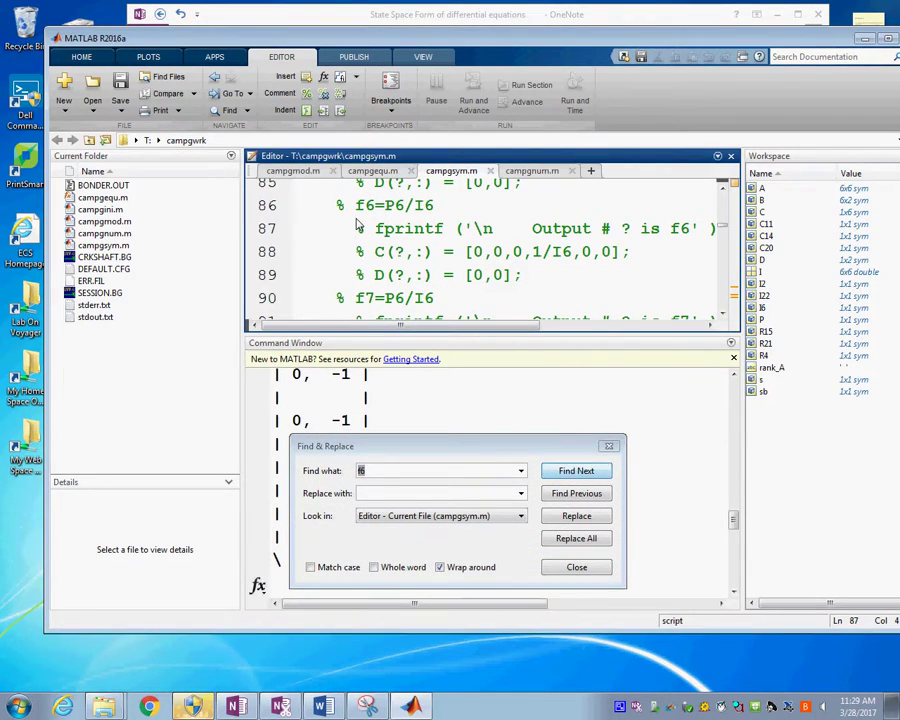
key(Delete)
key(Down)
key(Delete)
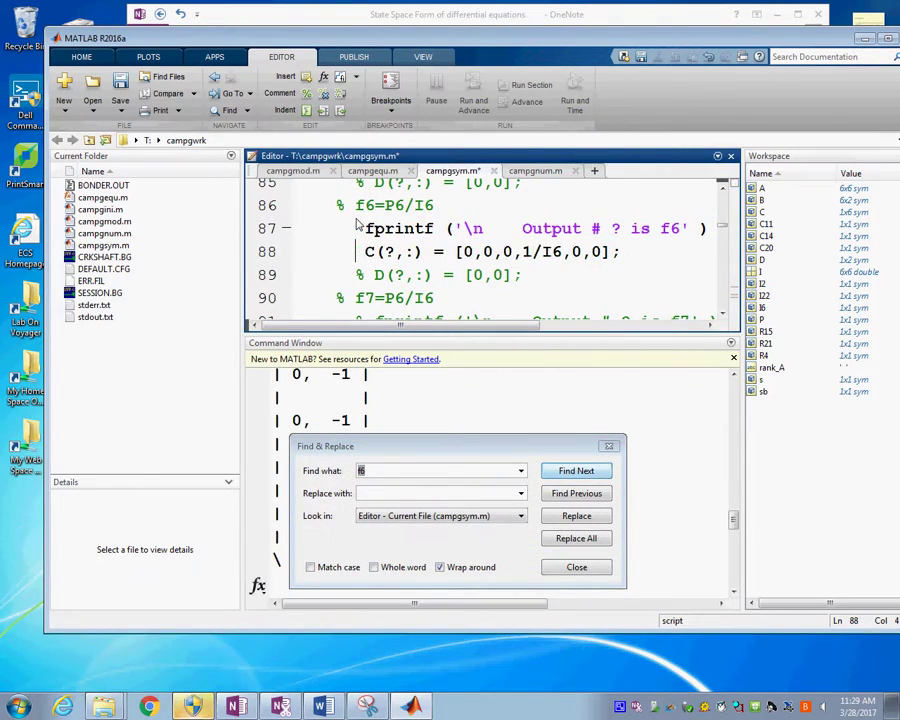
key(Delete)
Replace the question mark in the f6 fprintf line with output number 1.
key(Up)
key(Up)
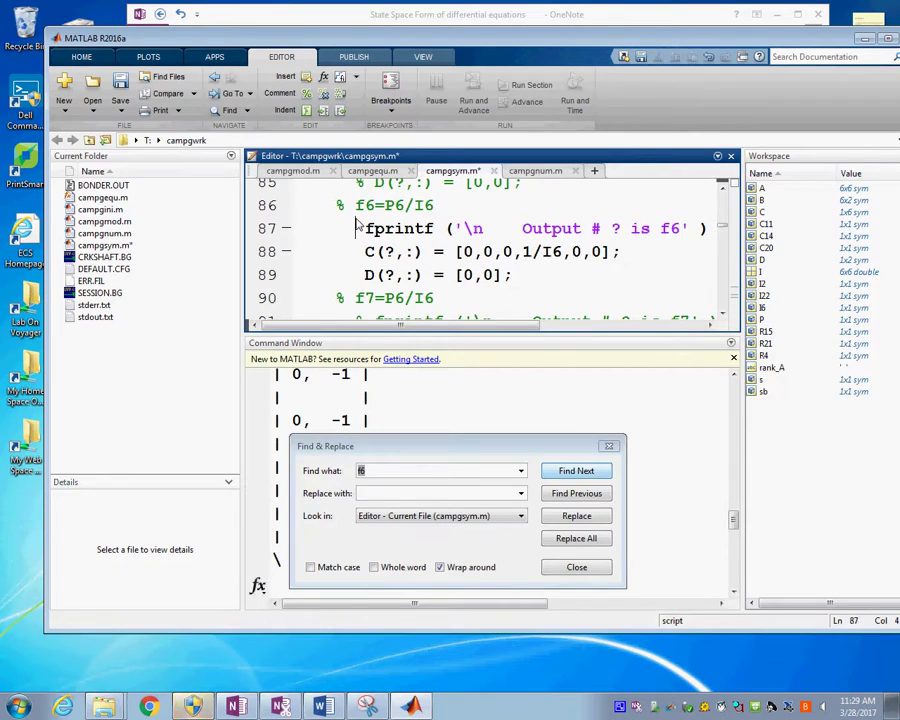
key(Right)
key(Right)
key(Right)
key(Right)
key(Right)
key(Right)
key(Right)
key(Right)
key(Right)
key(Right)
key(Right)
key(Right)
key(Right)
key(Right)
key(Right)
key(Right)
key(Right)
key(Right)
key(Right)
key(Right)
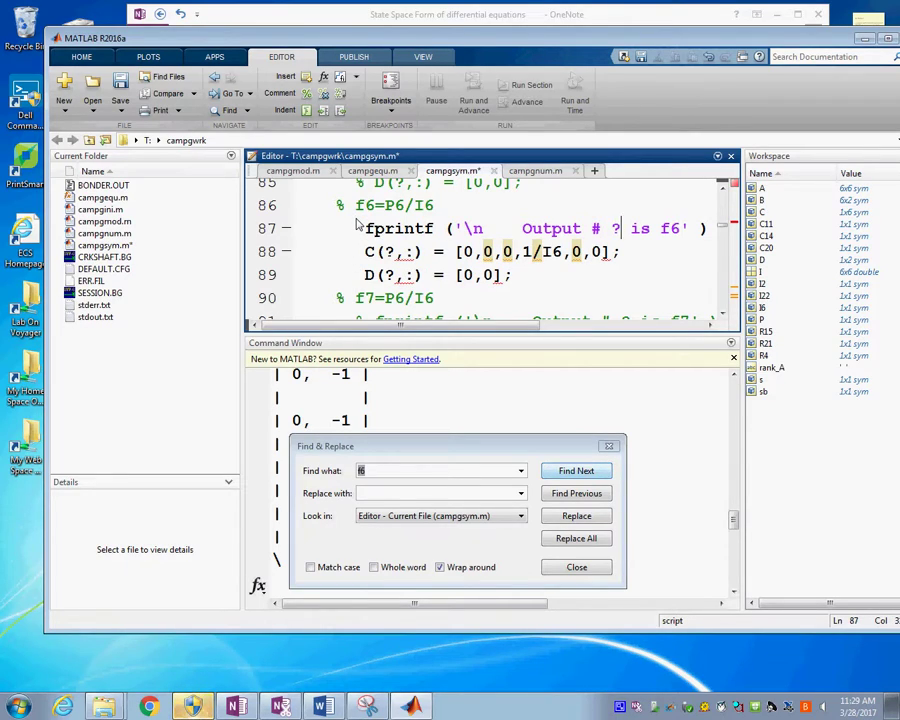
key(Delete)
text(1)
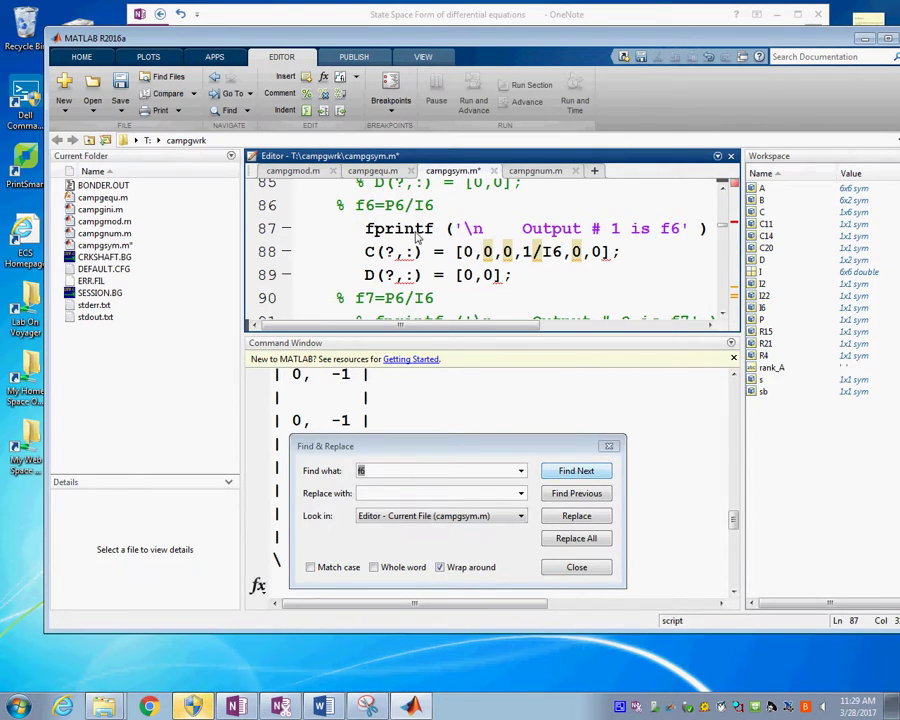
Set the row index of the C and D lines for output f6 to 1.
click(385, 252)
text(1)
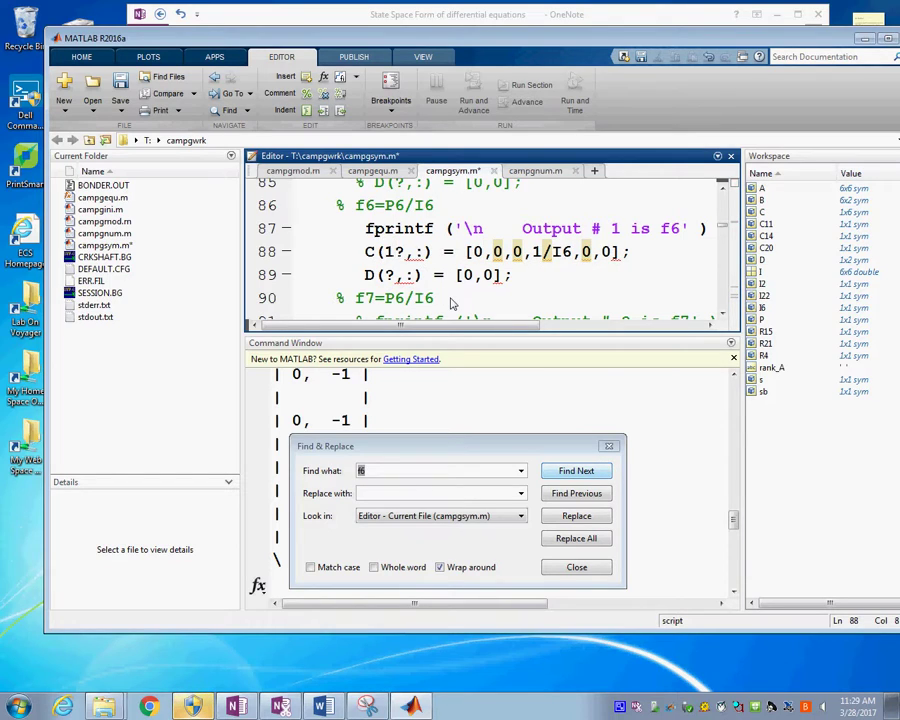
key(Delete)
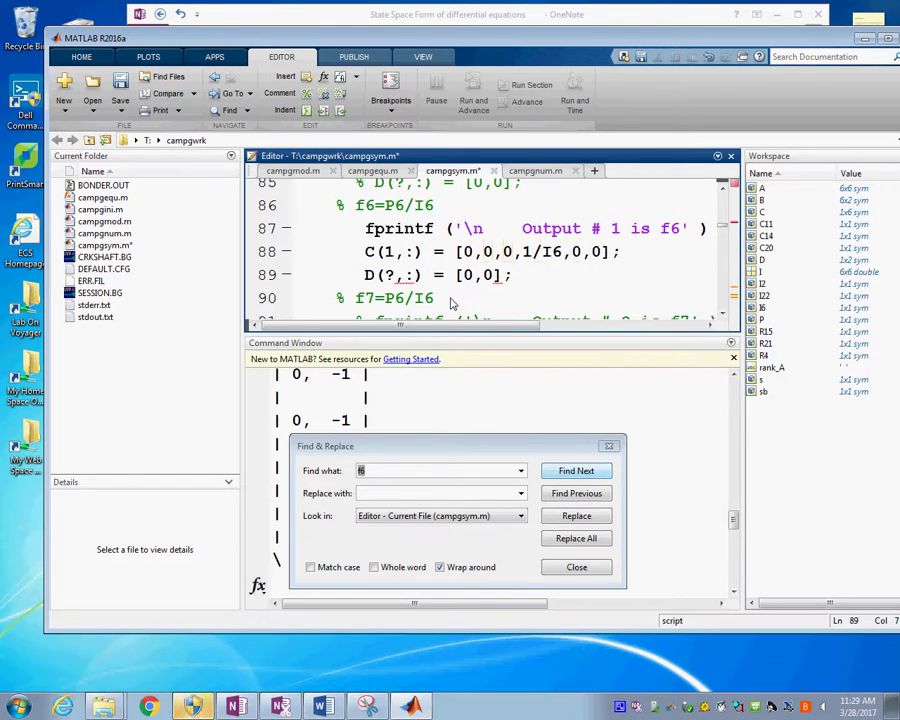
text(1)
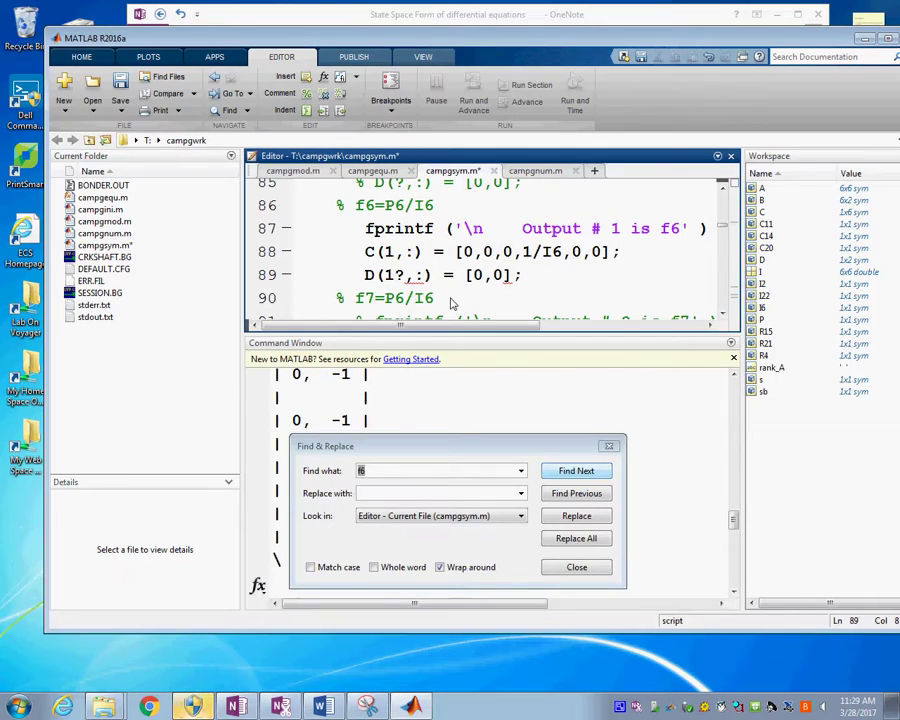
key(Delete)
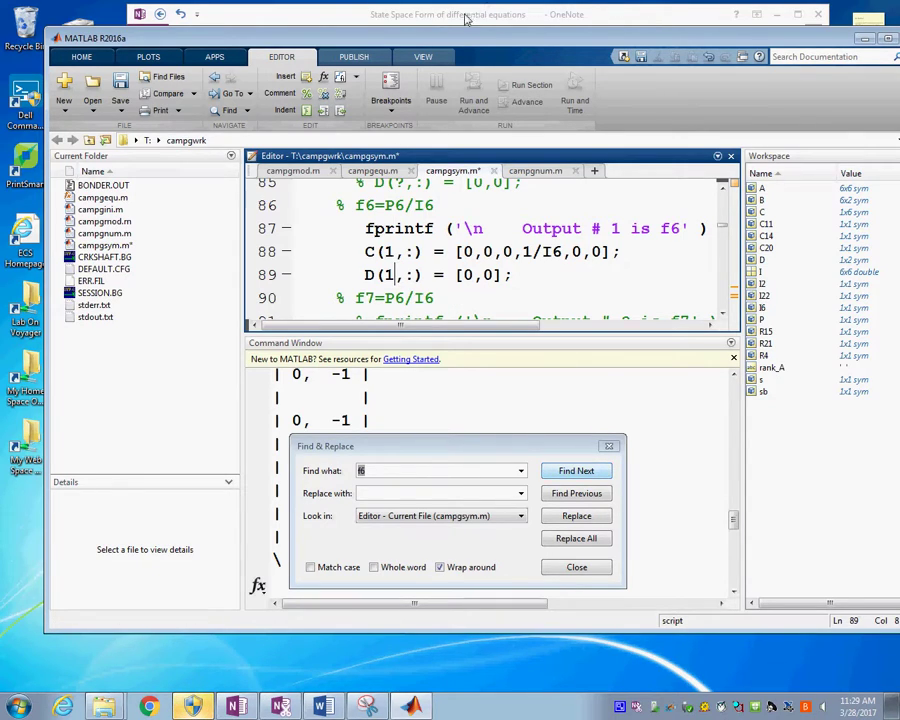
mouse_move(448, 33)
mouse_down()
mouse_move(395, 358)
mouse_move(447, 183)
mouse_move(437, 69)
mouse_move(444, 52)
mouse_up()
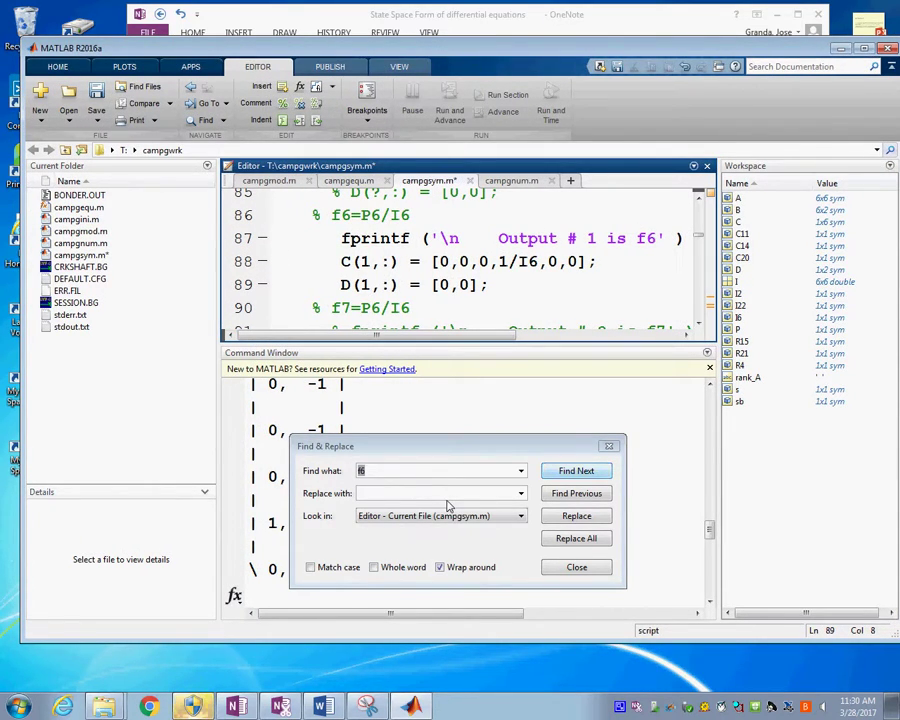
text(e14)
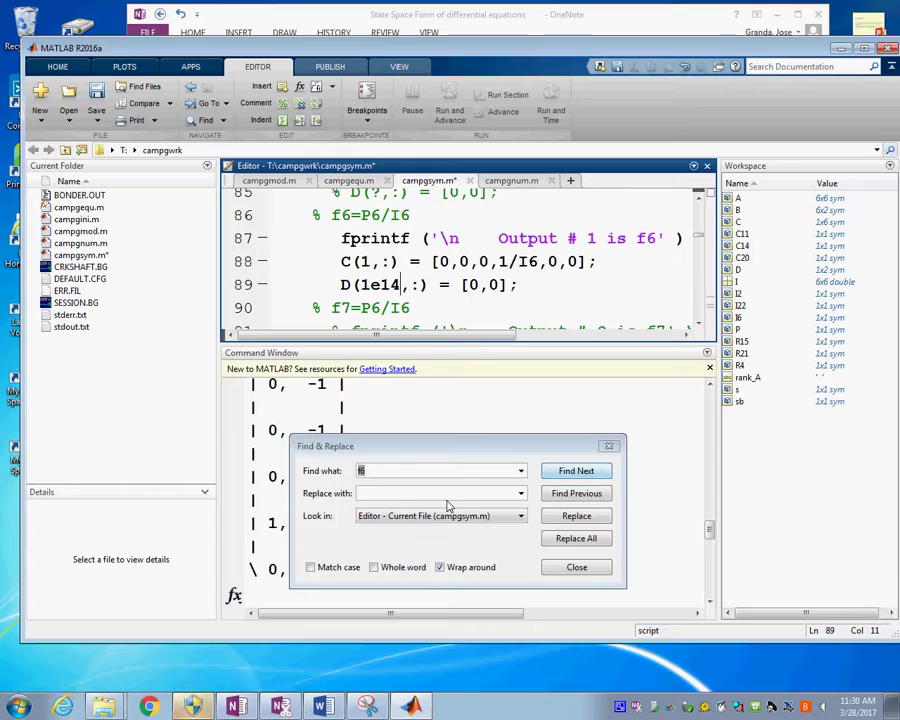
key(Return)
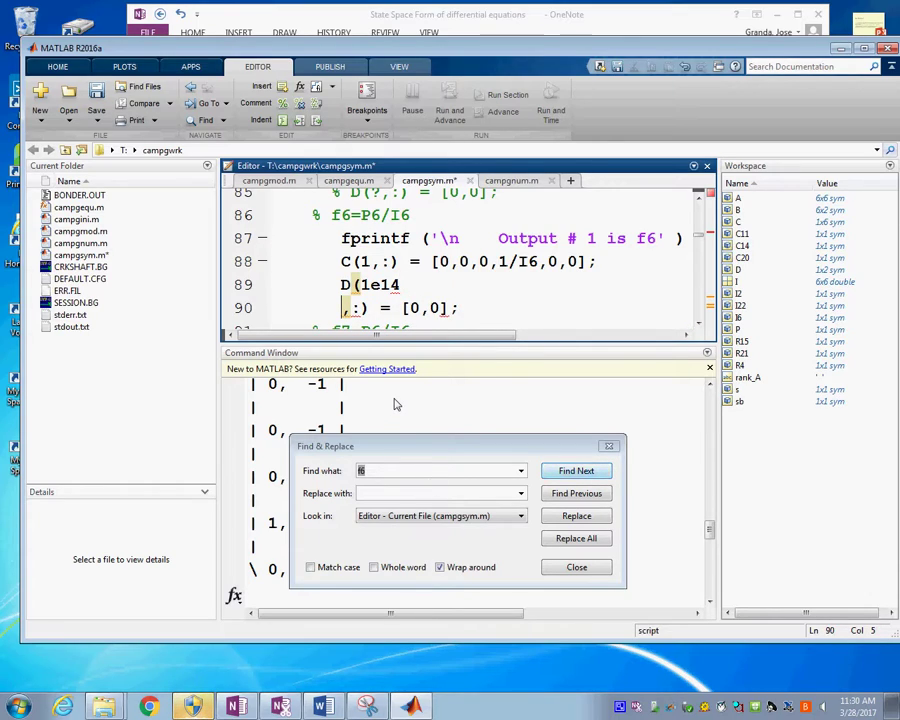
key(BackSpace)
key(BackSpace)
key(BackSpace)
key(BackSpace)
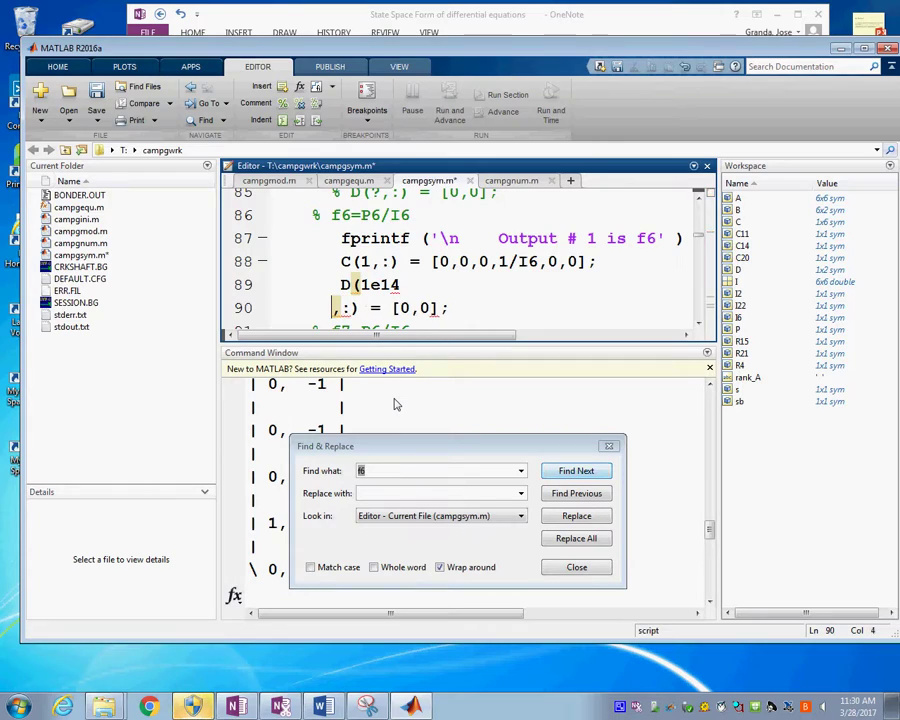
key(BackSpace)
key(BackSpace)
key(BackSpace)
key(BackSpace)
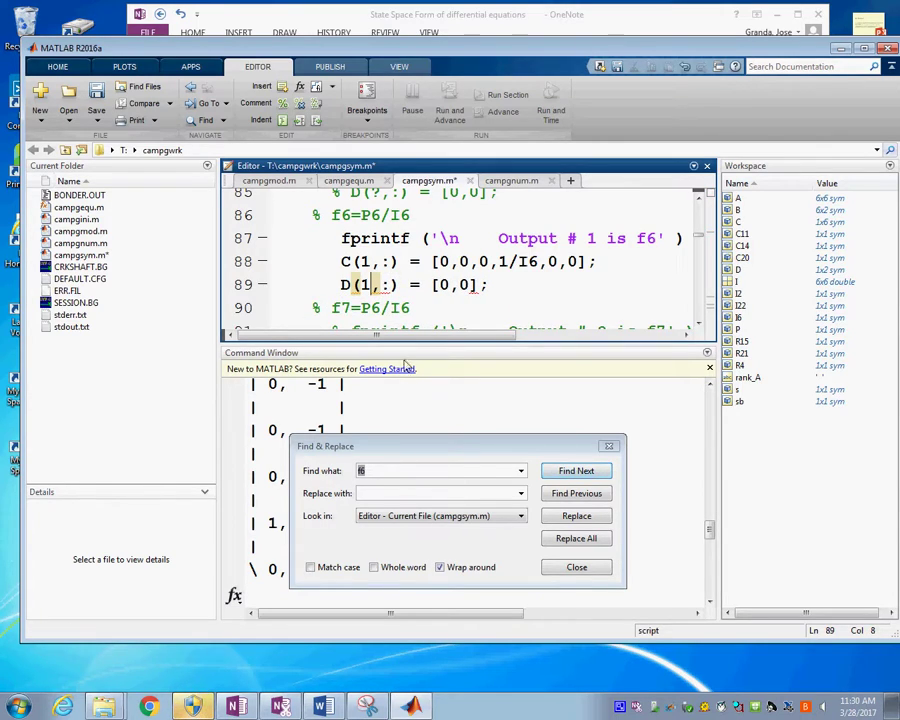
Save campgsym.m and search it for "e14".
click(206, 121)
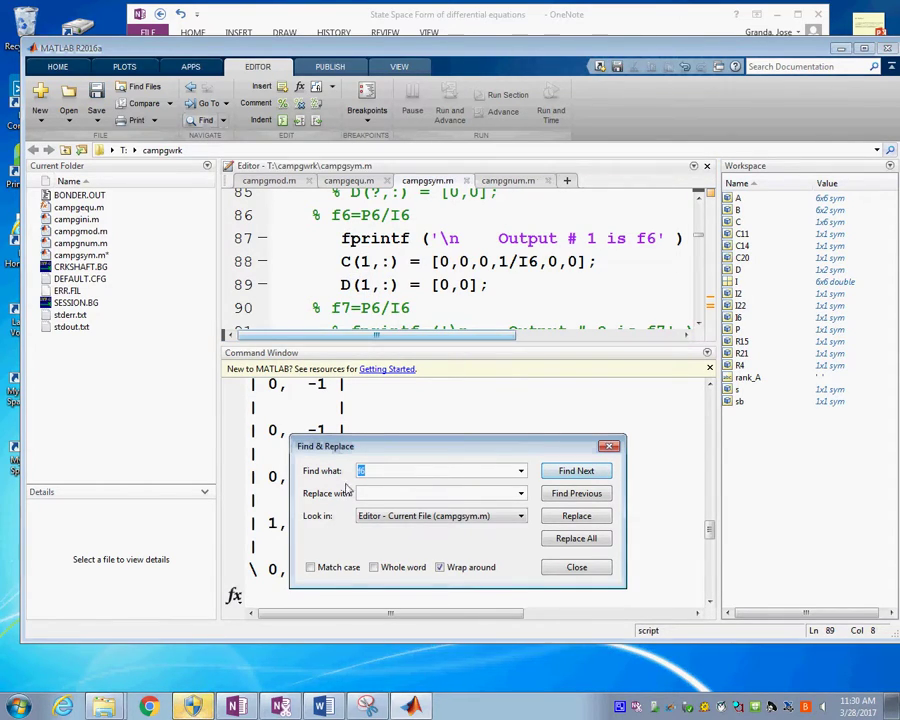
text(e3)
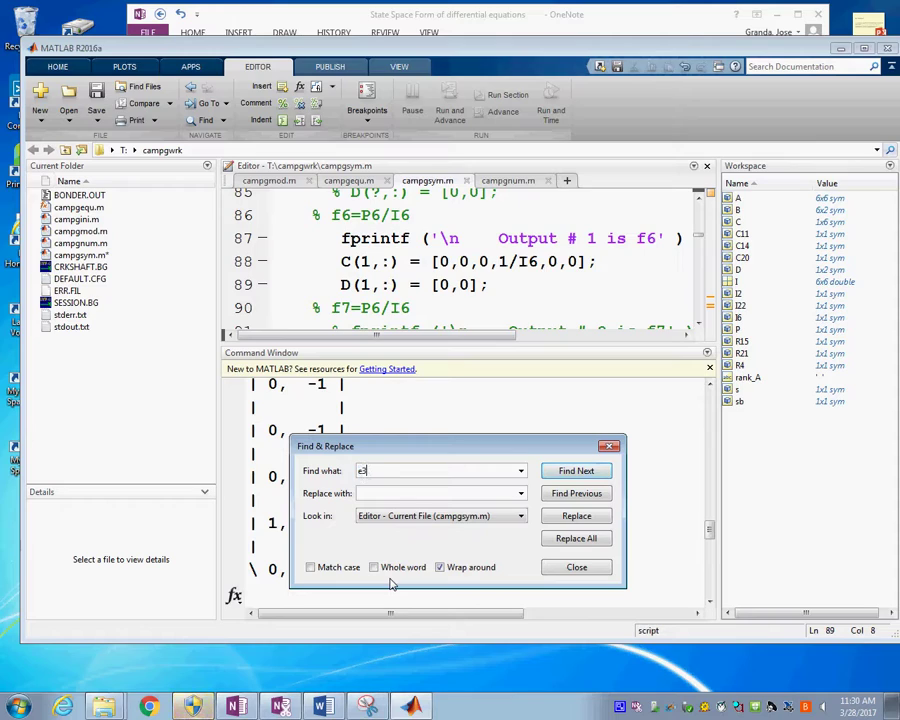
text(14)
key(Return)
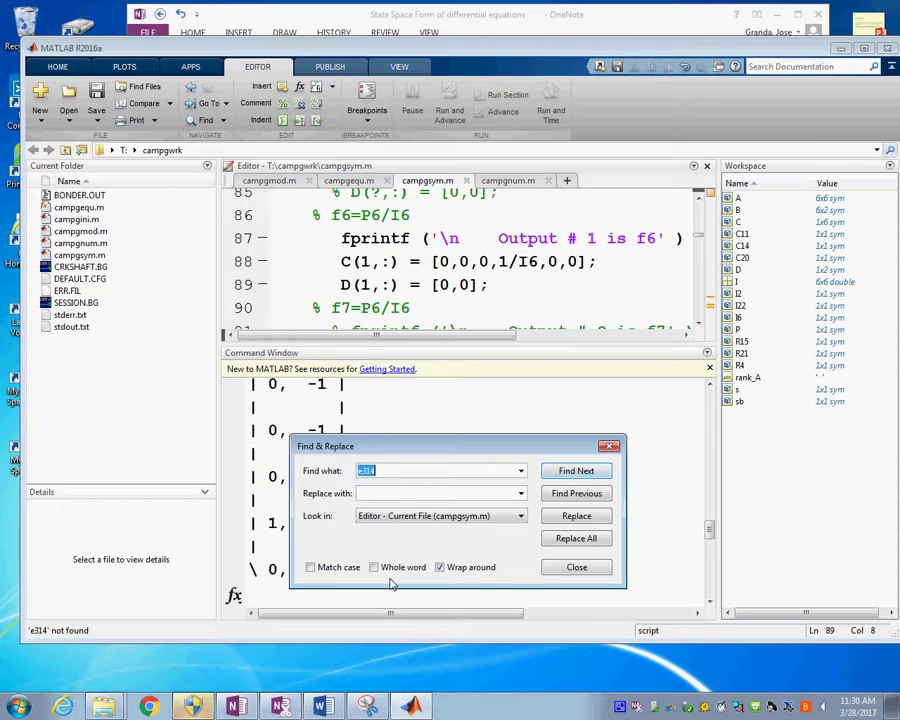
key(BackSpace)
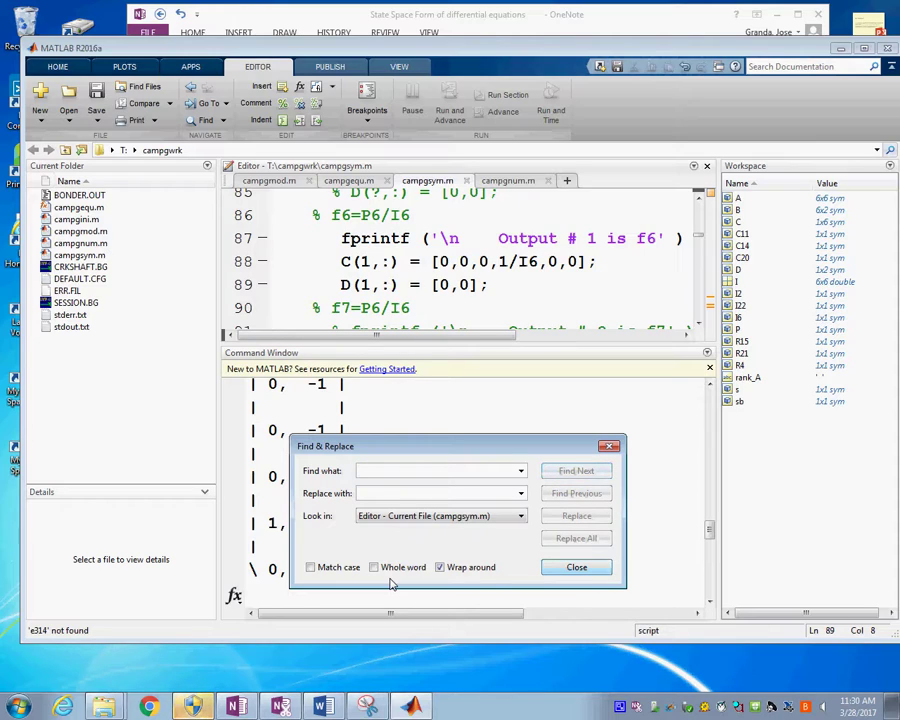
text(e14)
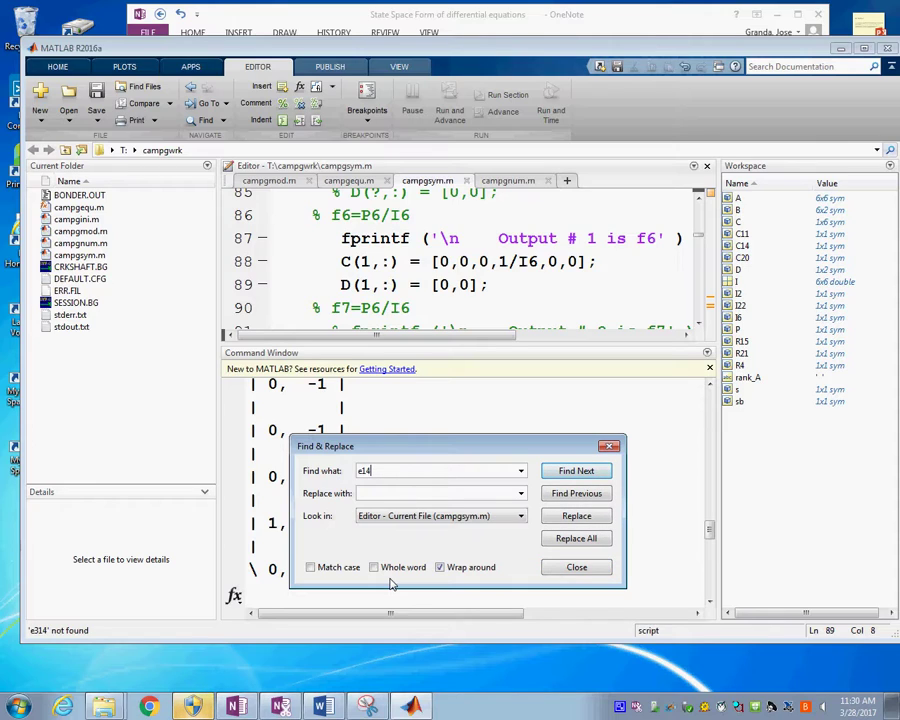
key(Return)
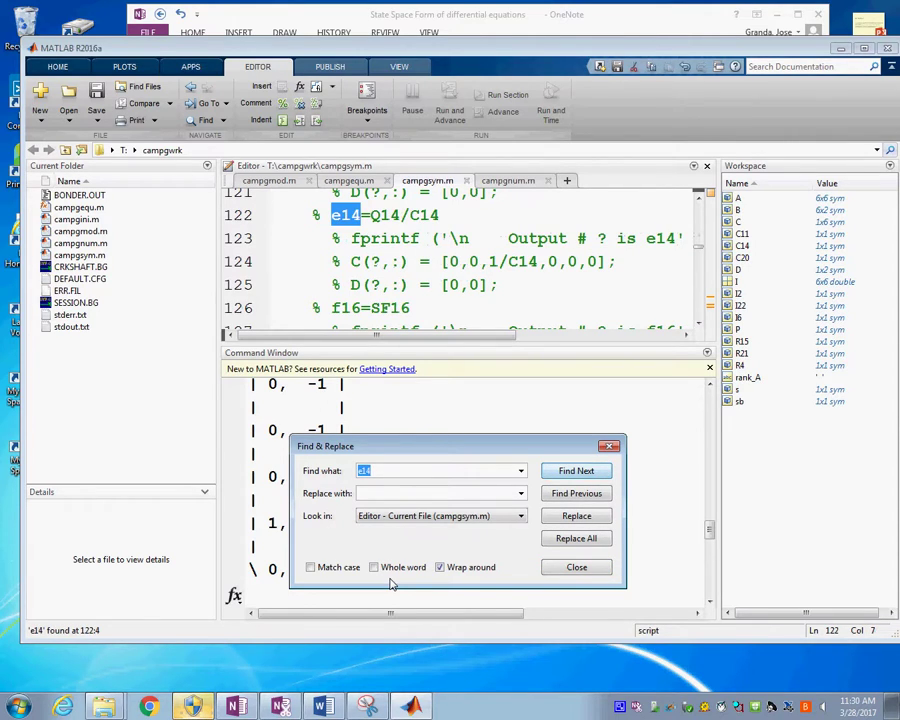
Uncomment the fprintf, C and D lines under e14=Q14/C14.
click(338, 238)
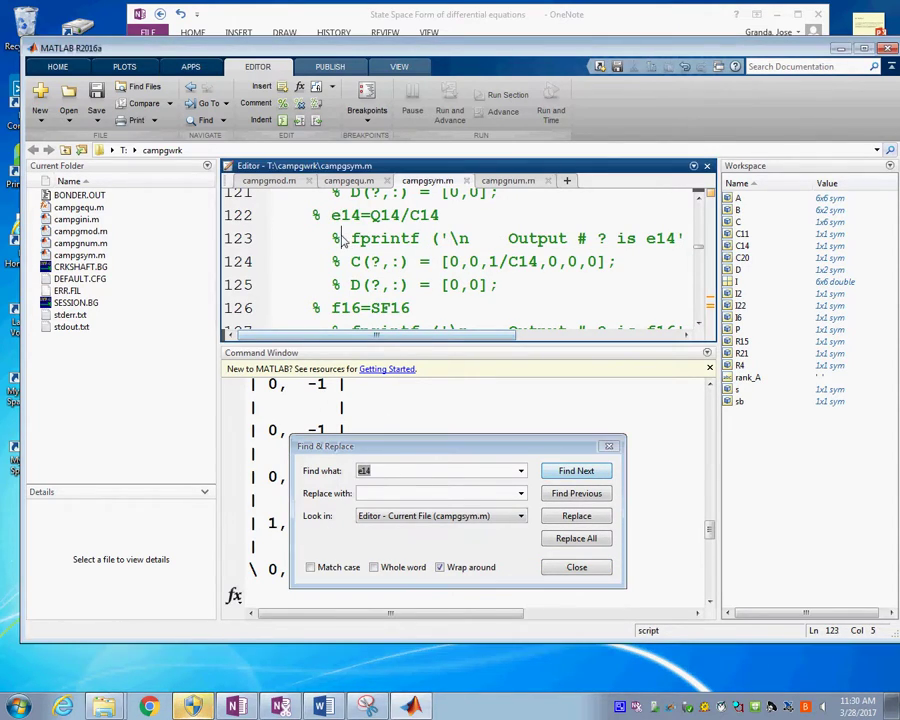
key(Delete)
key(Delete)
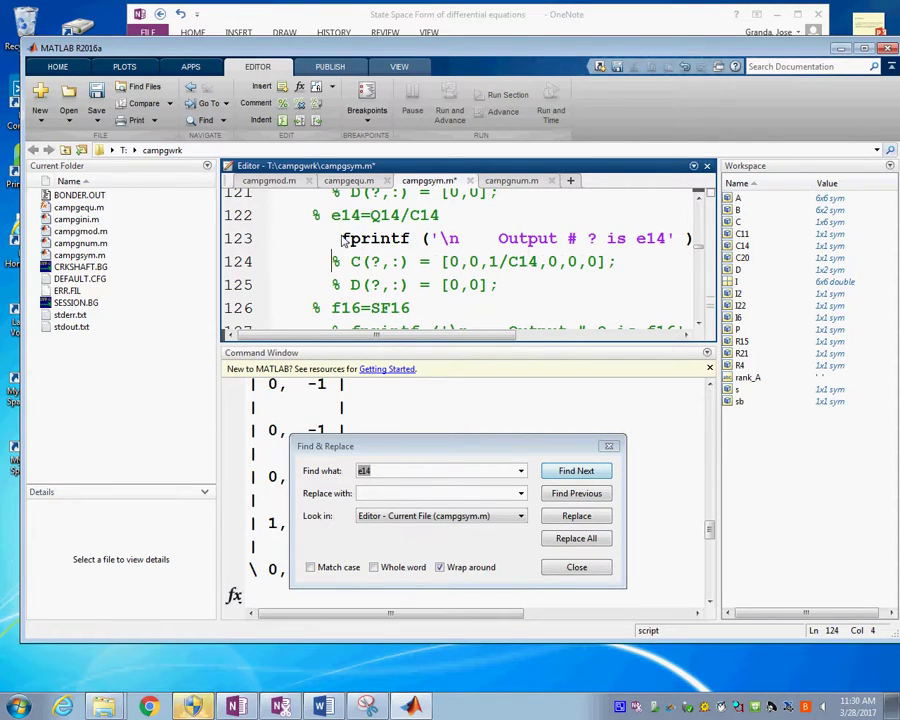
key(Delete)
key(Delete)
key(Down)
key(Delete)
key(Delete)
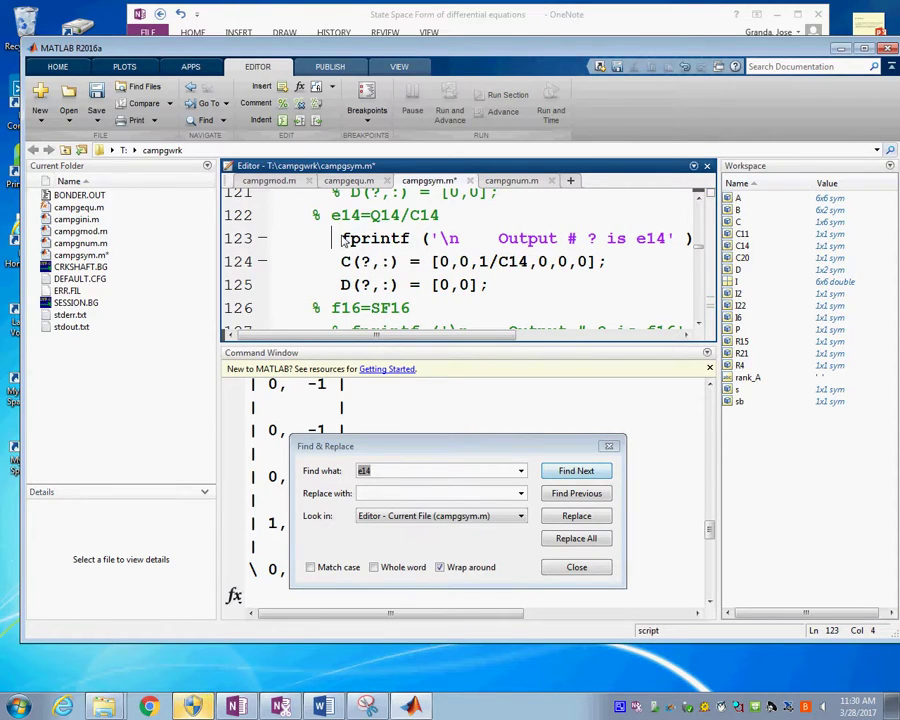
Replace the question mark in the e14 fprintf line with output number 2.
key(Right)
key(Right)
key(Right)
key(Right)
key(Right)
key(Right)
key(Right)
key(Right)
key(Right)
key(Right)
key(Right)
key(Right)
key(Right)
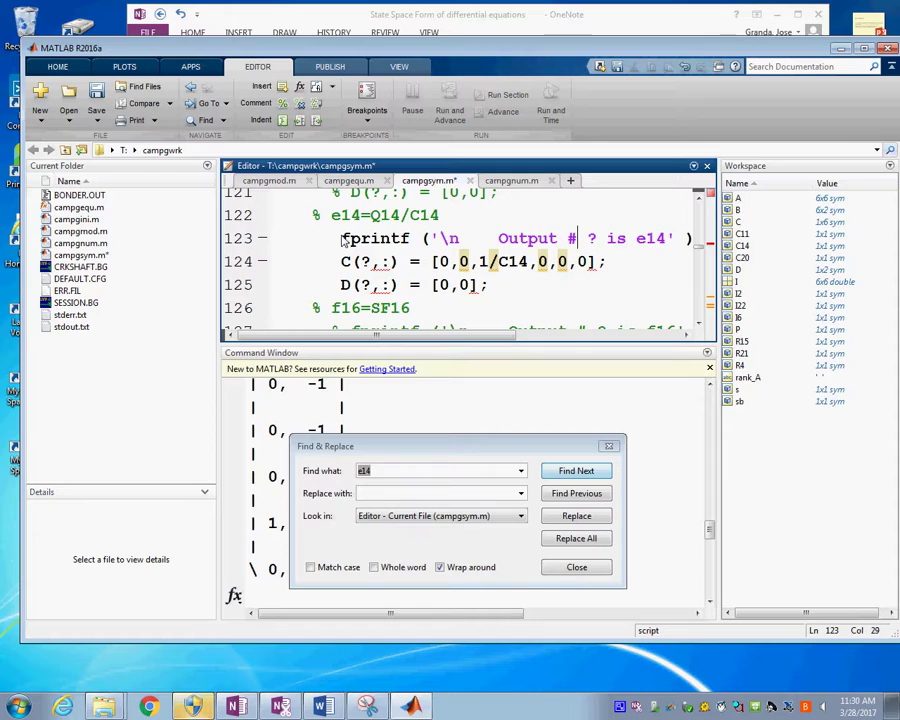
key(BackSpace)
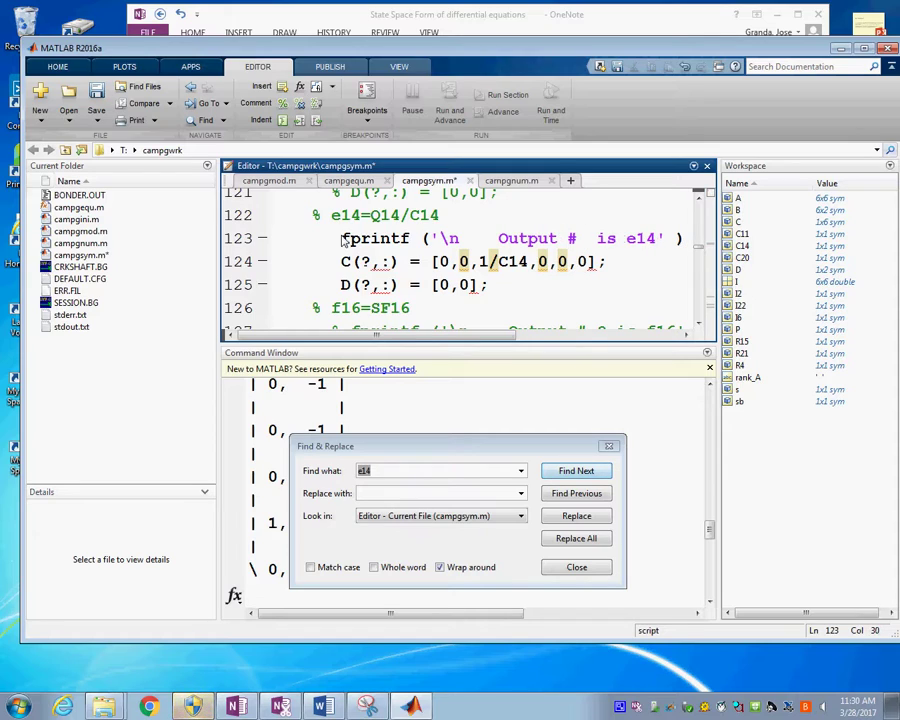
text(2)
Set the row index of the C and D lines for output e14 to 2.
key(Down)
key(Left)
key(Left)
key(Left)
key(Left)
key(Left)
key(Left)
key(Left)
key(Left)
key(Left)
key(Left)
key(Left)
key(Left)
key(Left)
key(Left)
key(Left)
key(Left)
key(Left)
key(Left)
key(Left)
key(Left)
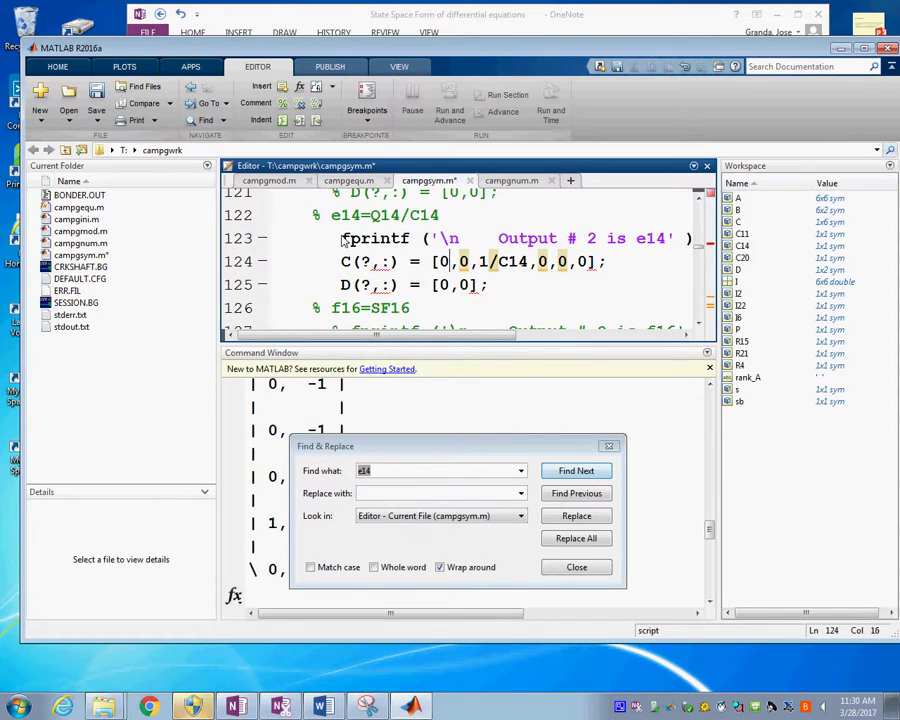
key(BackSpace)
text(2)
key(BackSpace)
text(2)
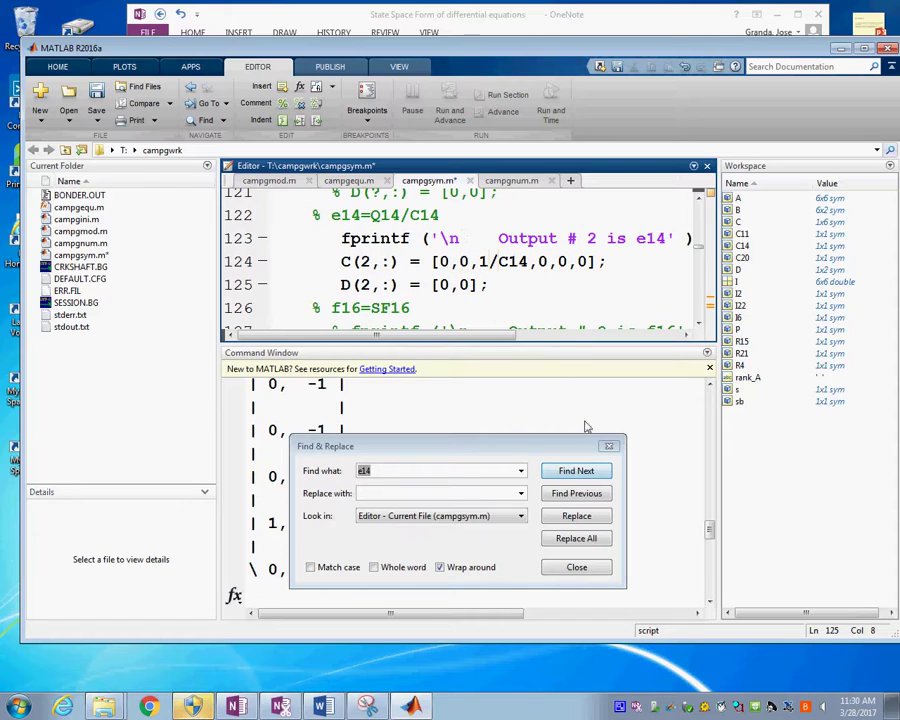
Close the Find & Replace dialog and save campgsym.m.
click(608, 447)
key(ctrl+s)
click(412, 261)
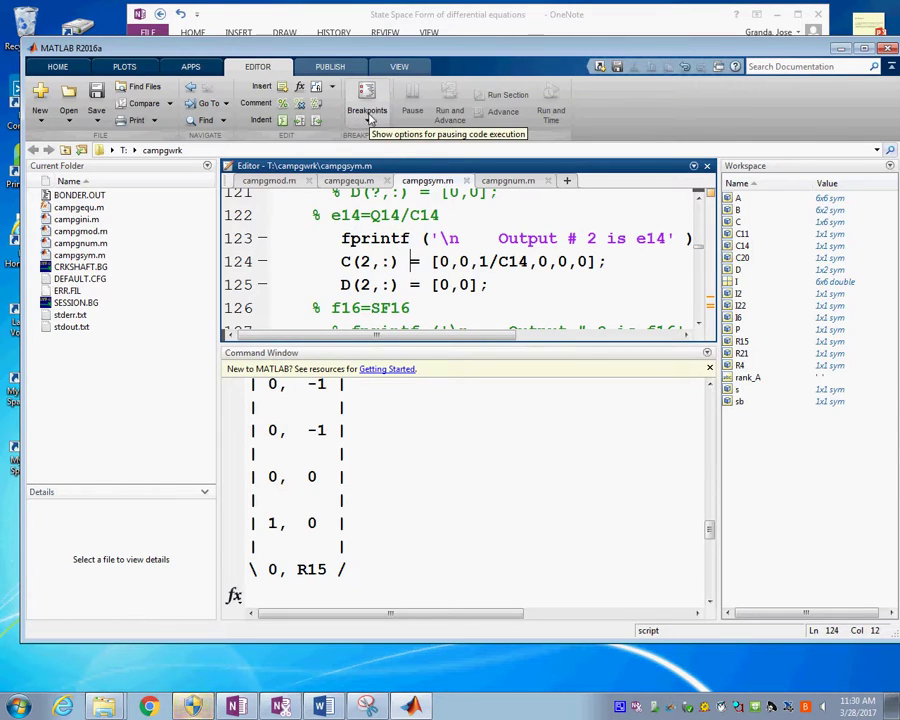
Abort the script run still in progress and run campgsym again from the command prompt.
click(408, 484)
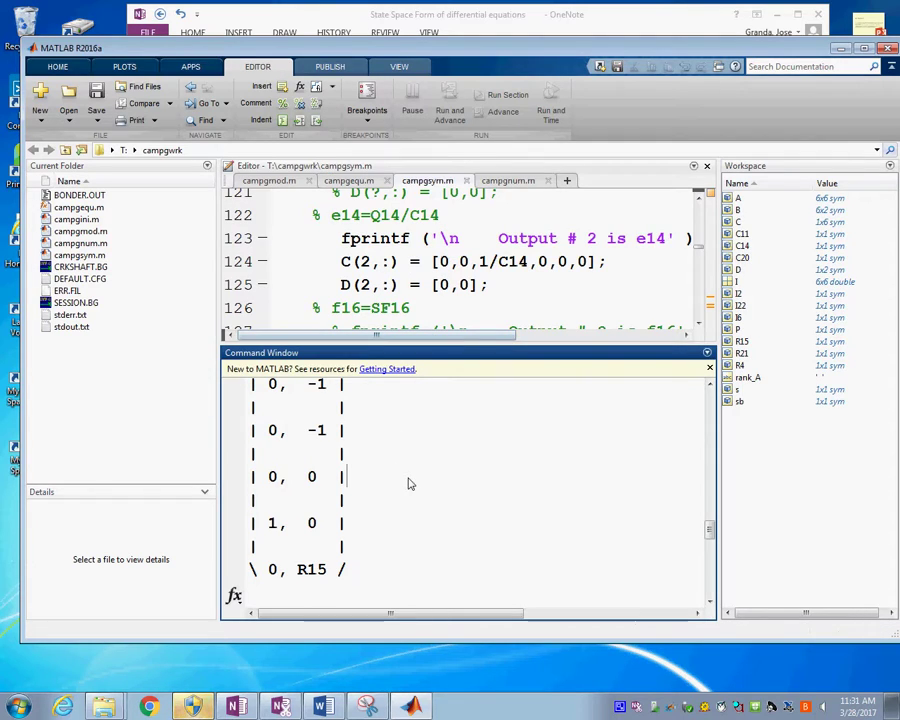
key(ctrl+c)
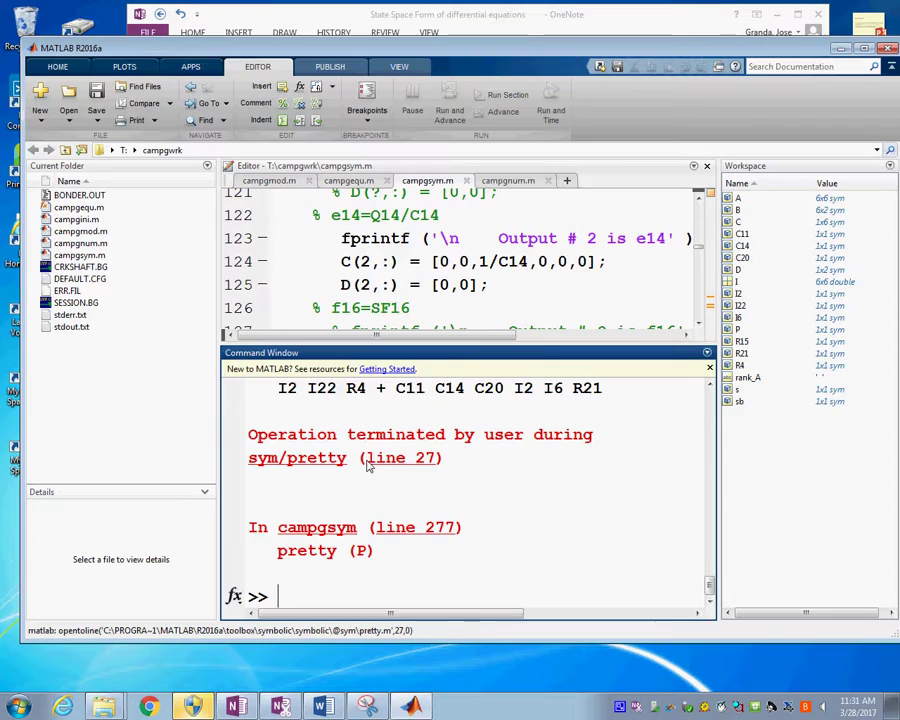
key(Return)
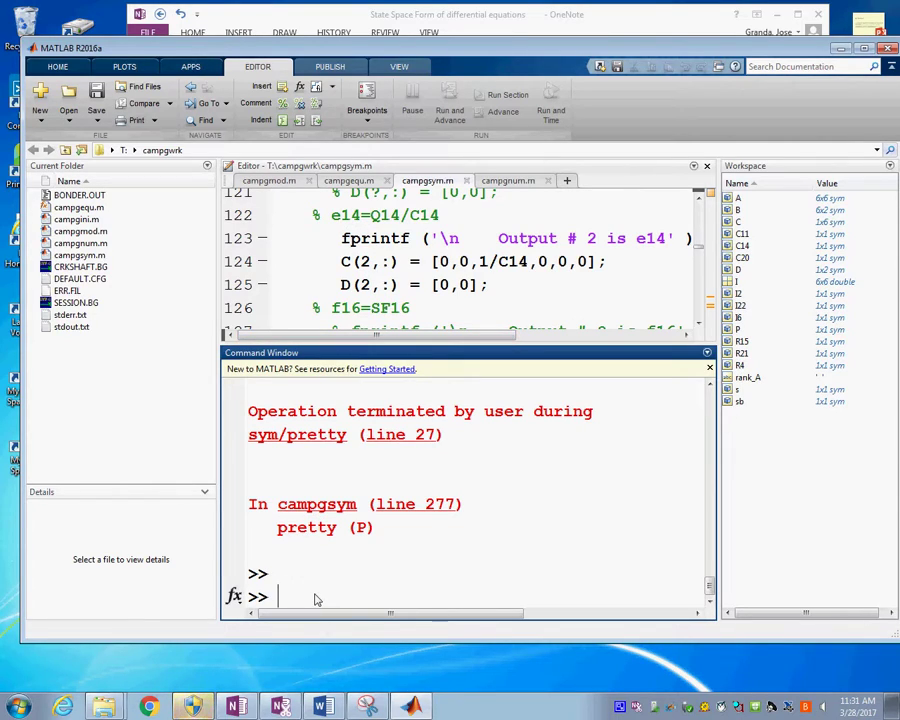
text(campgsyt)
key(BackSpace)
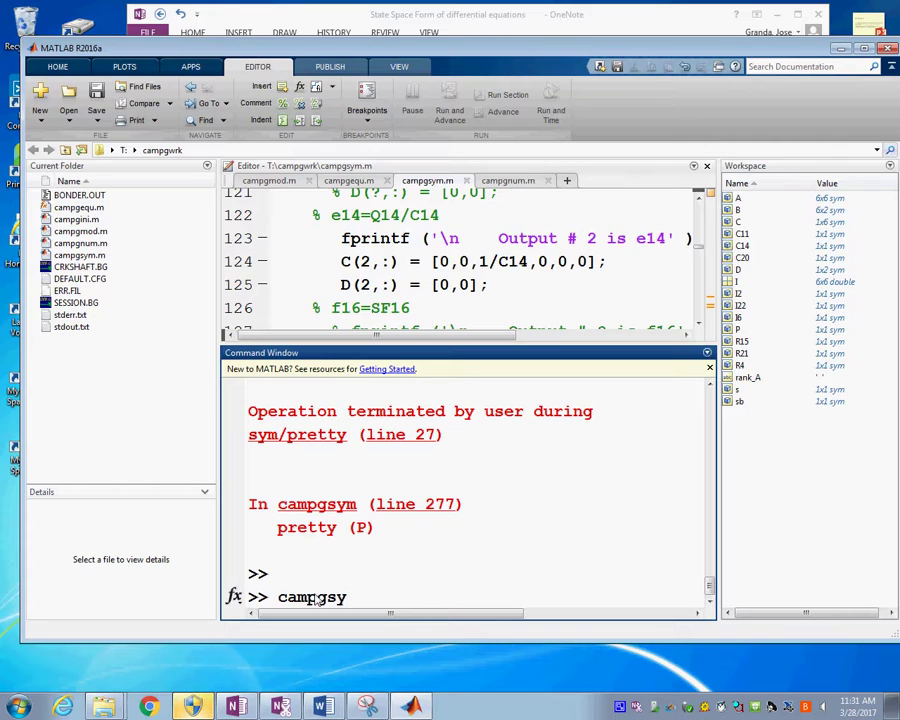
text(m)
key(Return)
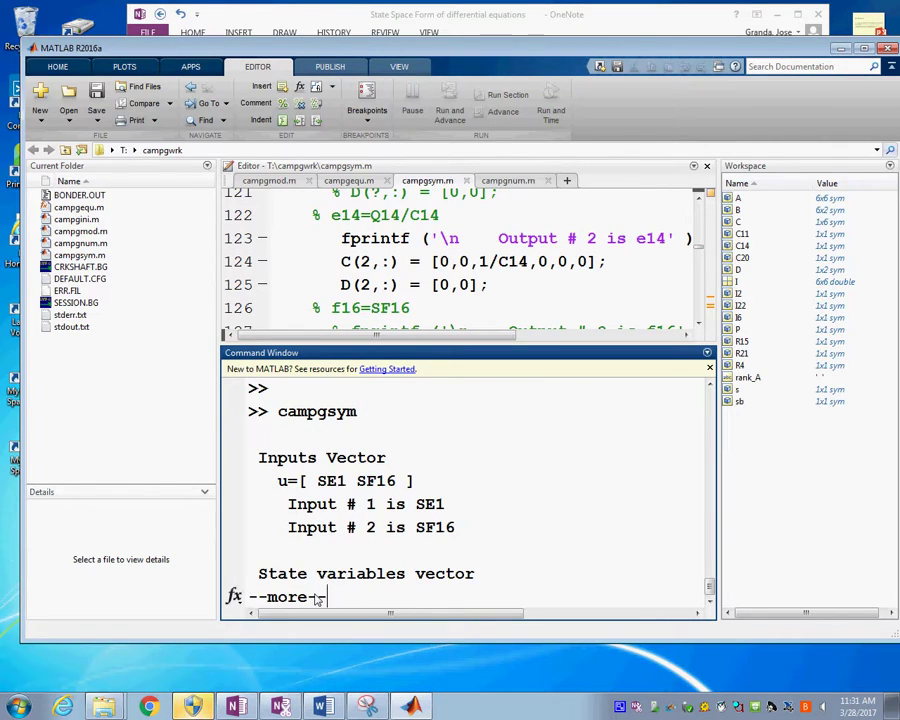
Page through the paused campgsym output, past the A, B, C and D matrices, to the Characteristic Polynomial heading.
key(space)
key(space)
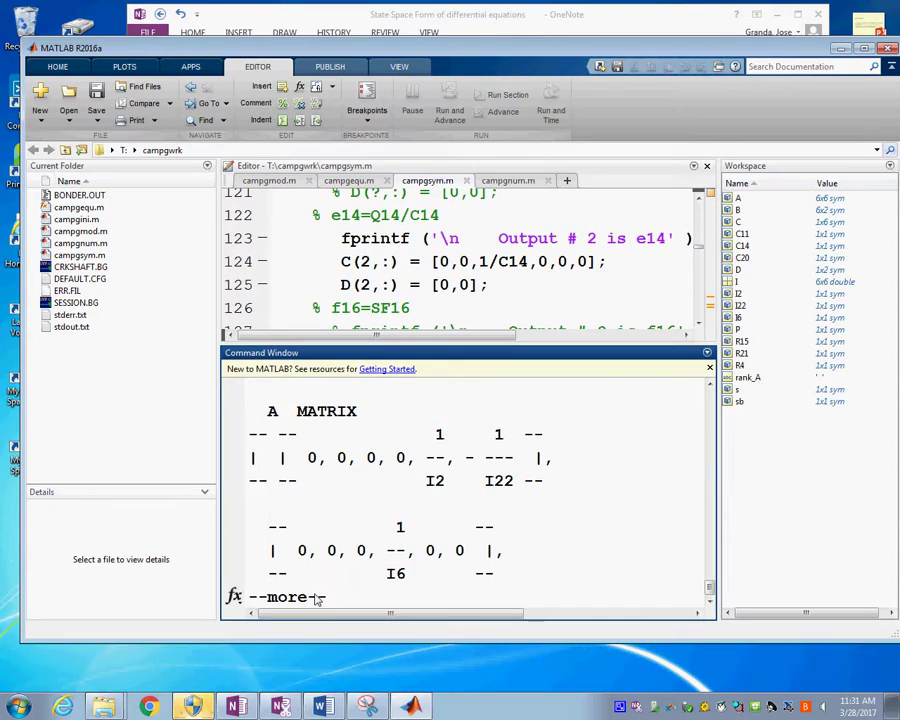
key(space)
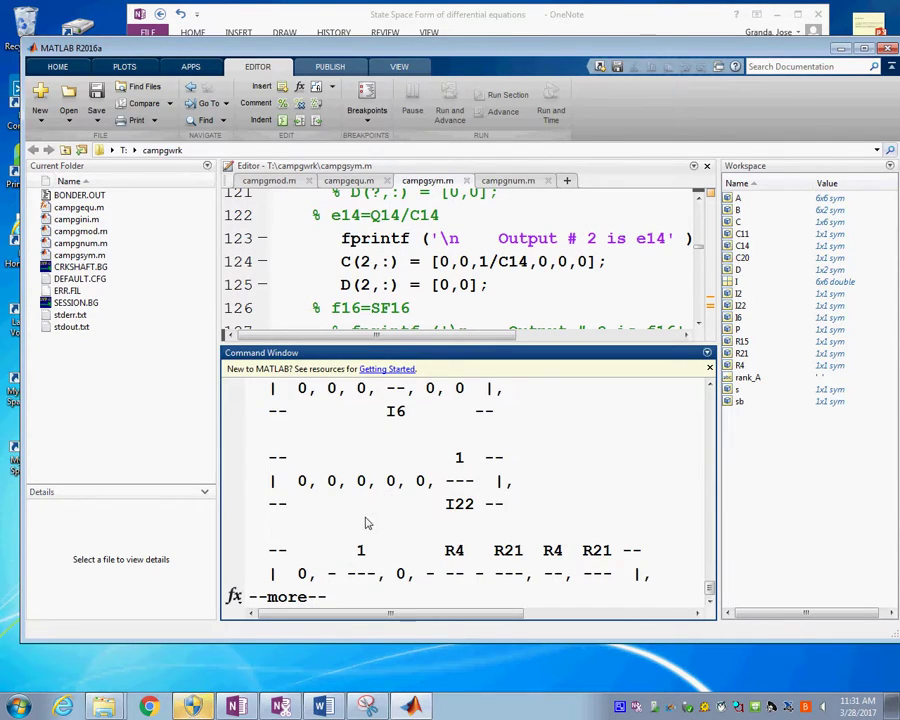
key(space)
key(space)
key(space)
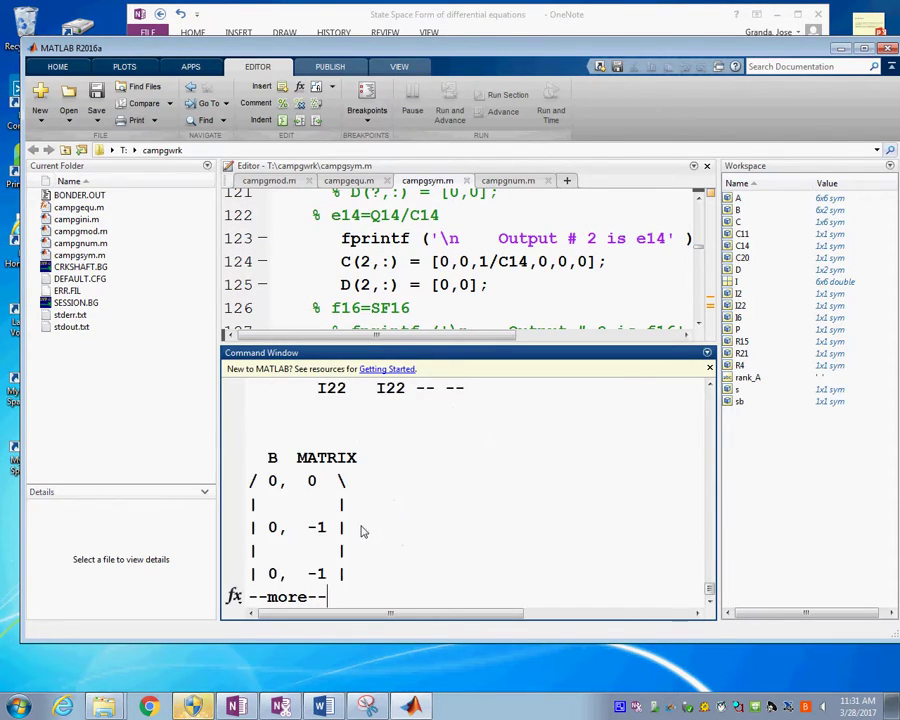
key(space)
key(space)
key(space)
key(space)
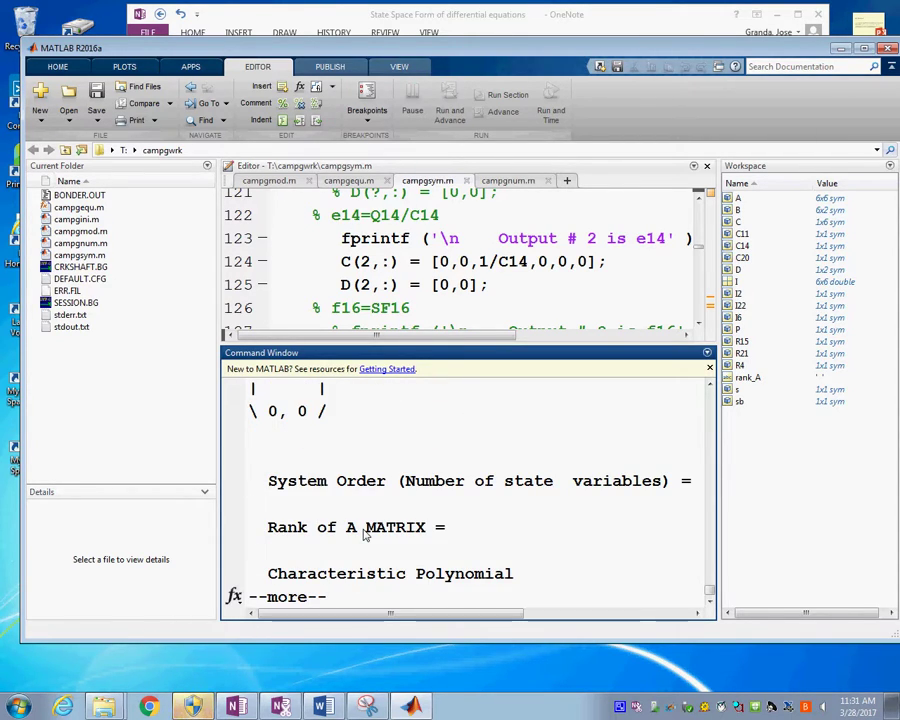
Examine the inputs vector, state variables vector and output variables vector in the campgsym output.
scroll(365, 535, up, 15)
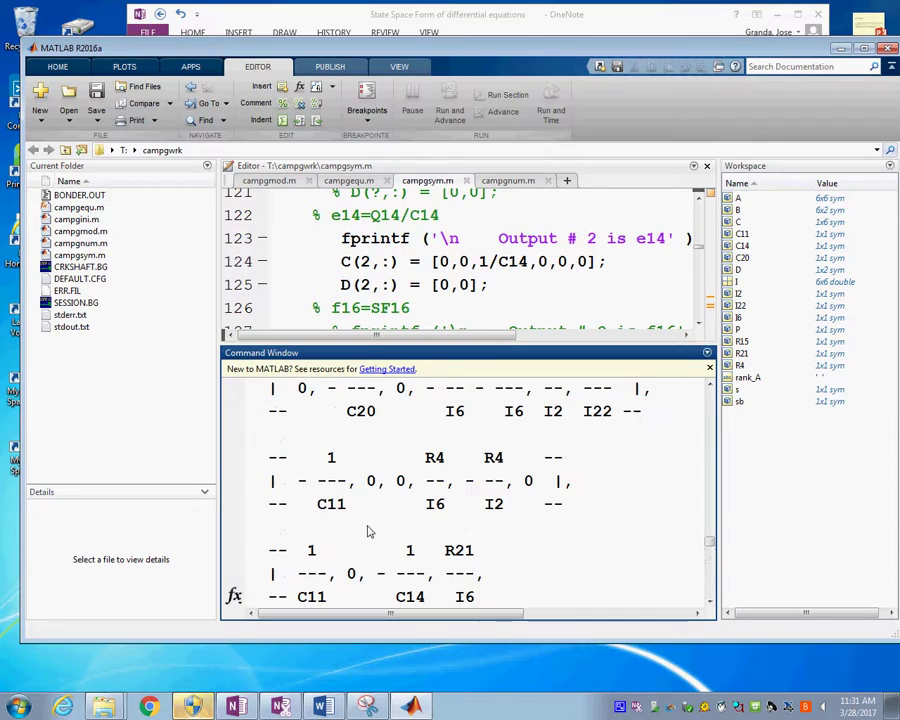
scroll(376, 530, up, 5)
scroll(377, 531, up, 5)
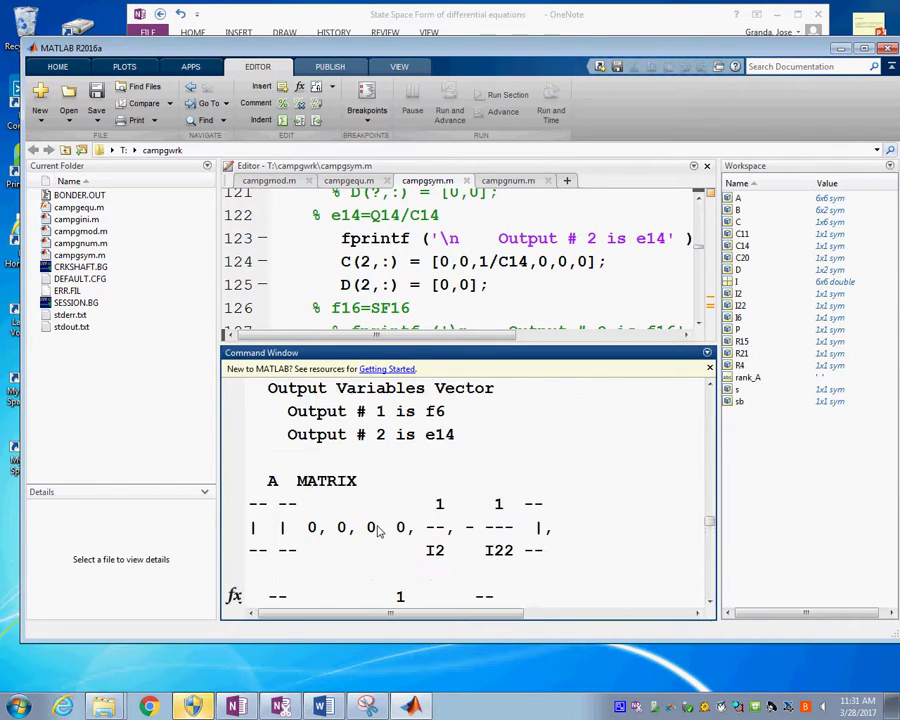
scroll(378, 531, down, 1)
scroll(378, 531, down, 1)
scroll(377, 530, up, 1)
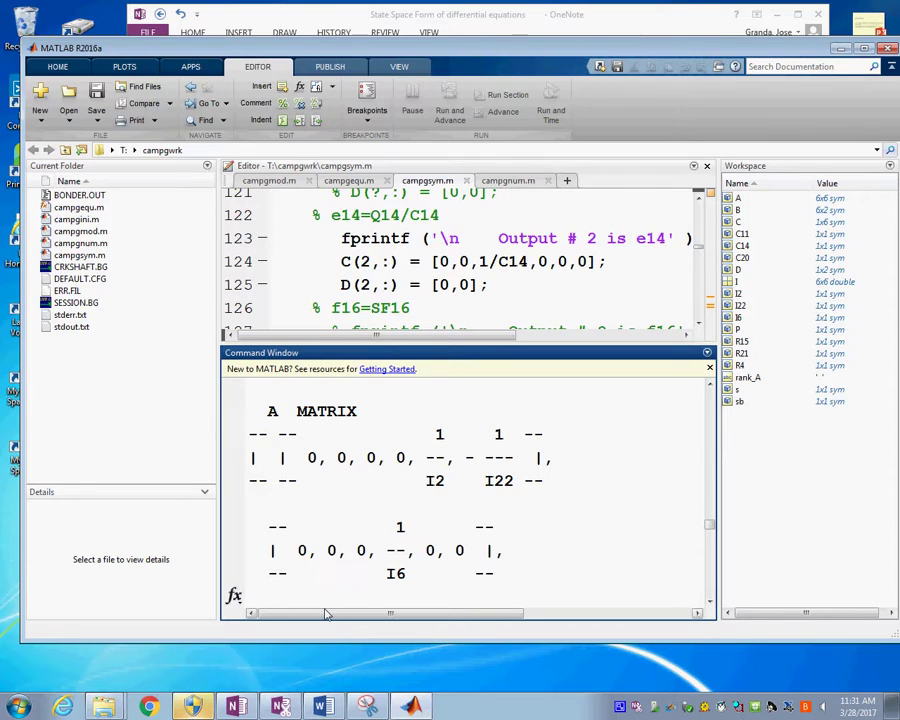
scroll(378, 563, up, 1)
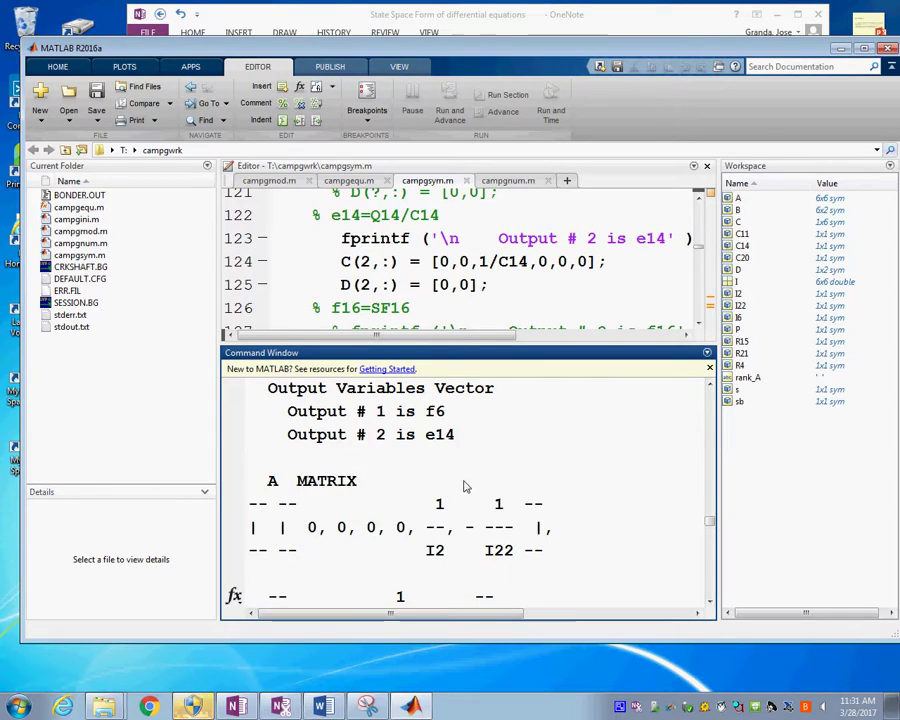
scroll(412, 448, up, 3)
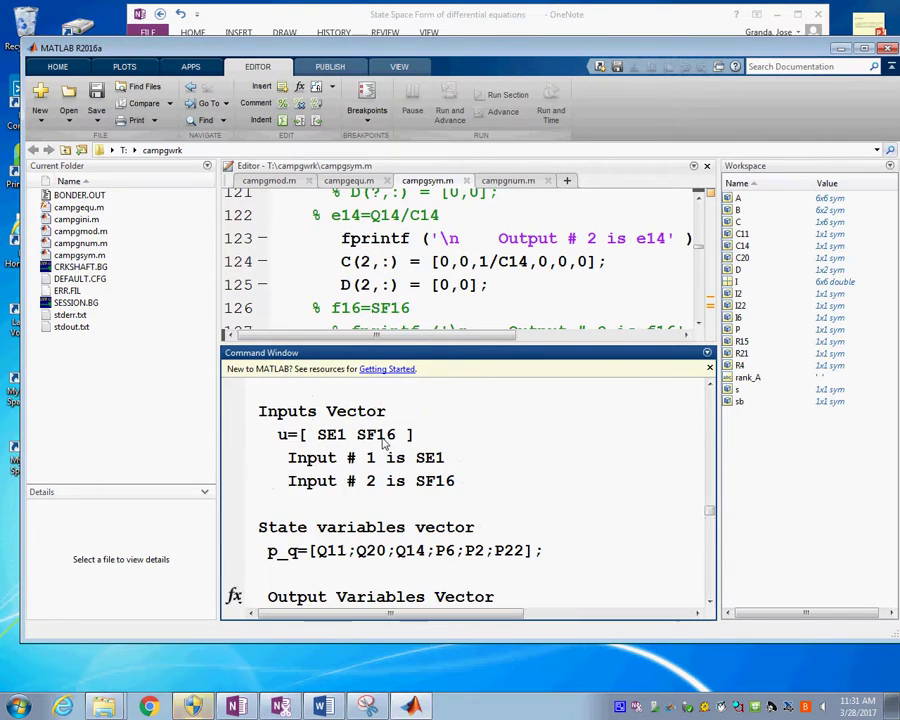
scroll(400, 458, down, 2)
scroll(422, 470, up, 2)
scroll(430, 478, down, 1)
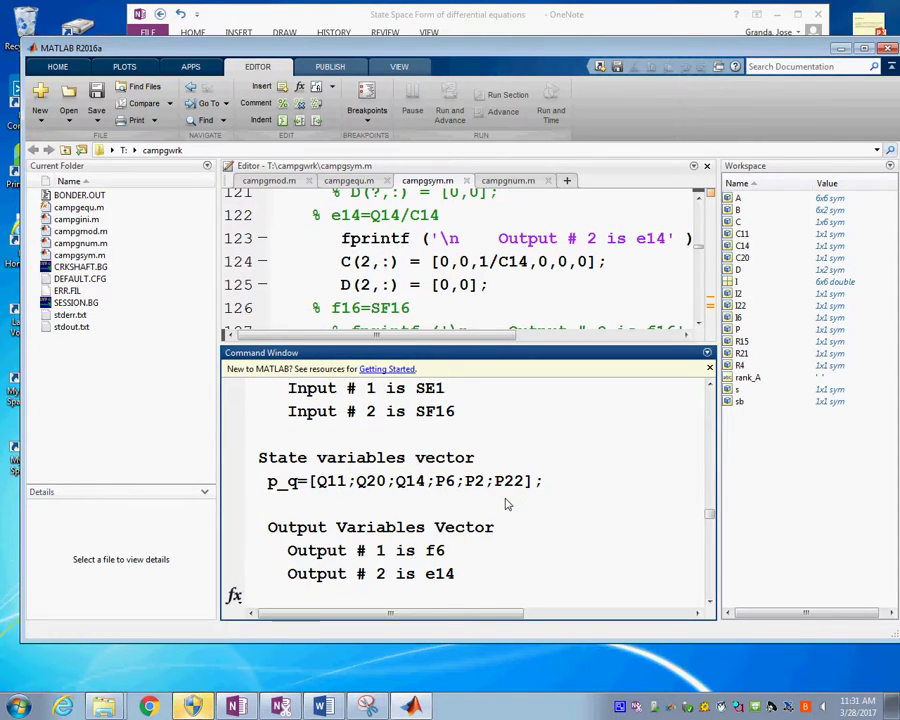
scroll(505, 500, down, 2)
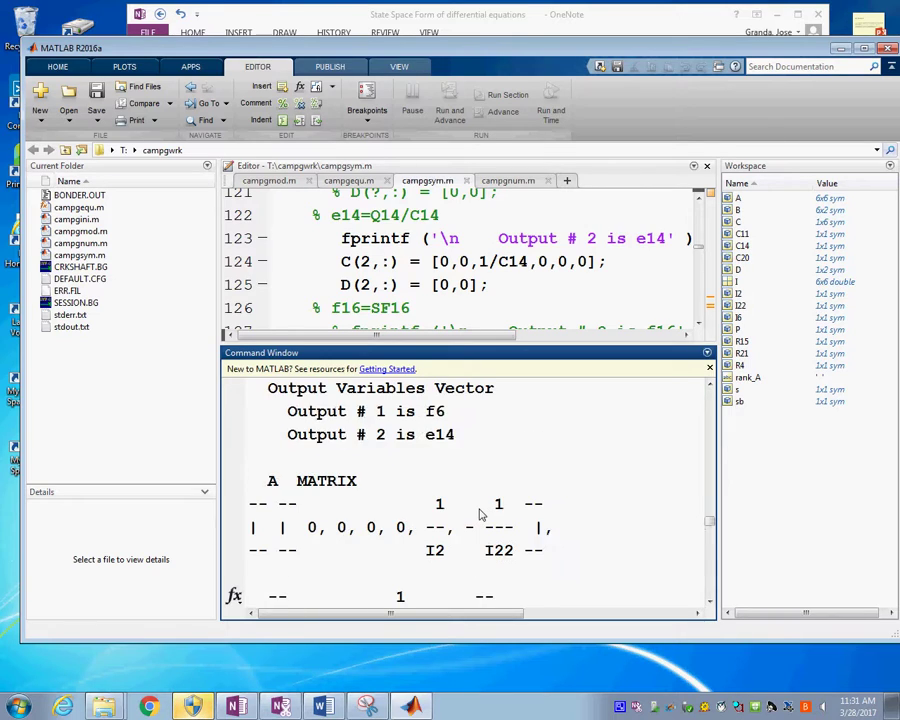
scroll(480, 513, up, 2)
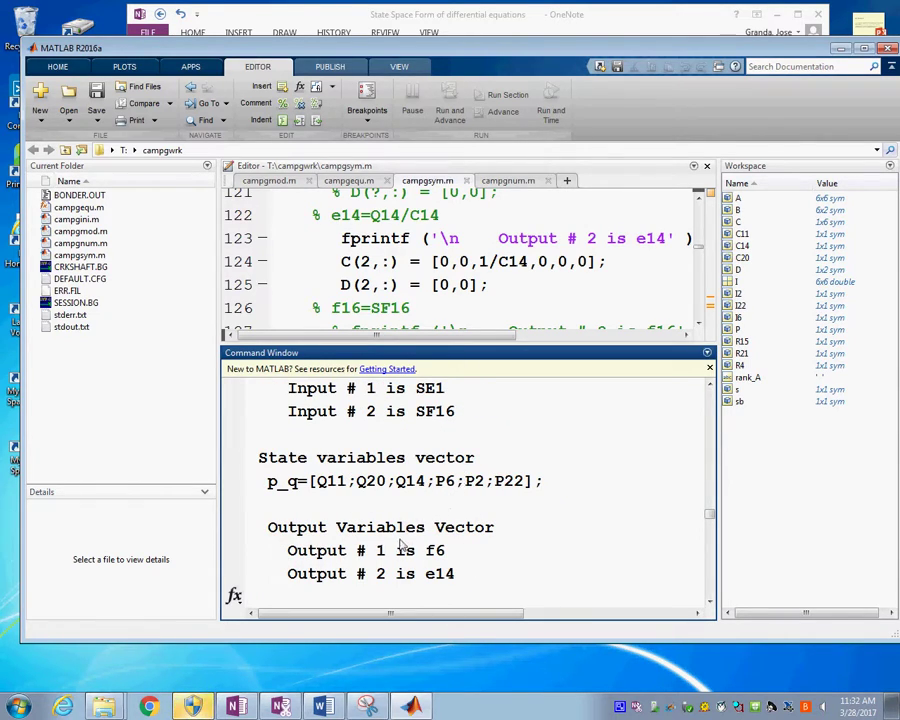
Examine the symbolic A, B, C and D matrices printed by campgsym.
scroll(405, 545, down, 1)
scroll(405, 545, down, 8)
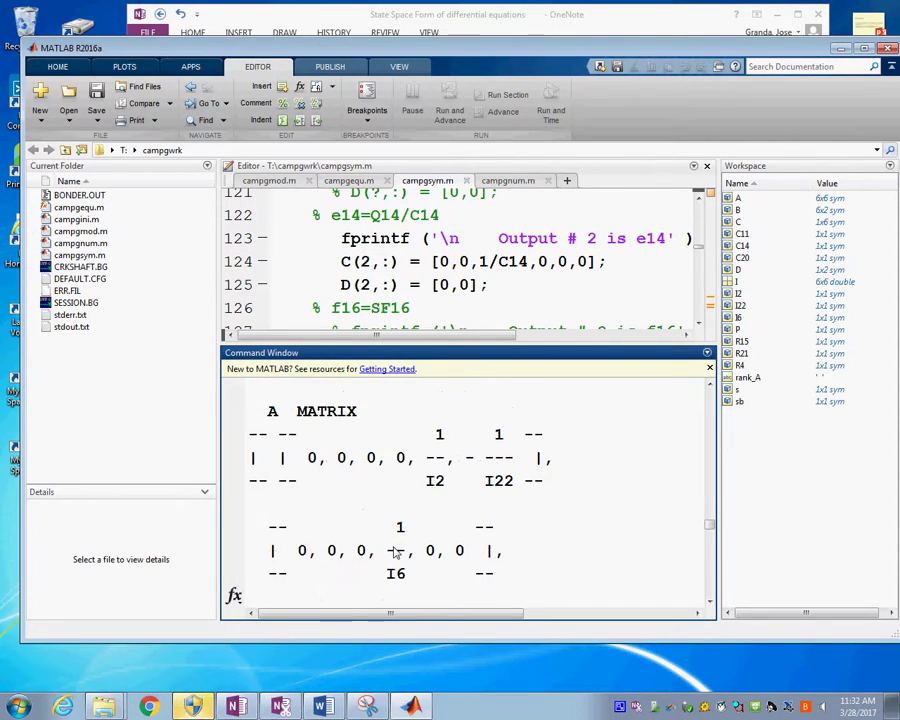
scroll(395, 552, down, 3)
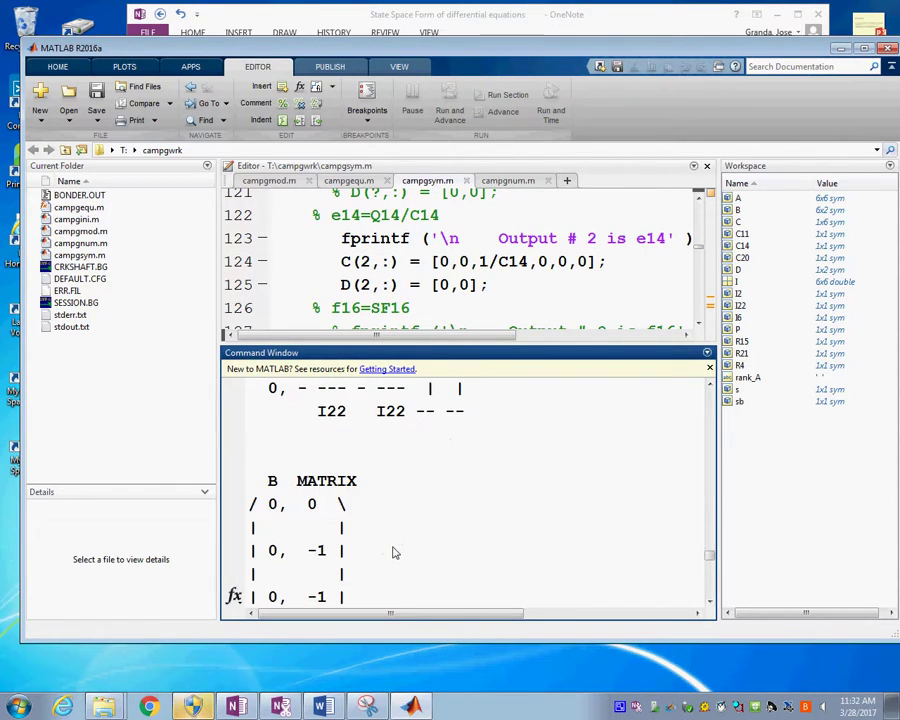
scroll(395, 552, down, 8)
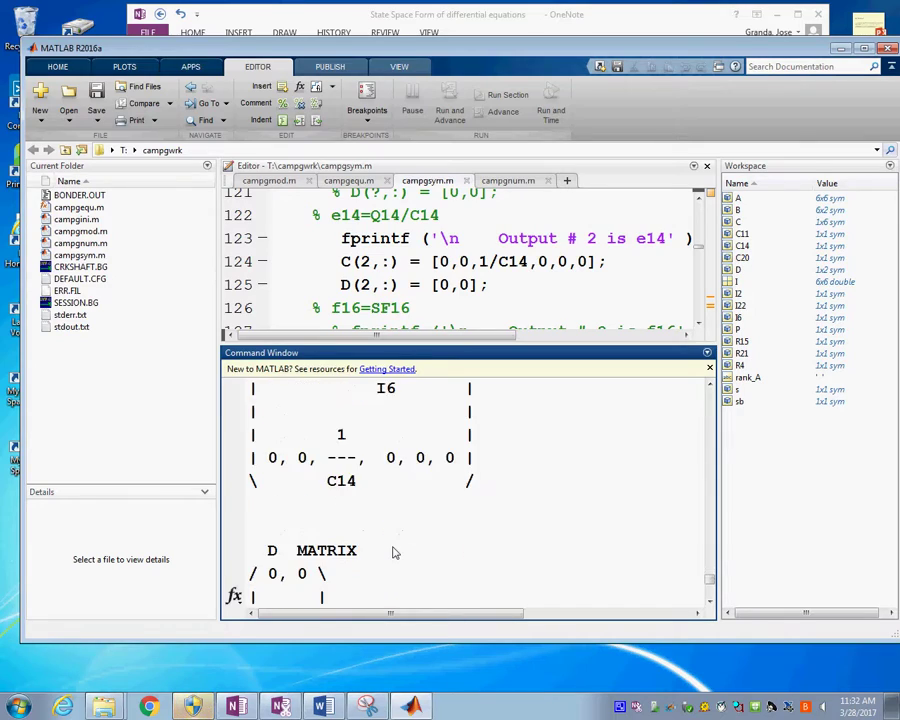
scroll(395, 552, up, 1)
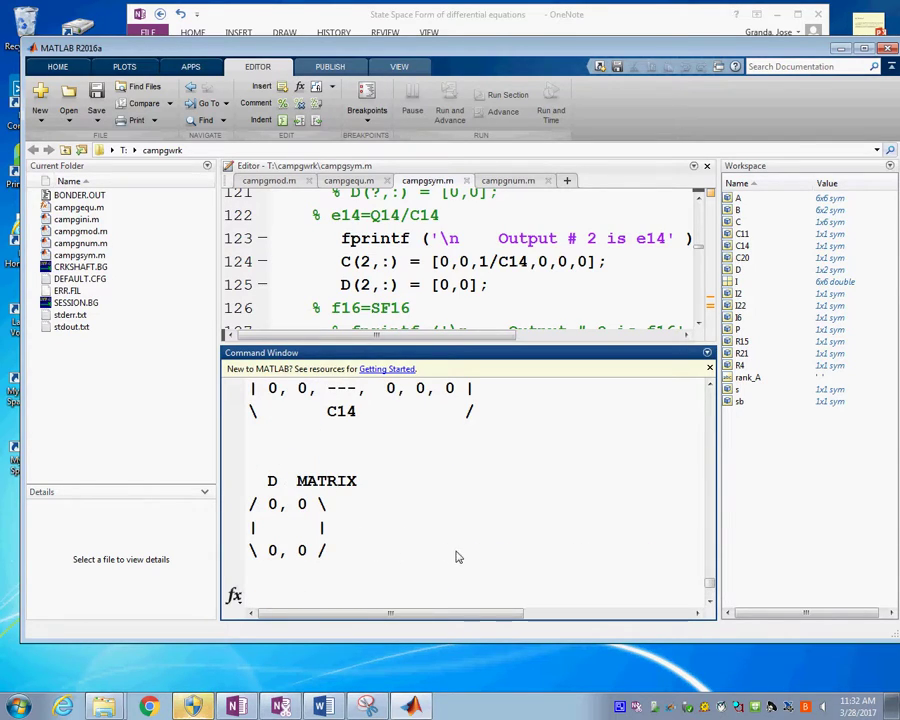
scroll(407, 560, up, 3)
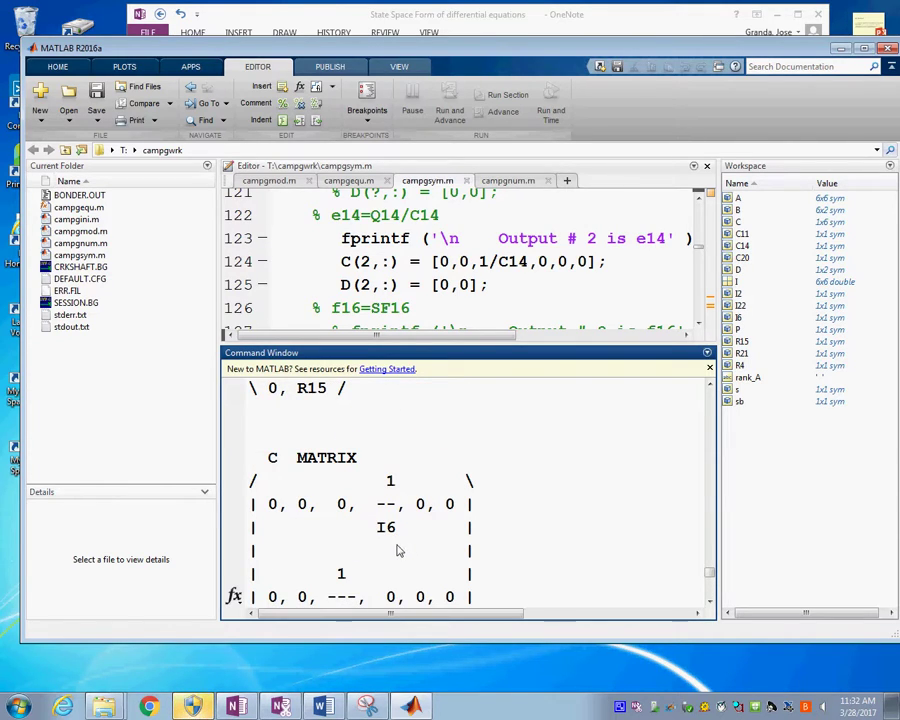
scroll(395, 552, down, 2)
scroll(393, 555, up, 8)
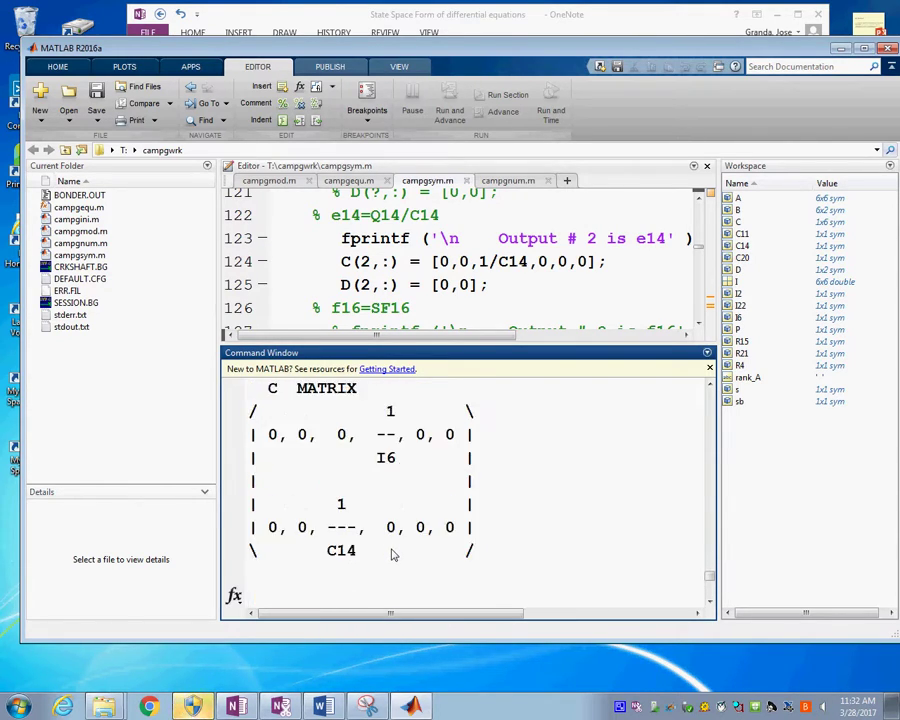
scroll(393, 555, up, 6)
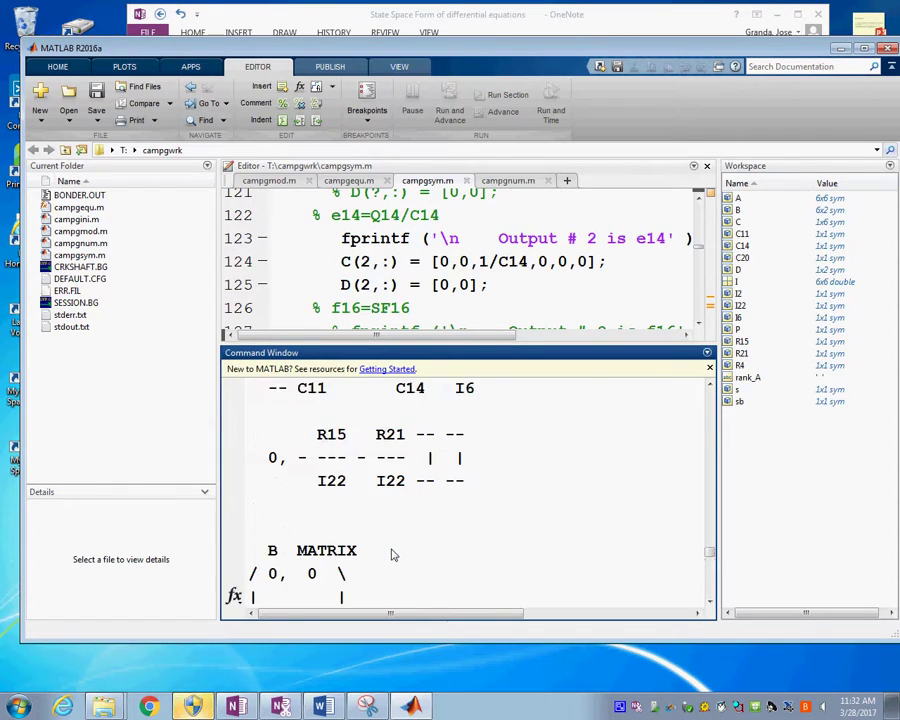
scroll(393, 555, down, 2)
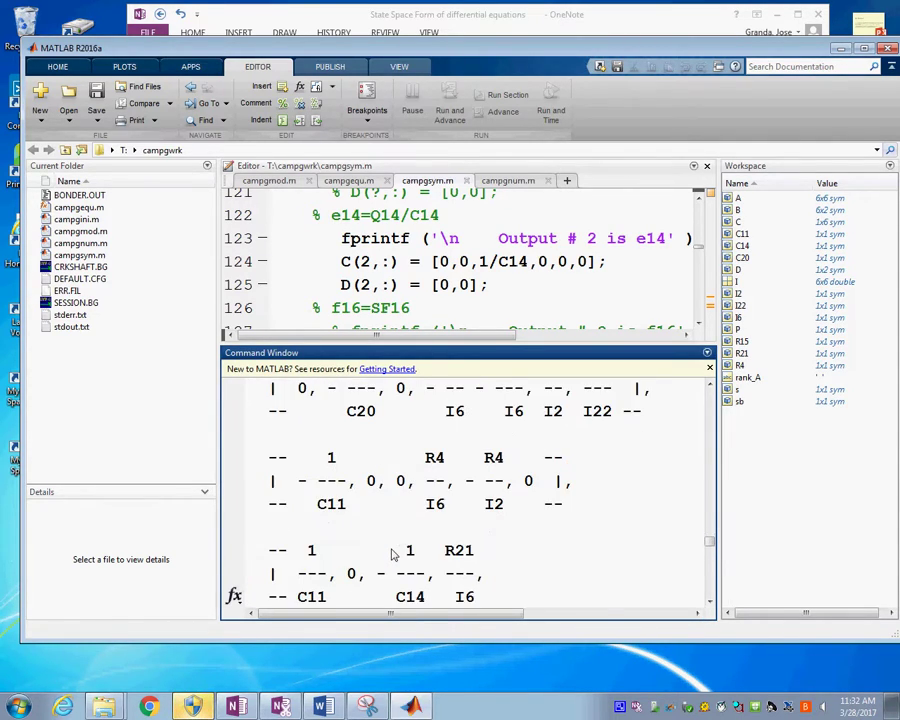
scroll(393, 555, up, 2)
scroll(393, 555, down, 1)
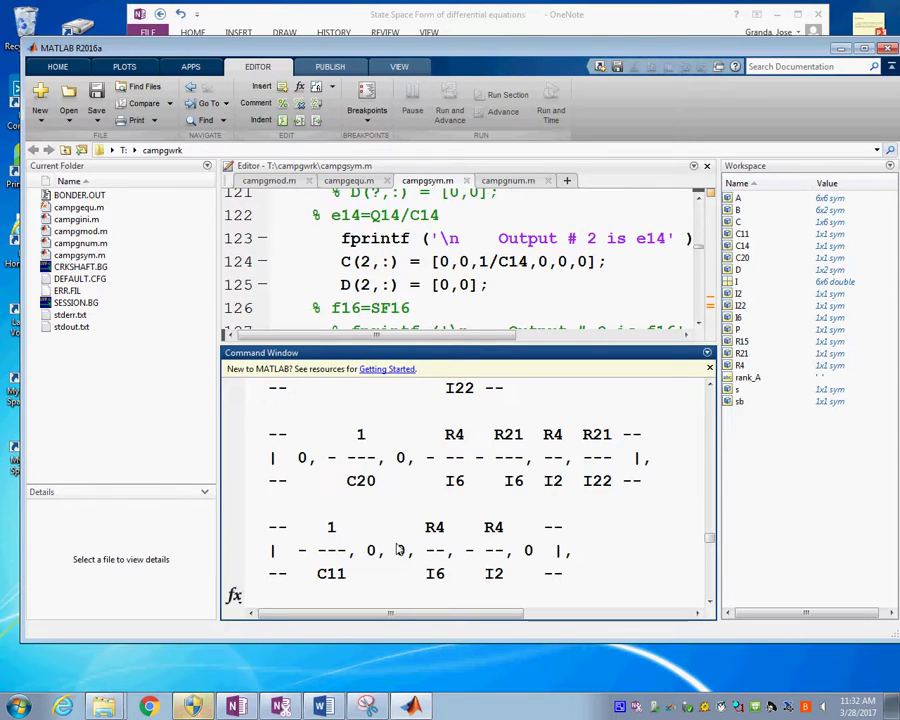
scroll(380, 412, up, 2)
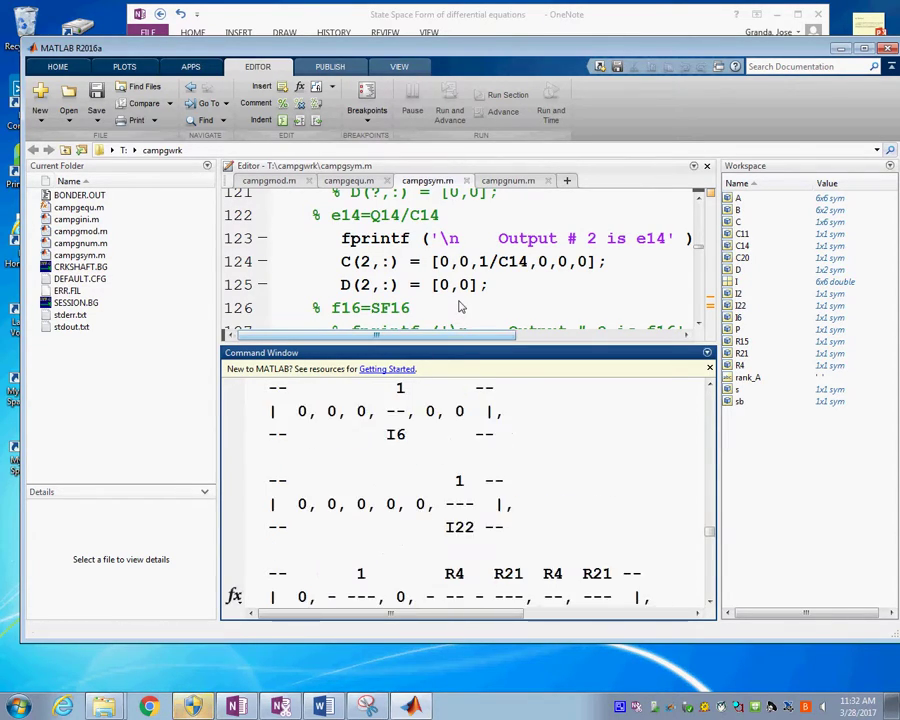
Uncomment the five parameter lines in campgsym.m that define I2, R4, I6, C11, C14, R15, C20, R21 and I22.
scroll(455, 307, up, 1)
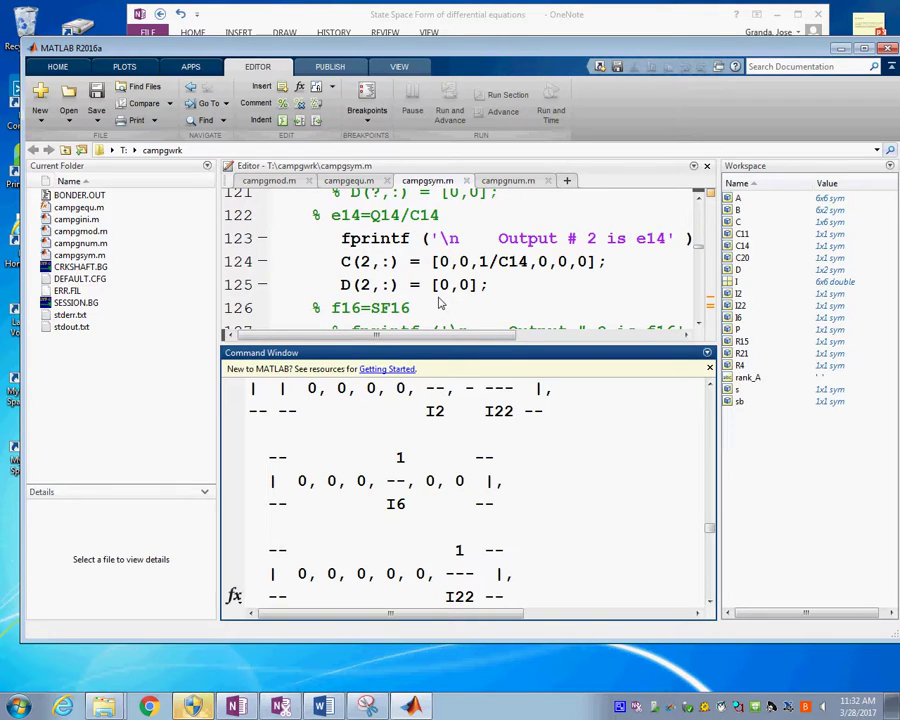
click(548, 314)
scroll(548, 314, up, 16)
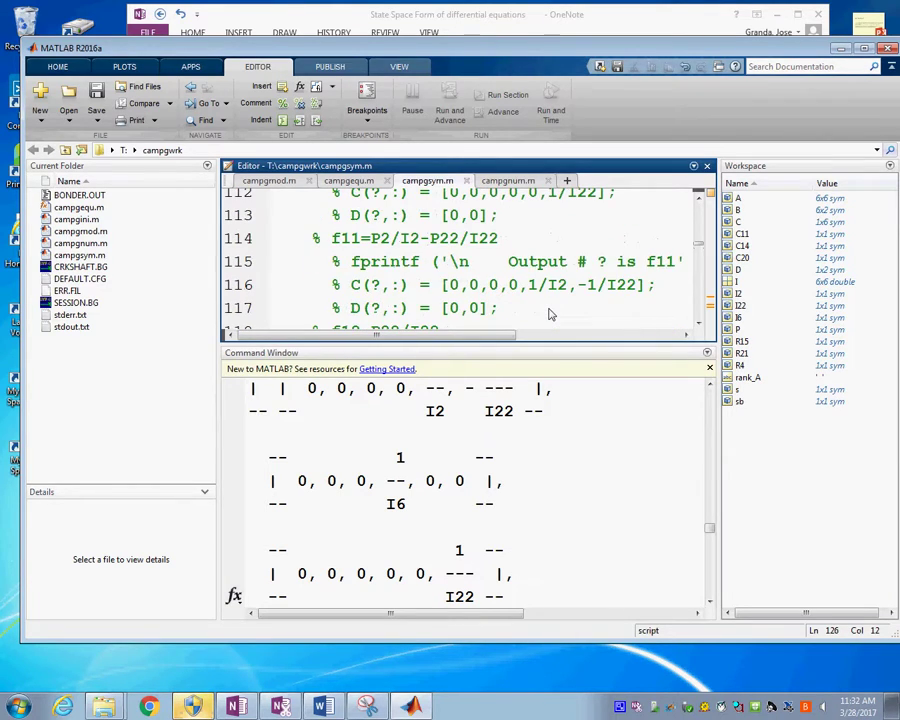
scroll(548, 314, up, 16)
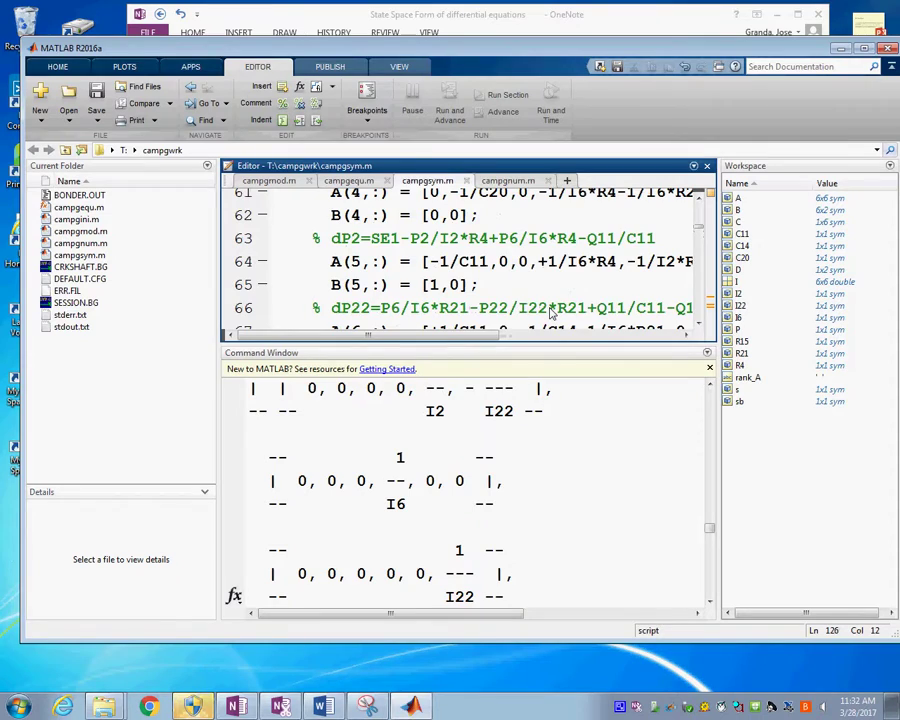
scroll(548, 314, up, 4)
scroll(548, 314, down, 3)
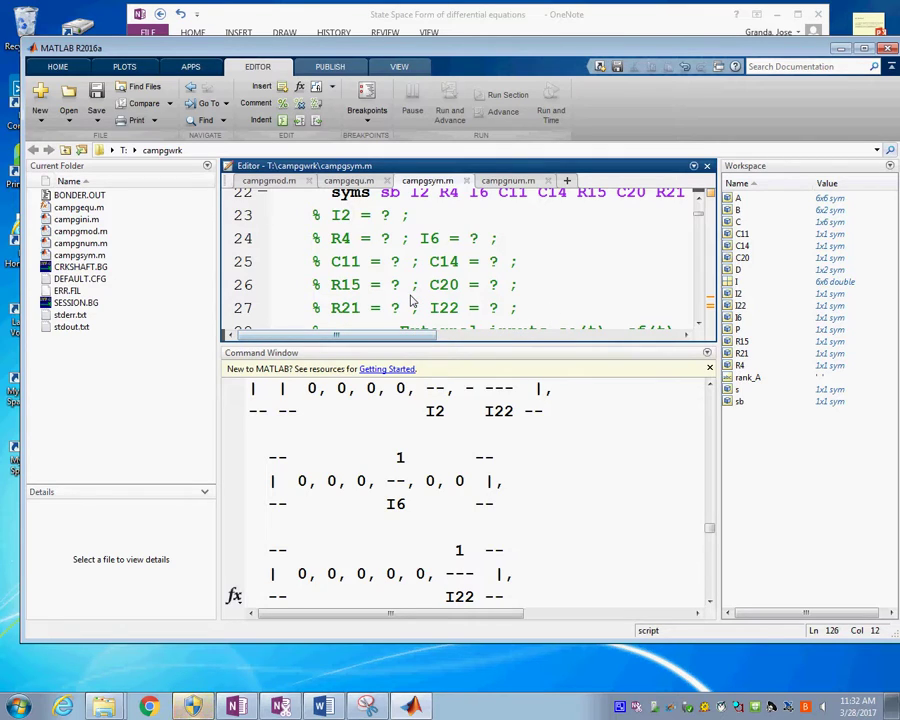
click(320, 215)
key(BackSpace)
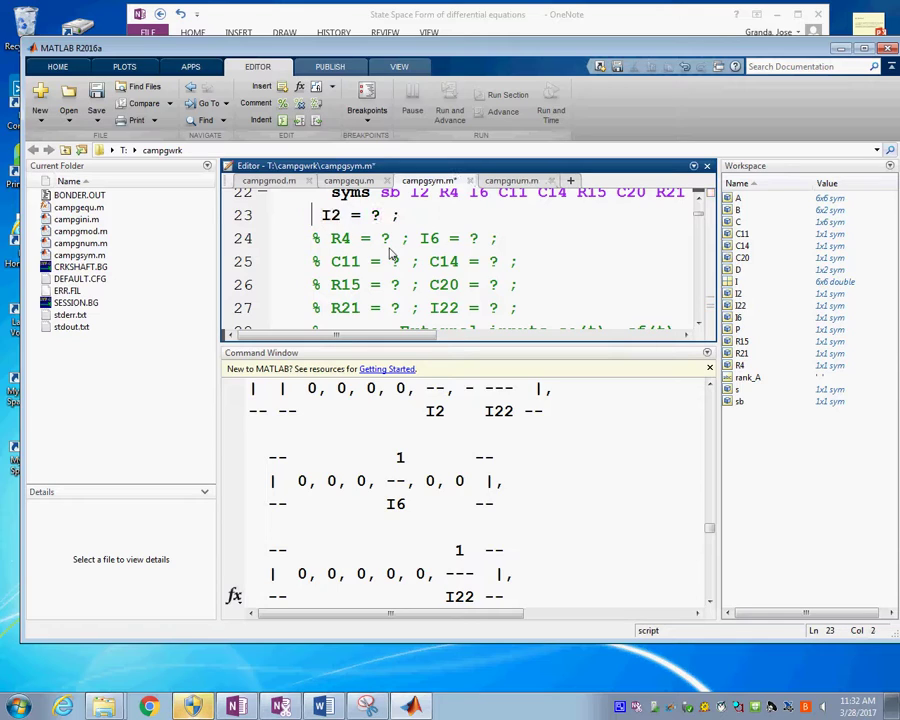
key(Down)
key(Delete)
key(Down)
key(Delete)
key(Down)
key(Delete)
key(Down)
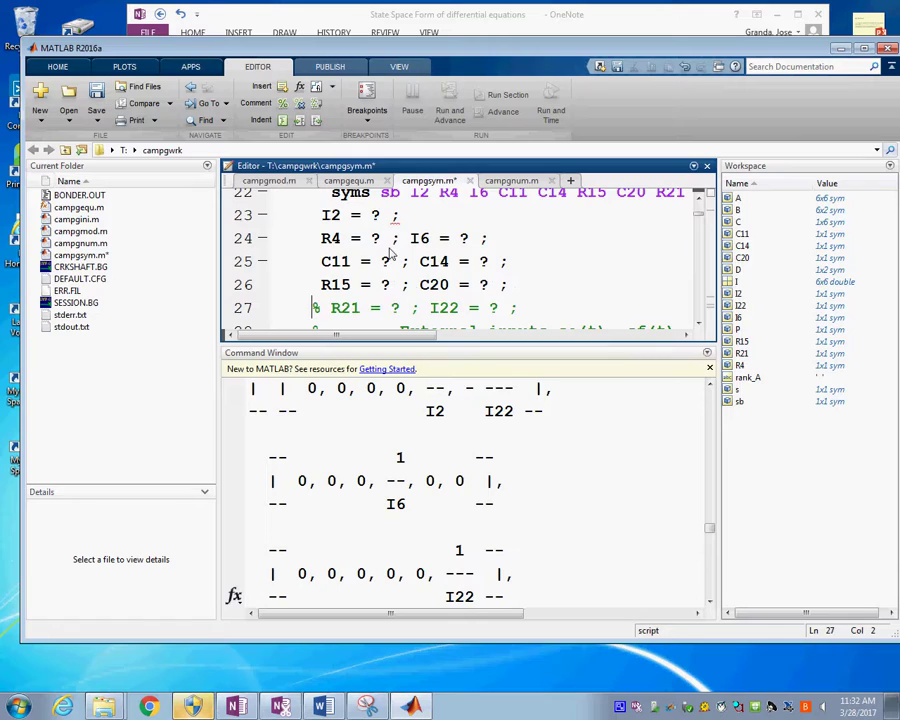
key(Delete)
Replace the placeholder values of I2 and R4 in campgsym.m with 1.
key(Up)
key(Up)
key(Right)
key(Right)
key(Right)
key(Right)
key(Right)
key(Right)
key(Right)
key(BackSpace)
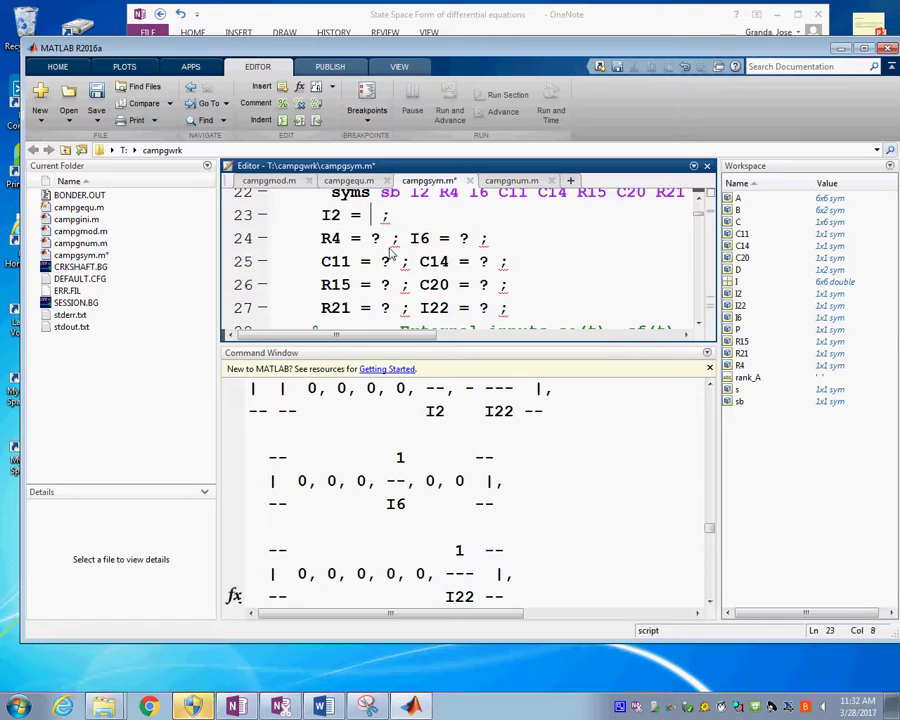
text(1)
key(BackSpace)
text(1)
key(Down)
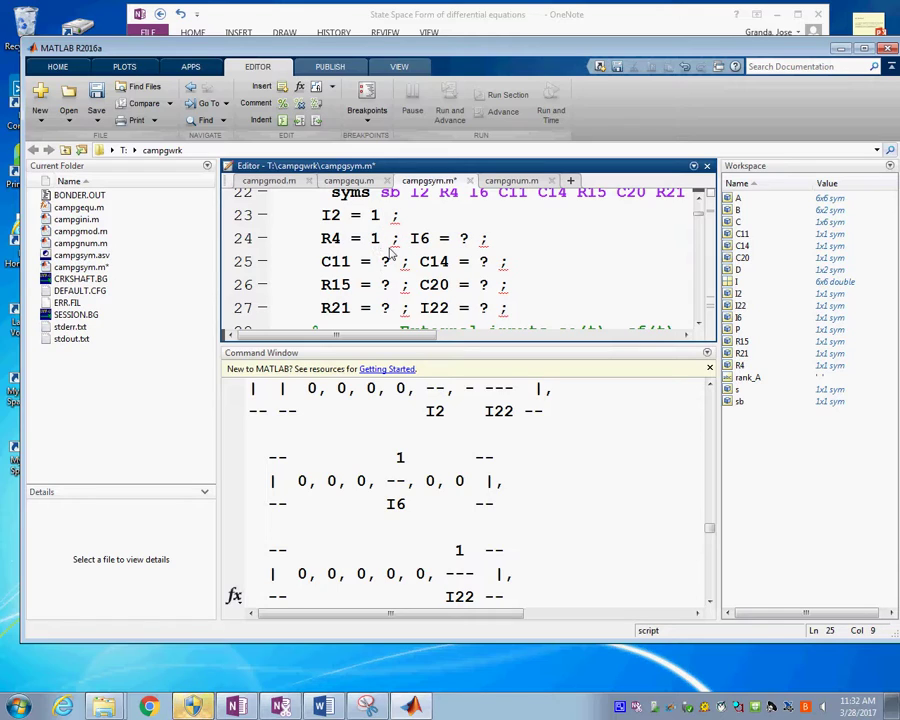
Set C11, R15 and R21 to 1 in the campgsym.m parameter lines.
key(Delete)
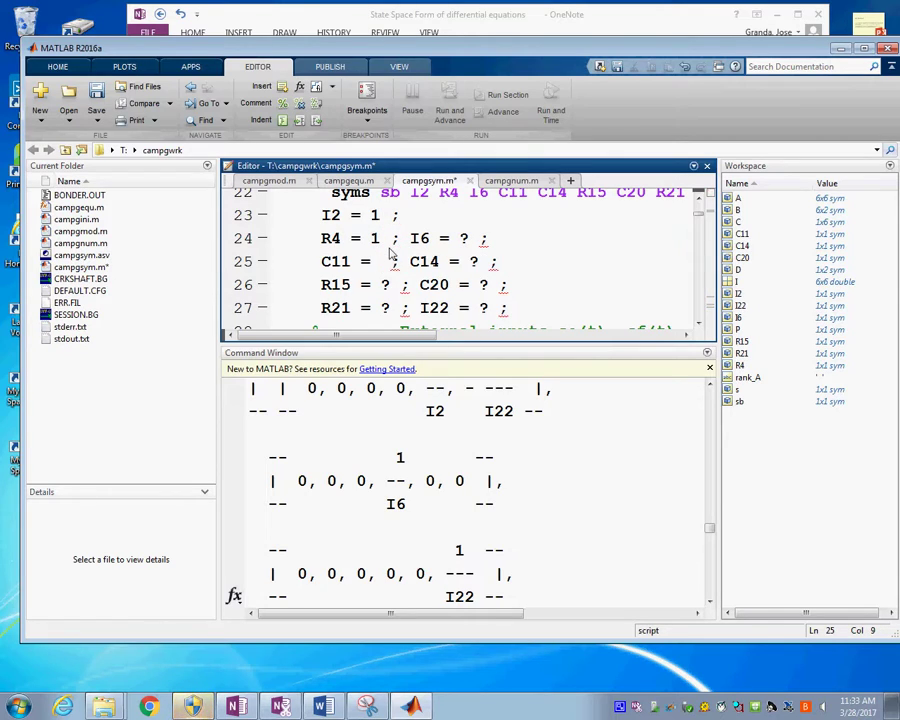
text(1)
key(BackSpace)
text(1)
key(Down)
key(BackSpace)
text(1)
Set the second parameter on each of lines 24 to 27, I6, C14, C20 and I22, to 1.
key(Right)
key(Right)
key(Right)
key(Right)
key(Right)
key(Right)
key(Right)
key(Right)
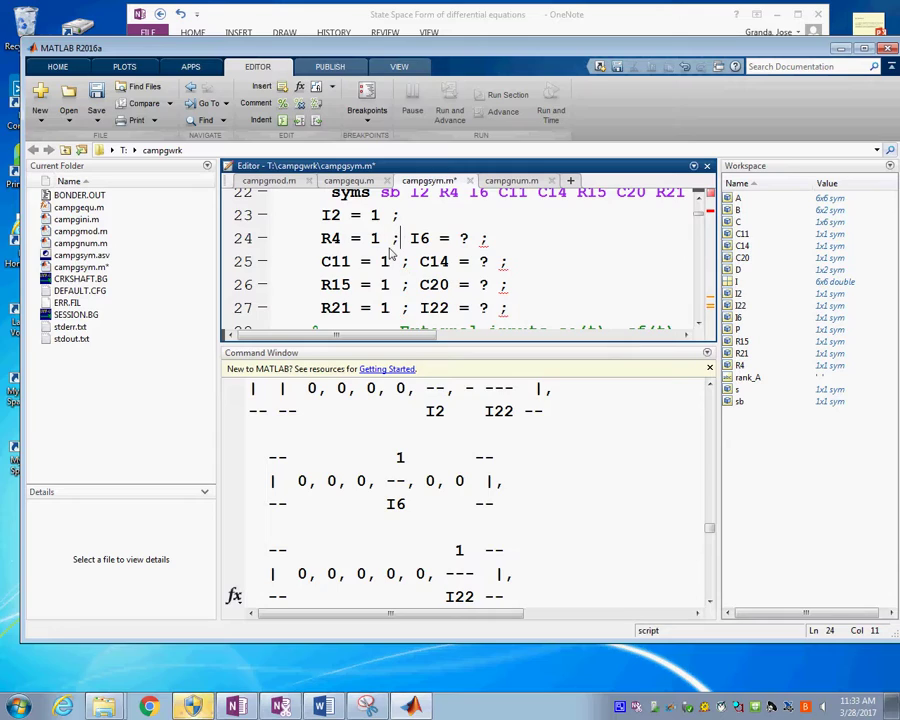
key(BackSpace)
text(1)
key(Down)
key(Right)
key(Right)
key(BackSpace)
text(1)
key(BackSpace)
text(1)
key(Down)
key(BackSpace)
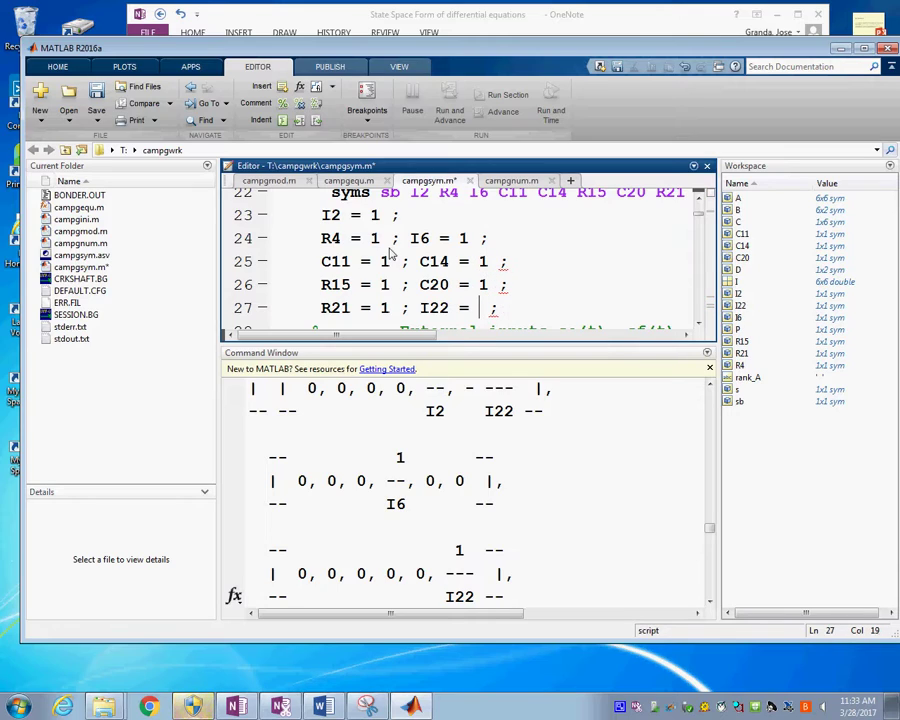
text(1)
Save the edited campgsym.m and abort the earlier script run still paused in its output.
scroll(390, 255, down, 2)
scroll(535, 273, up, 1)
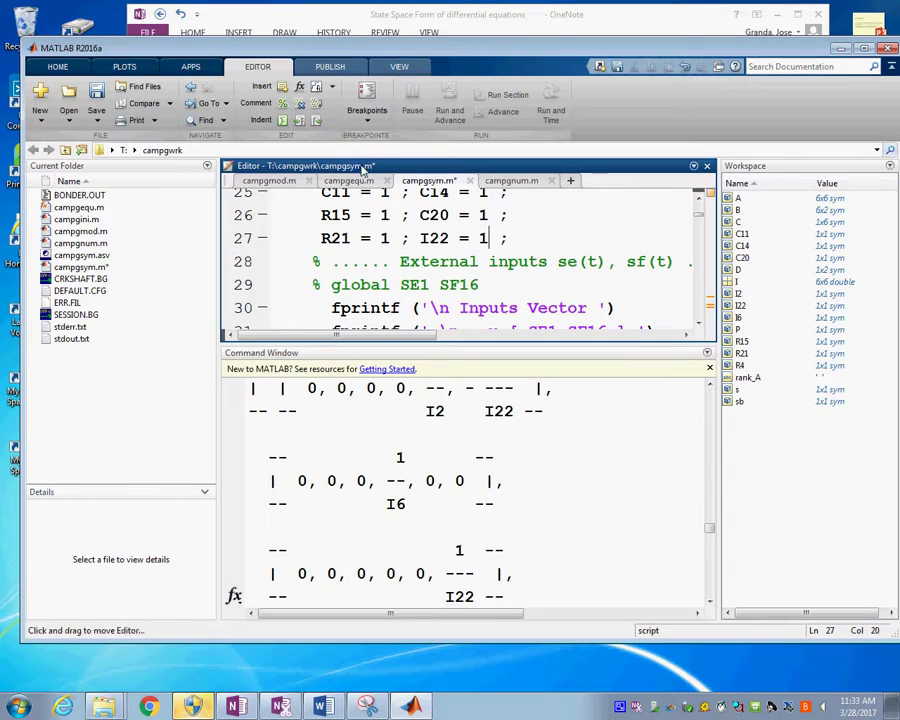
scroll(457, 550, down, 2)
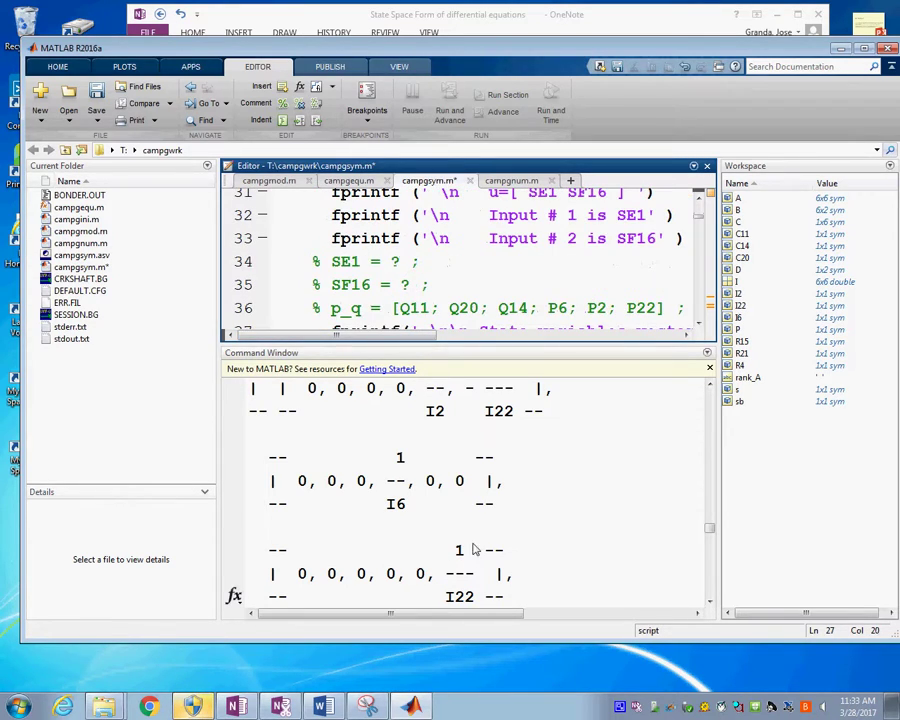
key(F5)
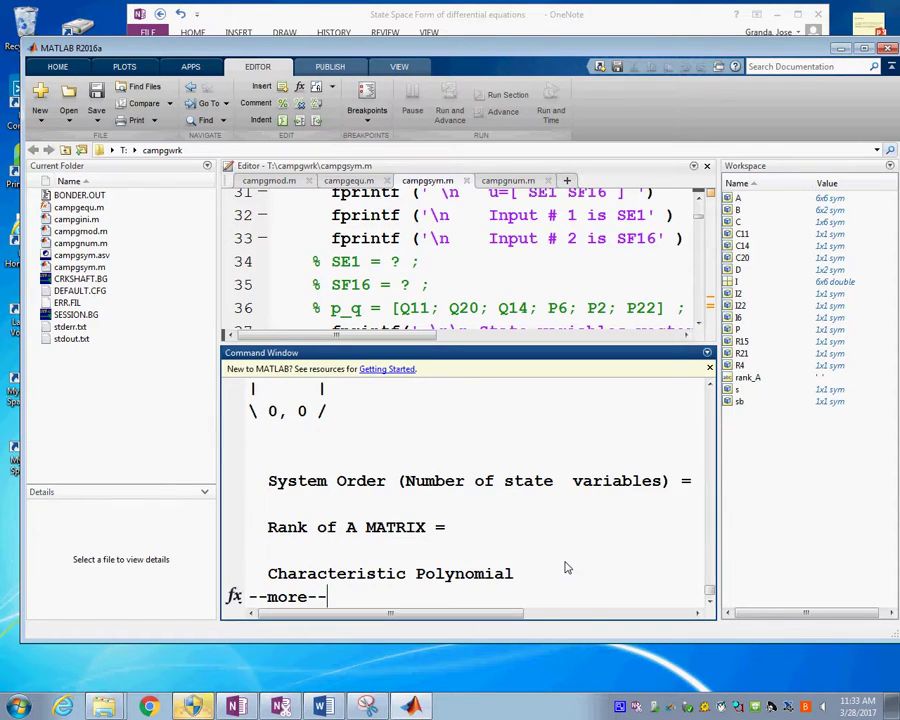
key(space)
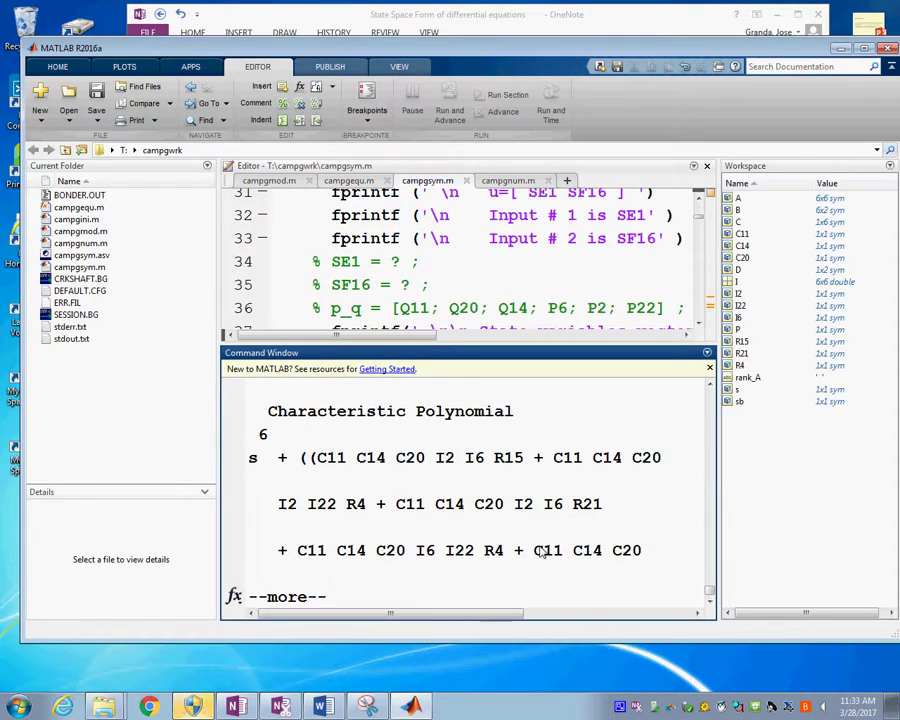
key(ctrl+c)
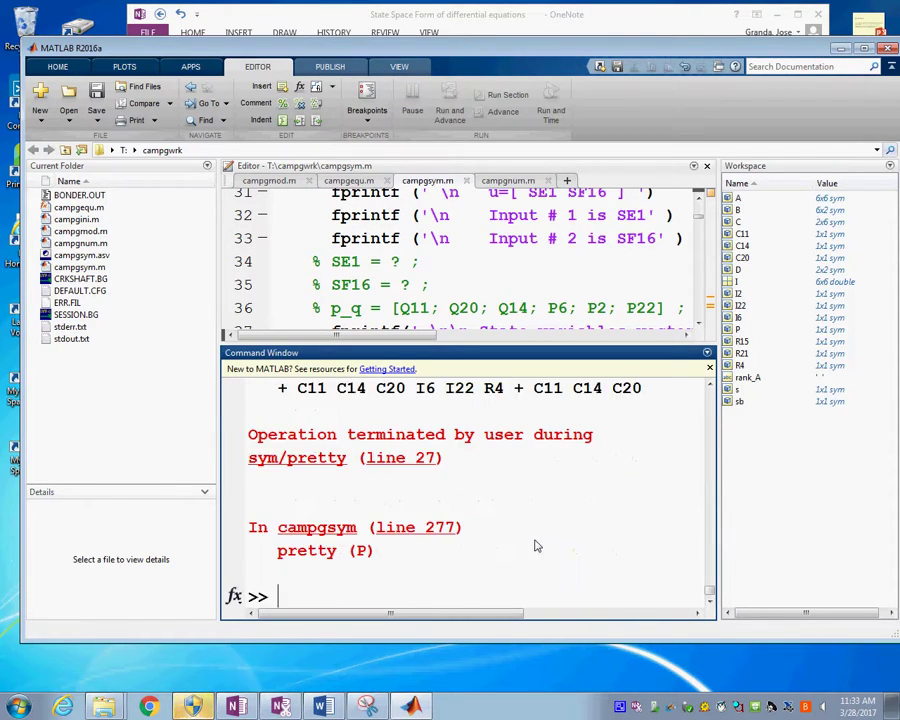
Run campgsym again and page its output past the A, B, C and D matrices to the Rank of A MATRIX heading.
key(Up)
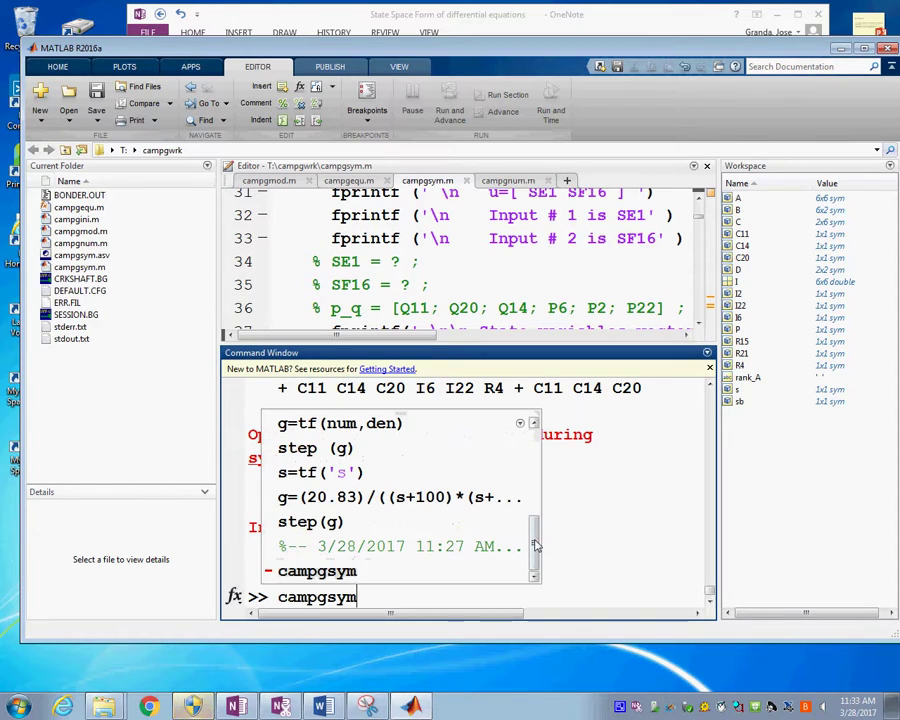
key(Return)
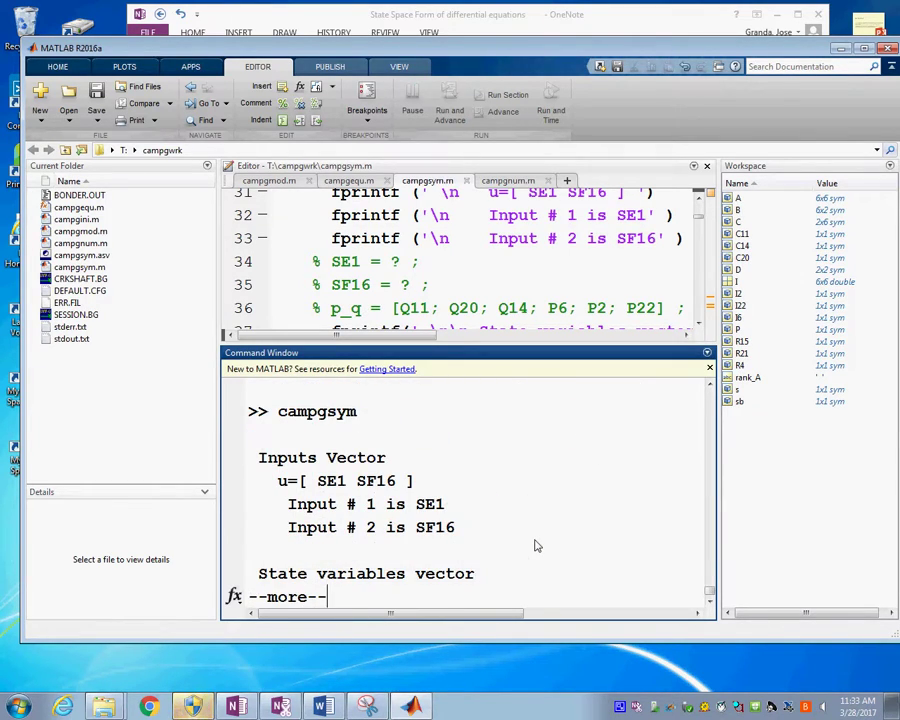
key(space)
key(space)
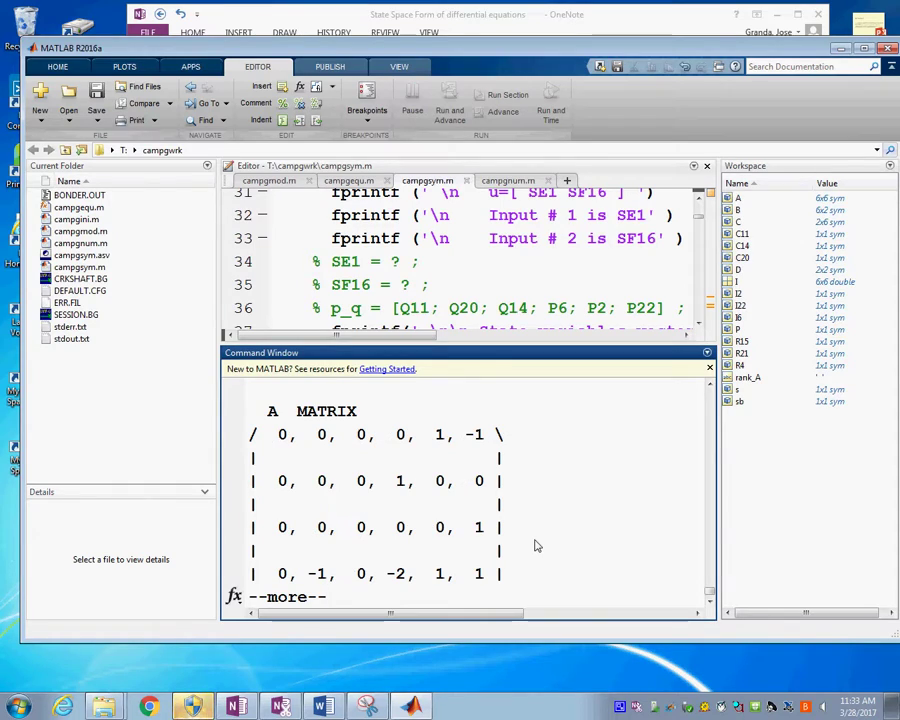
key(space)
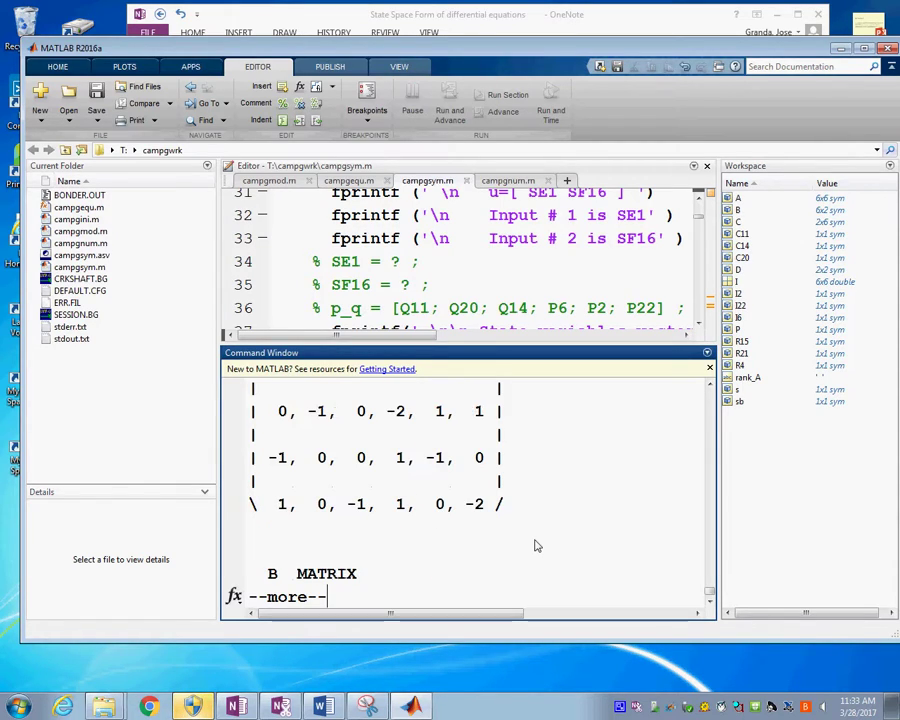
key(space)
key(space)
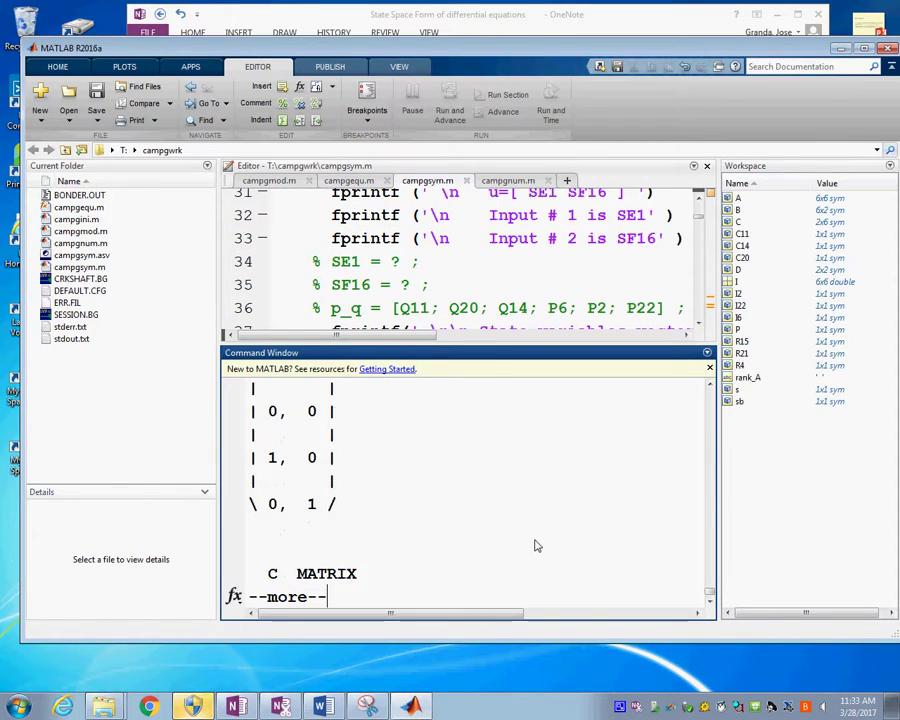
key(space)
key(space)
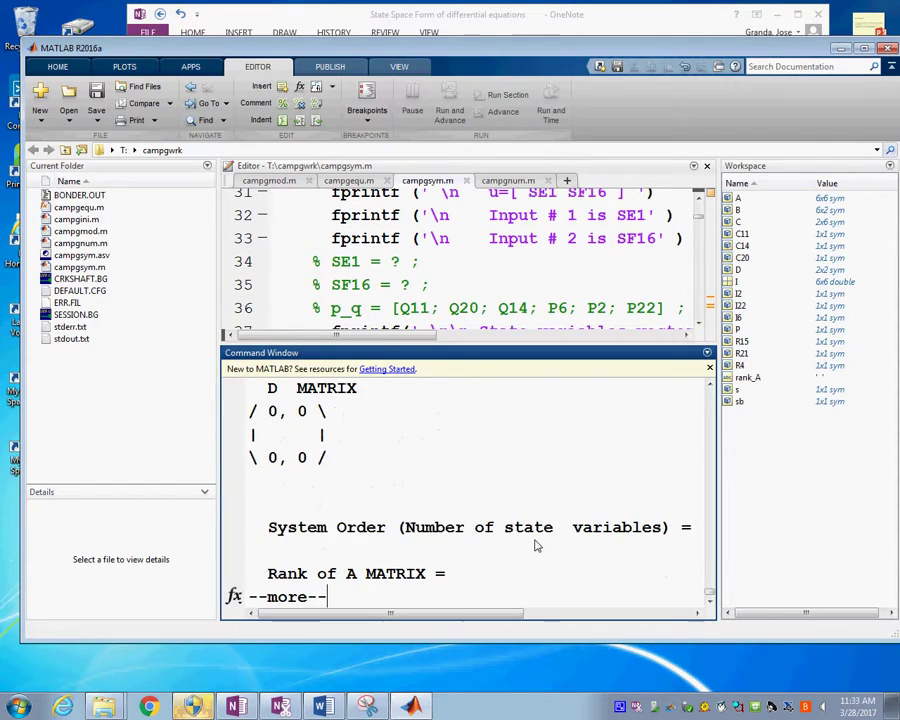